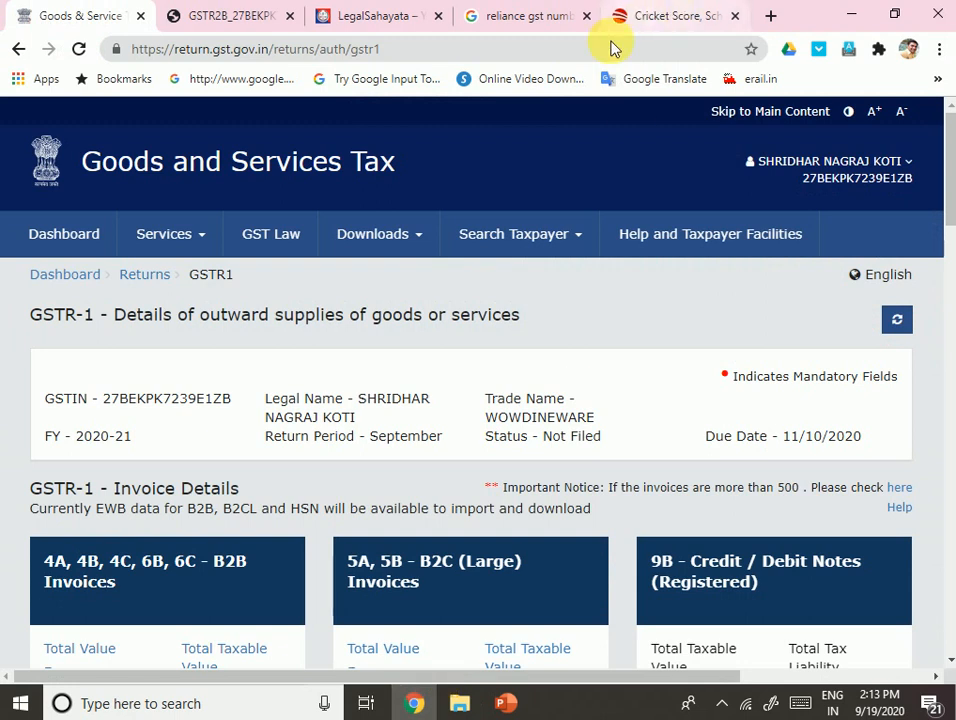
- Review the services and company highlights on the LegalSahayata home page
{"action": "left_click", "coordinate": [370, 14]}
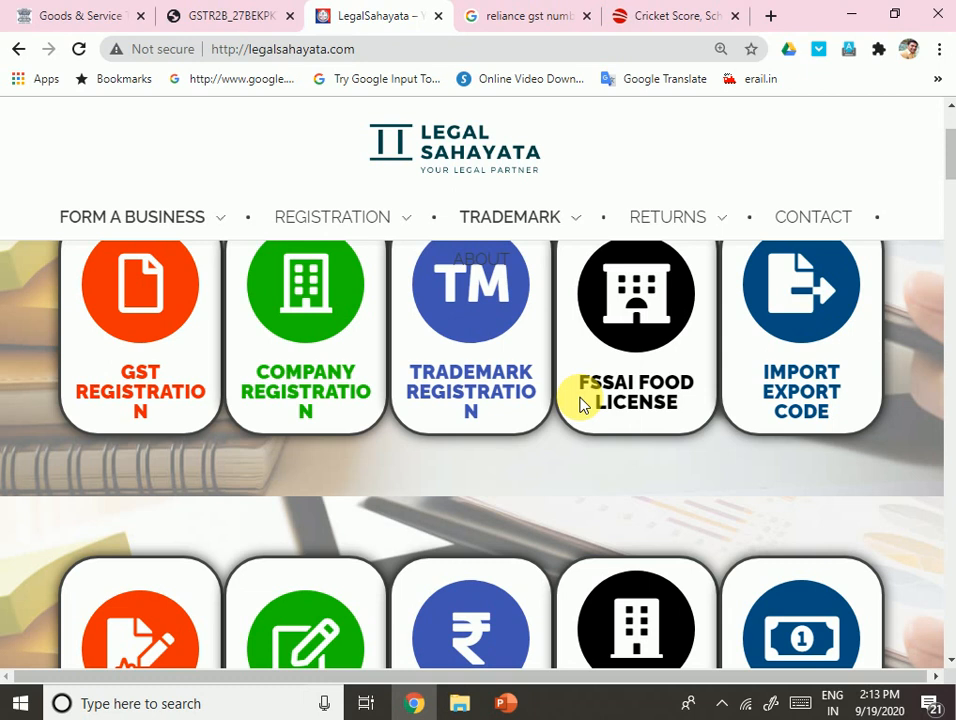
{"action": "scroll", "coordinate": [585, 404], "scroll_direction": "down", "scroll_amount": 3}
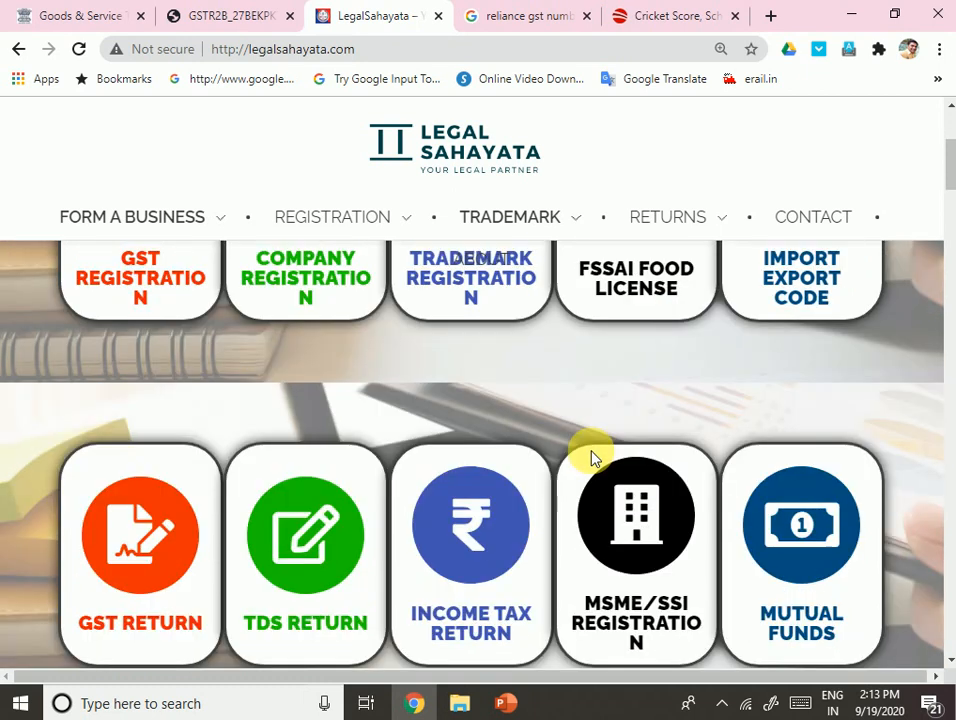
{"action": "scroll", "coordinate": [580, 445], "scroll_direction": "up", "scroll_amount": 5}
{"action": "mouse_move", "coordinate": [502, 348]}
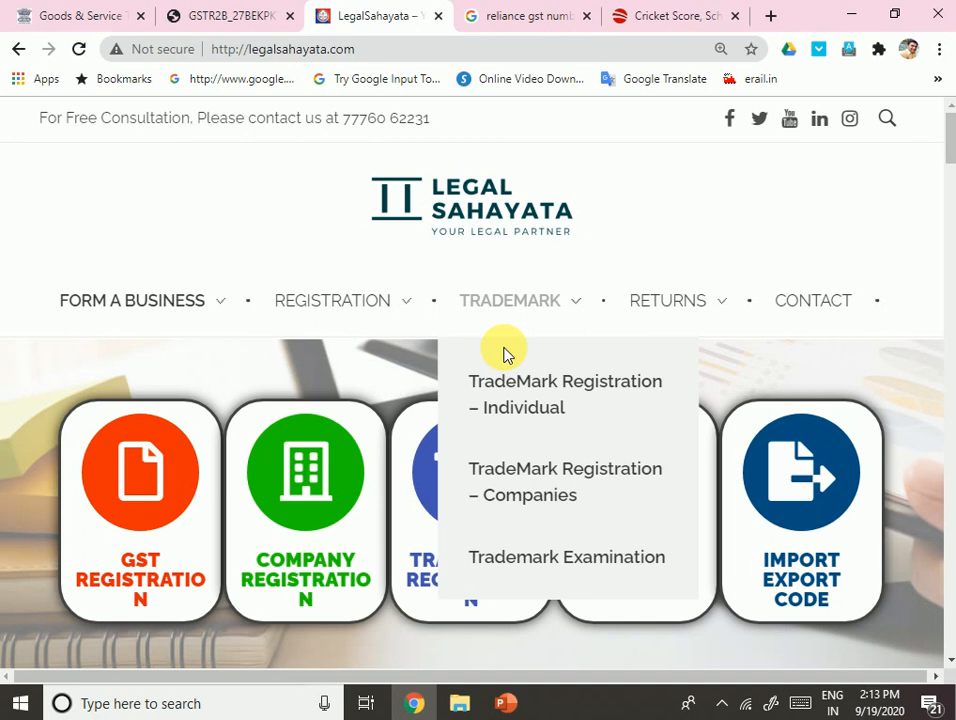
{"action": "scroll", "coordinate": [519, 508], "scroll_direction": "down", "scroll_amount": 8}
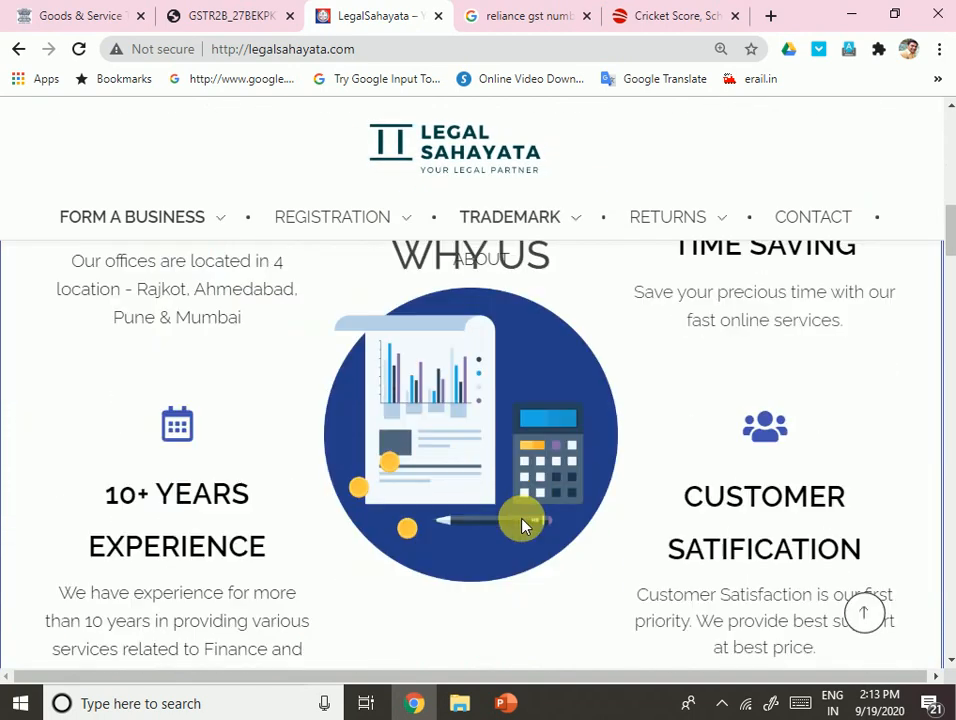
{"action": "scroll", "coordinate": [527, 525], "scroll_direction": "up", "scroll_amount": 7}
{"action": "scroll", "coordinate": [527, 540], "scroll_direction": "up", "scroll_amount": 1}
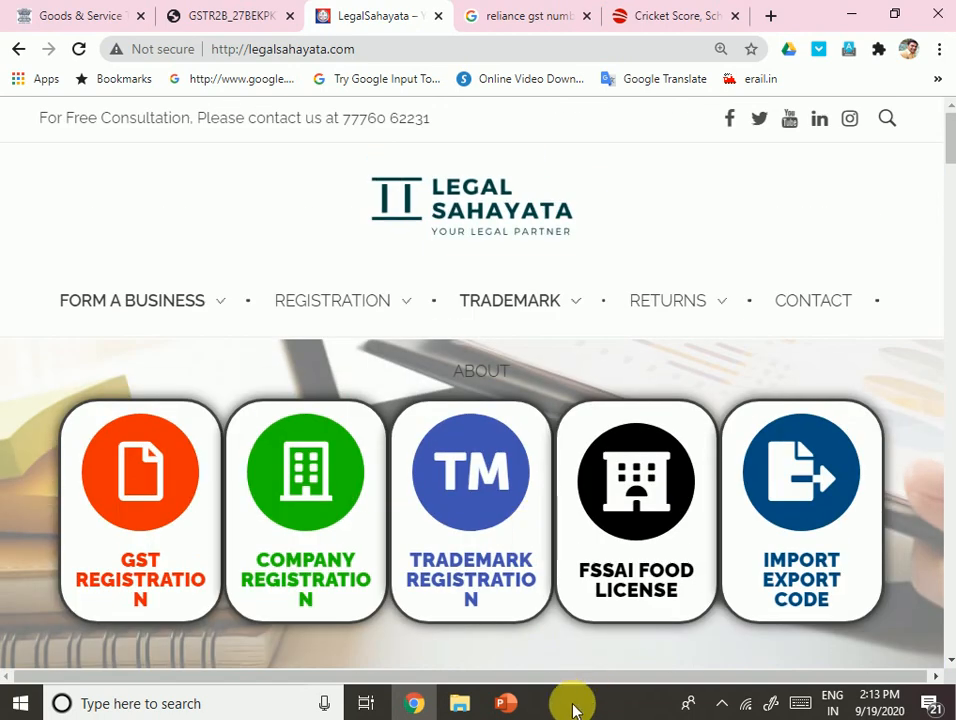
- Switch to the PowerPoint slide show and display the Agarwal Consultants services slide
{"action": "left_click", "coordinate": [503, 703]}
{"action": "left_click", "coordinate": [362, 285]}
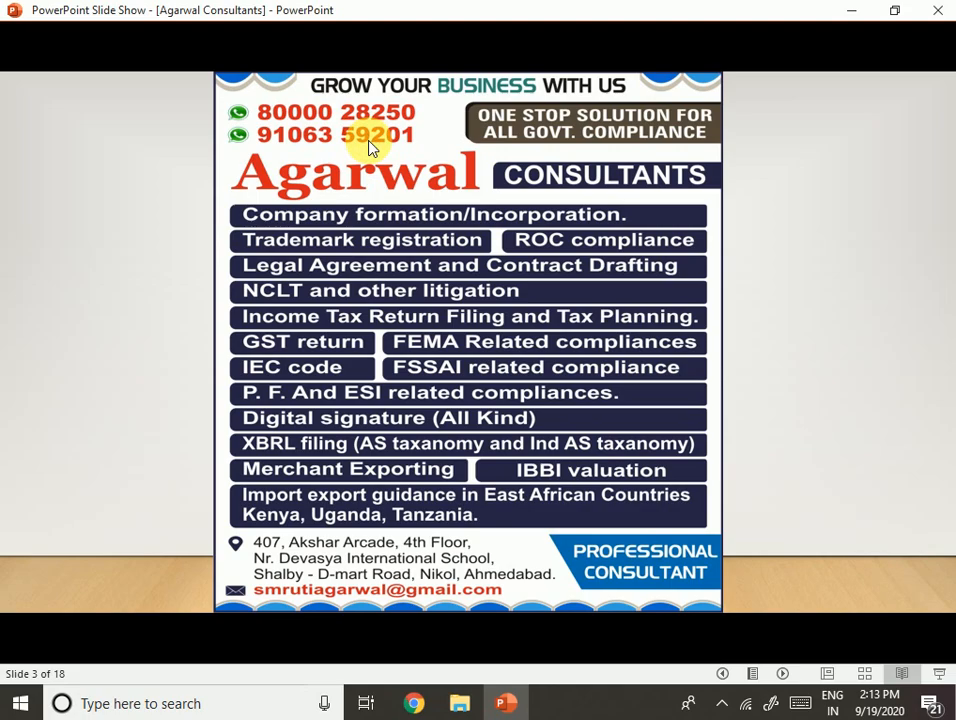
- Switch back to Chrome and open the Returns Dashboard on the GST portal
{"action": "left_click", "coordinate": [405, 706]}
{"action": "left_click", "coordinate": [85, 15]}
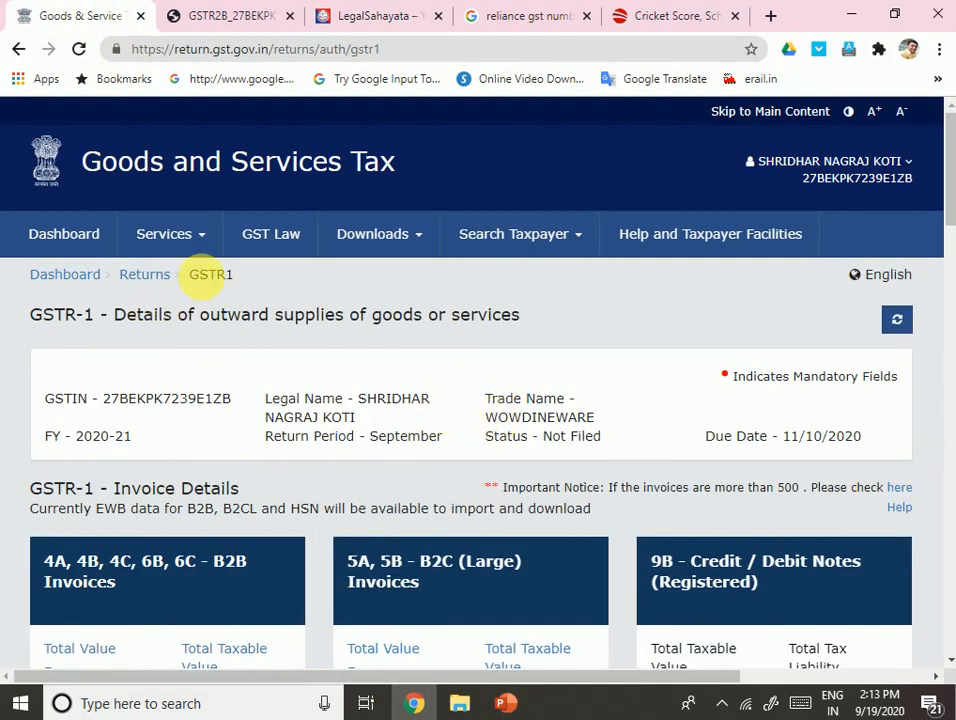
{"action": "left_click", "coordinate": [175, 243]}
{"action": "mouse_move", "coordinate": [247, 276]}
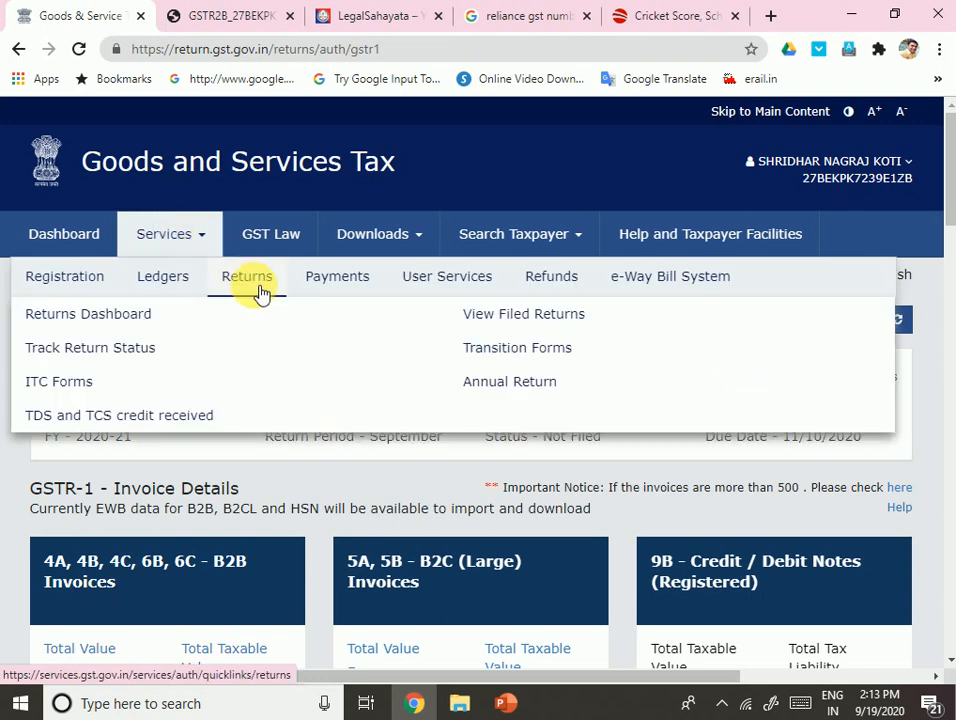
{"action": "left_click", "coordinate": [86, 316]}
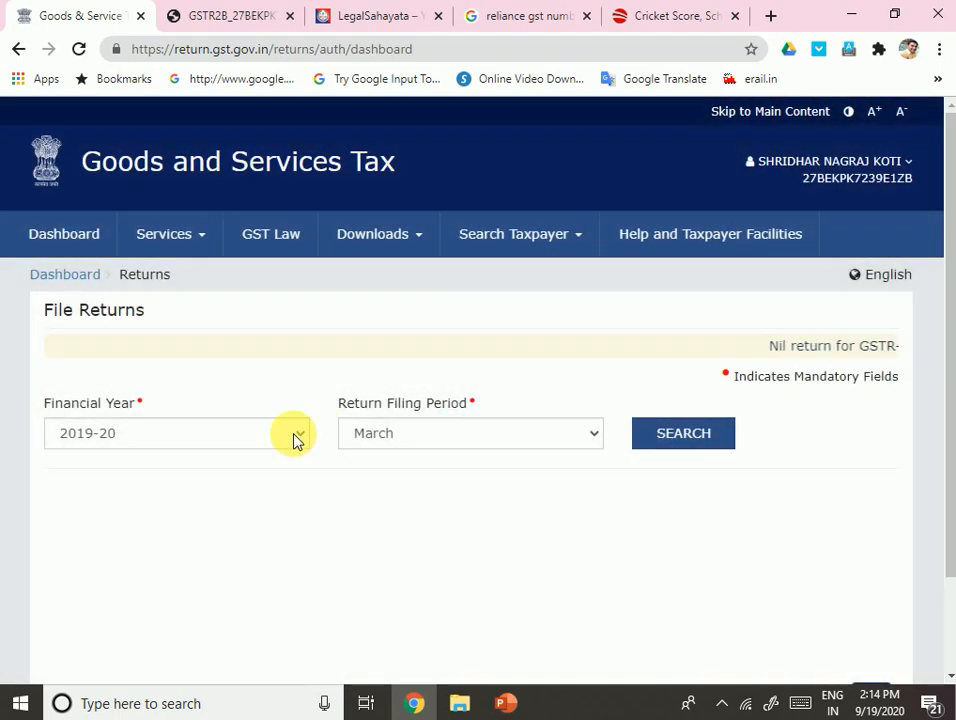
- Search the returns for financial year 2020-21 and filing period September, and look over the GSTR1, GSTR2A and GSTR2B tiles
{"action": "left_click", "coordinate": [290, 438]}
{"action": "left_click", "coordinate": [211, 478]}
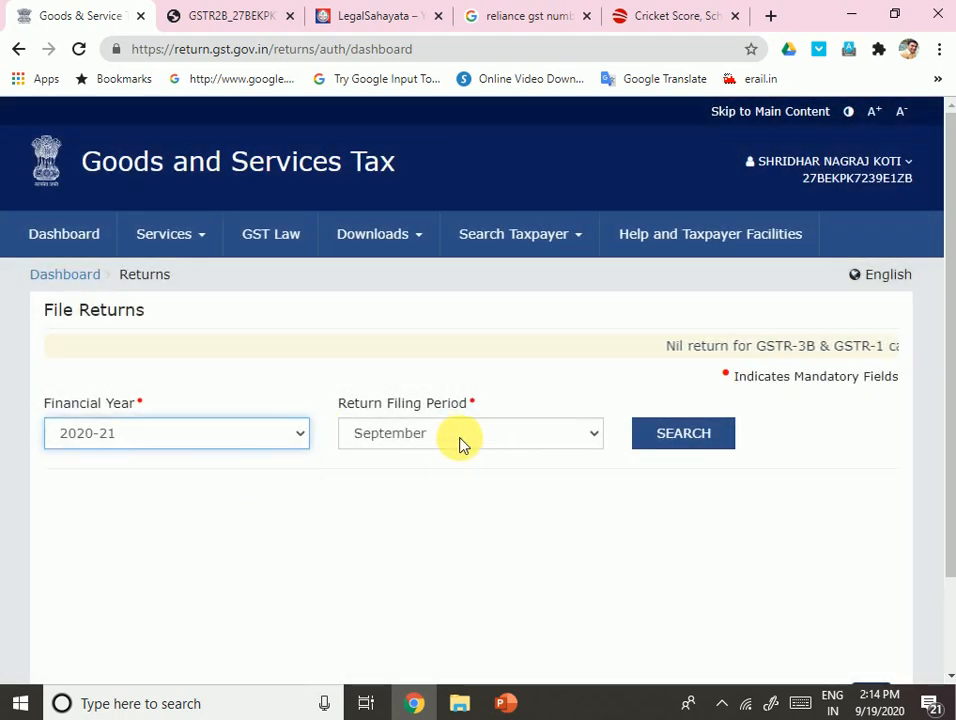
{"action": "left_click", "coordinate": [459, 440]}
{"action": "left_click", "coordinate": [459, 440]}
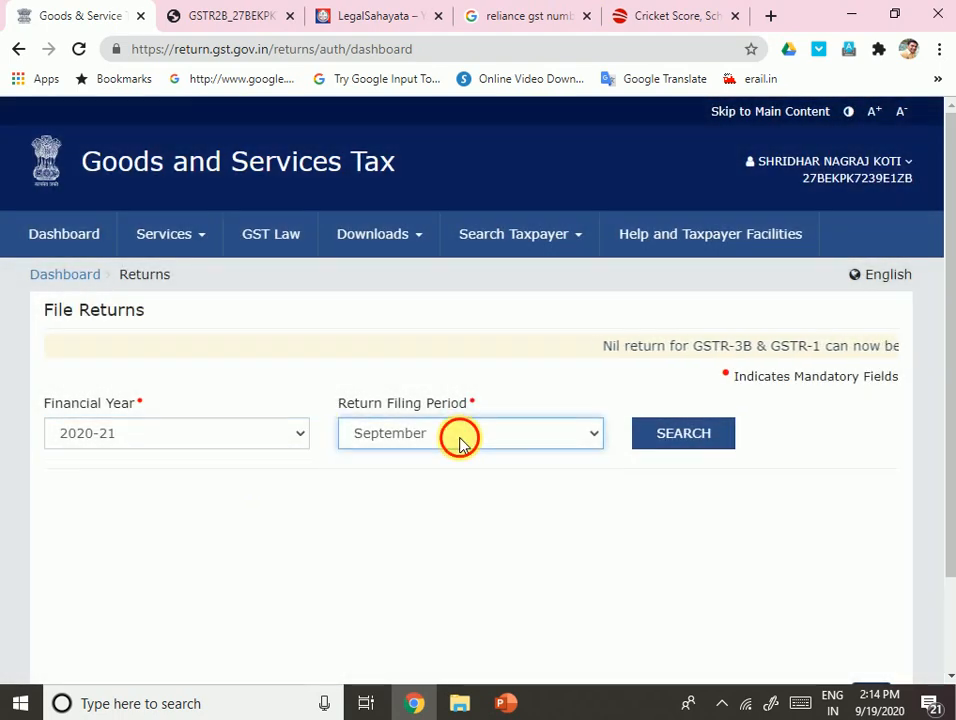
{"action": "left_click", "coordinate": [688, 436]}
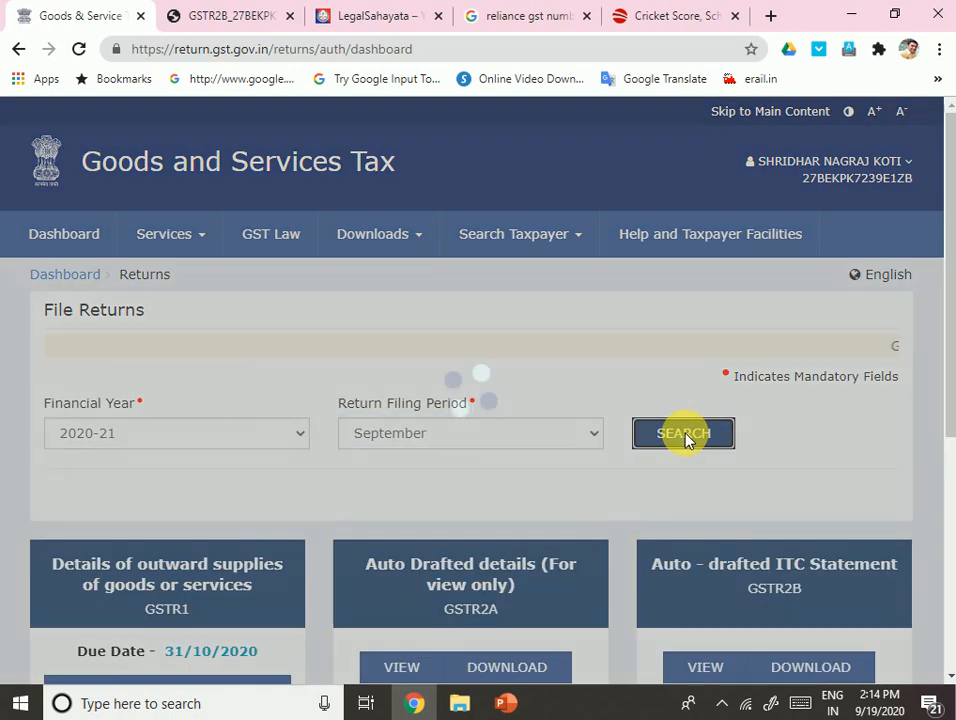
{"action": "scroll", "coordinate": [510, 450], "scroll_direction": "down", "scroll_amount": 3}
{"action": "scroll", "coordinate": [470, 440], "scroll_direction": "up", "scroll_amount": 2}
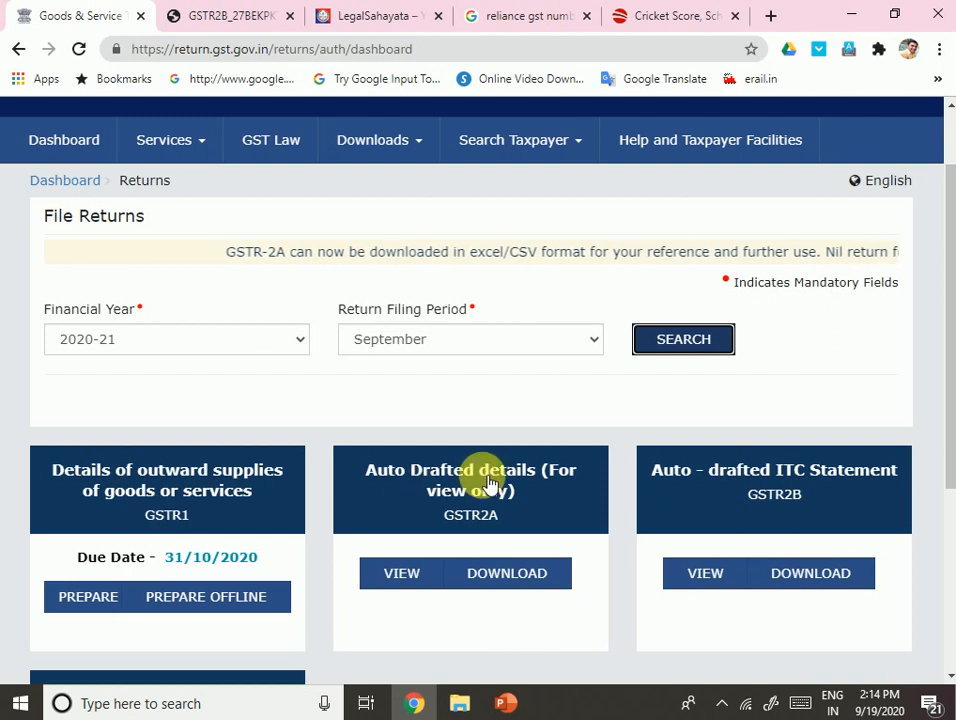
{"action": "scroll", "coordinate": [489, 489], "scroll_direction": "down", "scroll_amount": 1}
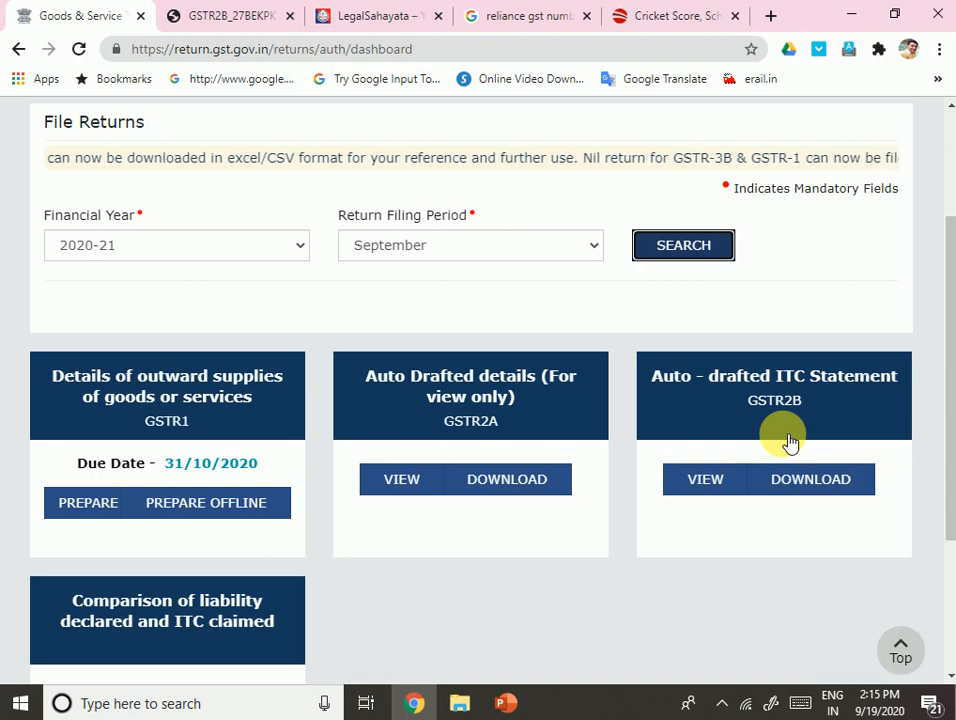
- Read the Important Advisory in the instructions on page 4 of the GSTR2B PDF
{"action": "left_click", "coordinate": [224, 17]}
{"action": "scroll", "coordinate": [335, 415], "scroll_direction": "down", "scroll_amount": 4}
{"action": "scroll", "coordinate": [345, 503], "scroll_direction": "up", "scroll_amount": 6}
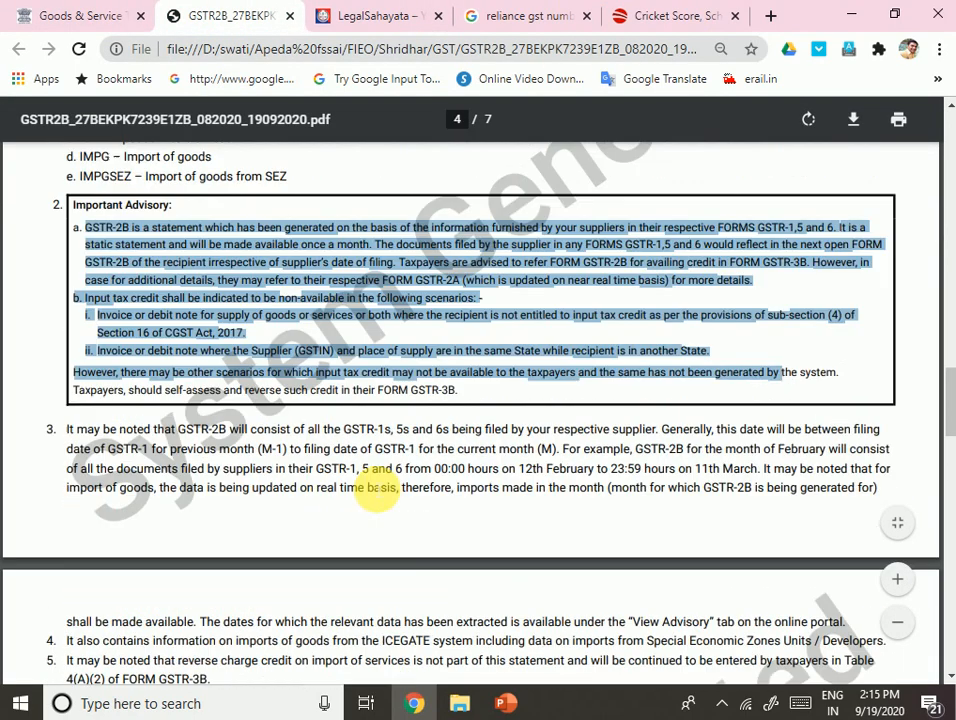
{"action": "left_click", "coordinate": [160, 375]}
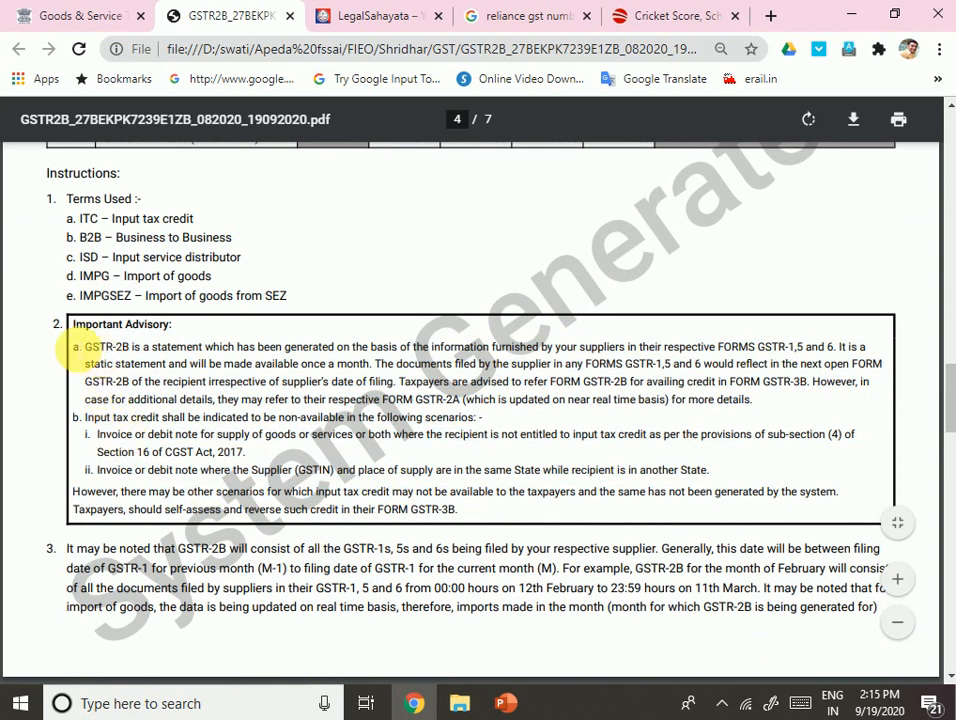
{"action": "left_click_drag", "start_coordinate": [76, 348], "coordinate": [440, 517]}
{"action": "left_click", "coordinate": [82, 395]}
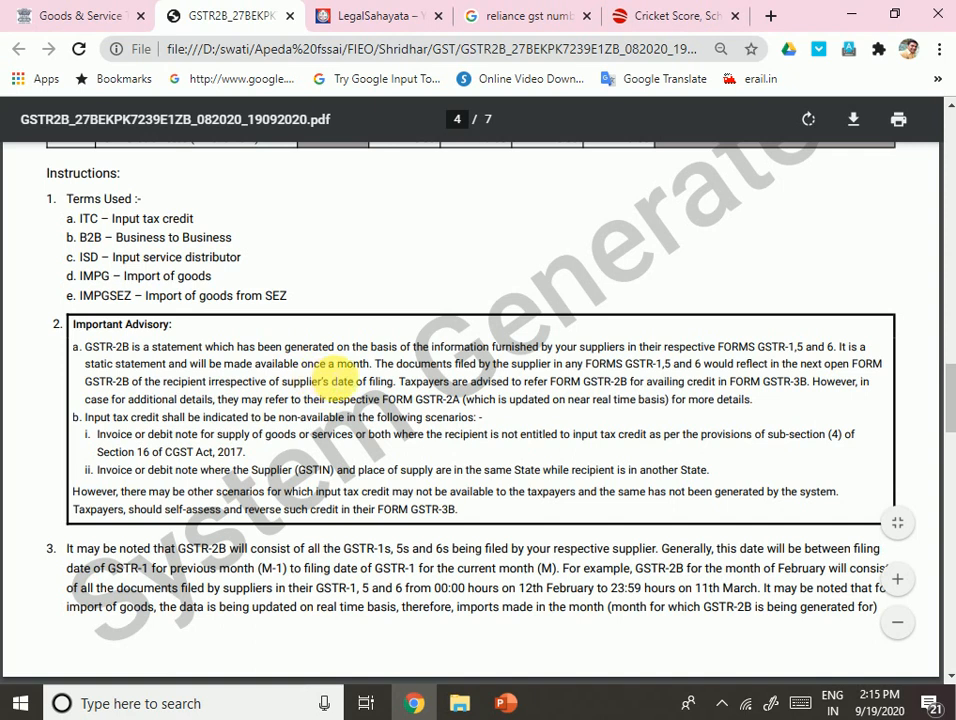
- Return to the GST portal and open the offline preparation of GSTR1 to view its invoice upload section
{"action": "left_click", "coordinate": [45, 14]}
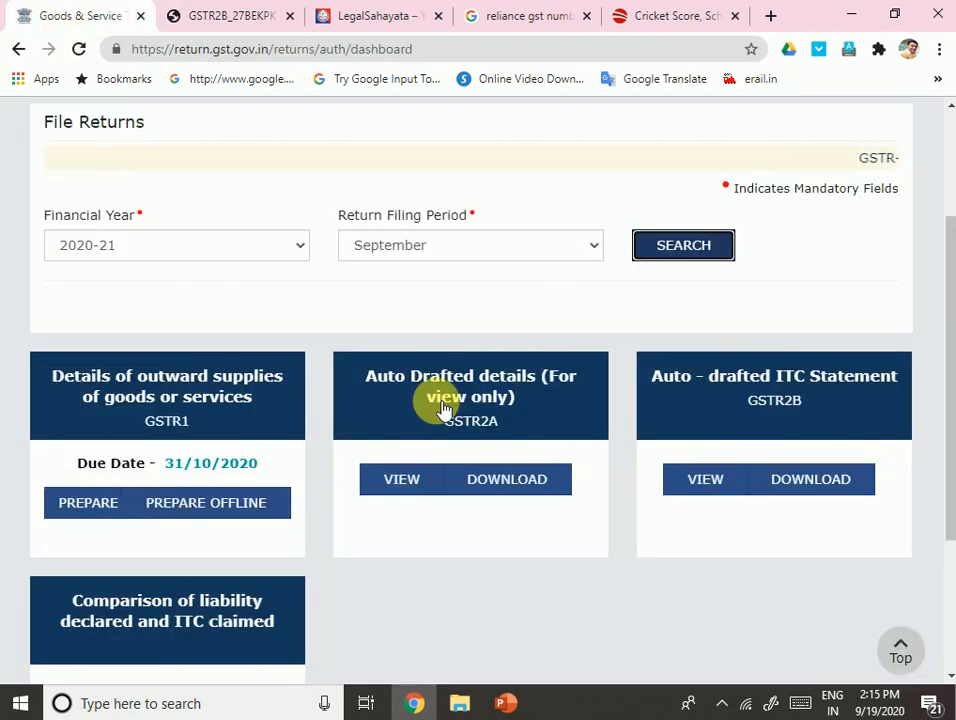
{"action": "scroll", "coordinate": [250, 460], "scroll_direction": "down", "scroll_amount": 3}
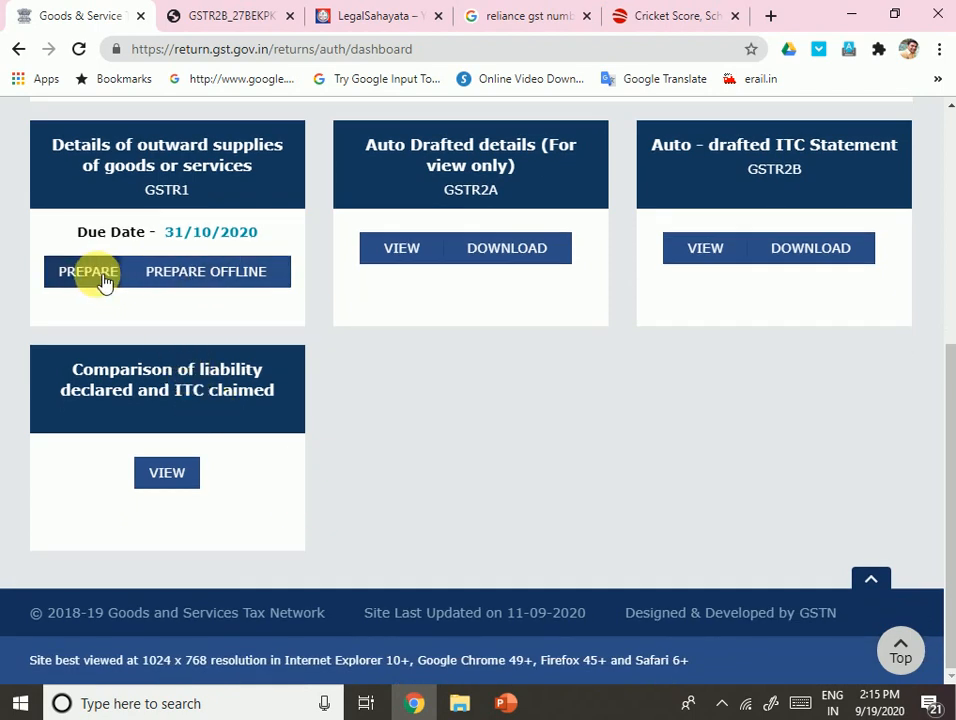
{"action": "left_click", "coordinate": [184, 271]}
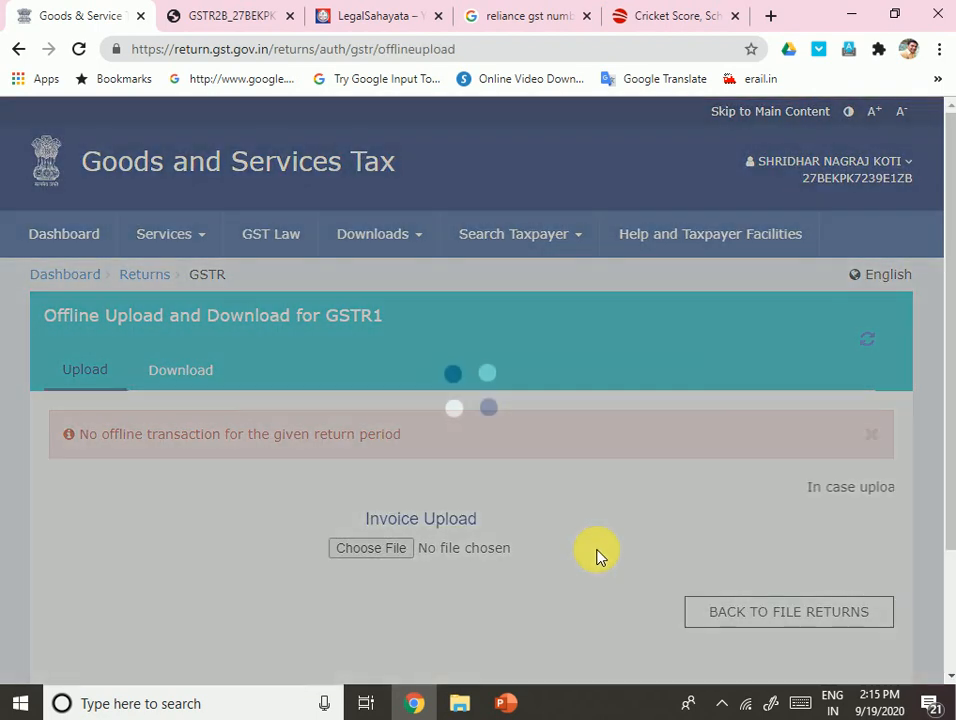
{"action": "scroll", "coordinate": [581, 526], "scroll_direction": "down", "scroll_amount": 1}
{"action": "scroll", "coordinate": [577, 526], "scroll_direction": "down", "scroll_amount": 2}
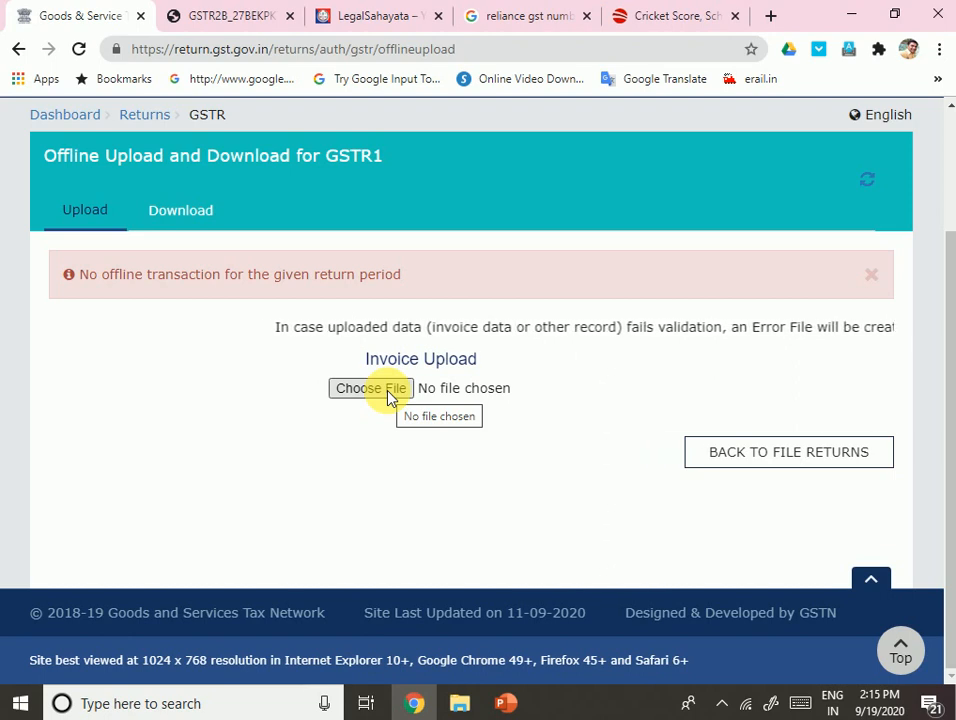
- Compare the Download and Upload sections of the GSTR1 offline page and go back to File Returns
{"action": "left_click", "coordinate": [170, 212]}
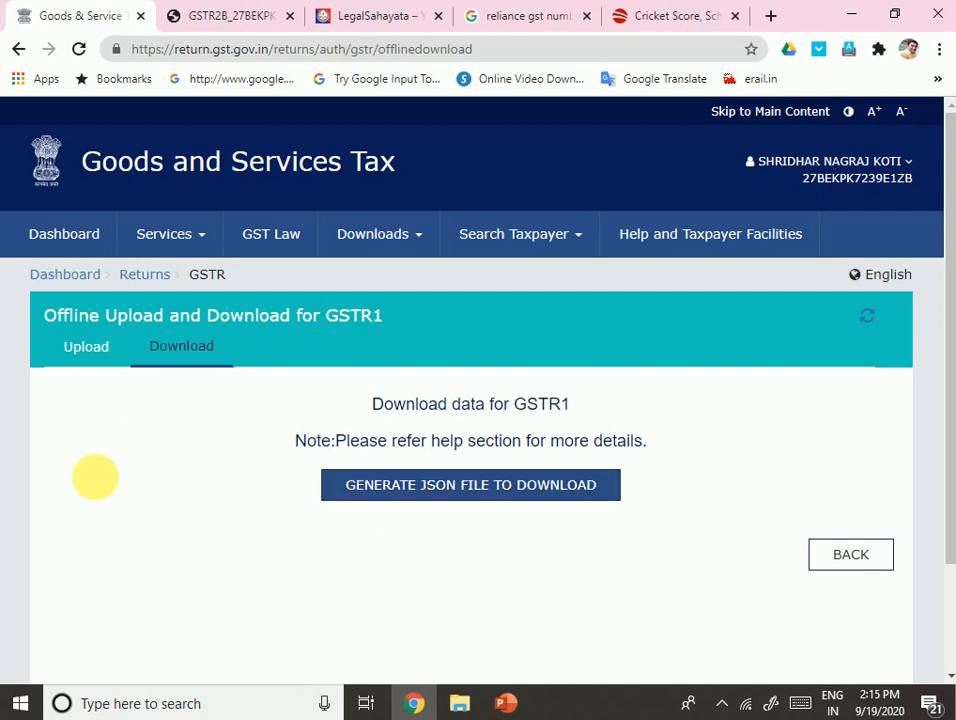
{"action": "left_click", "coordinate": [72, 358]}
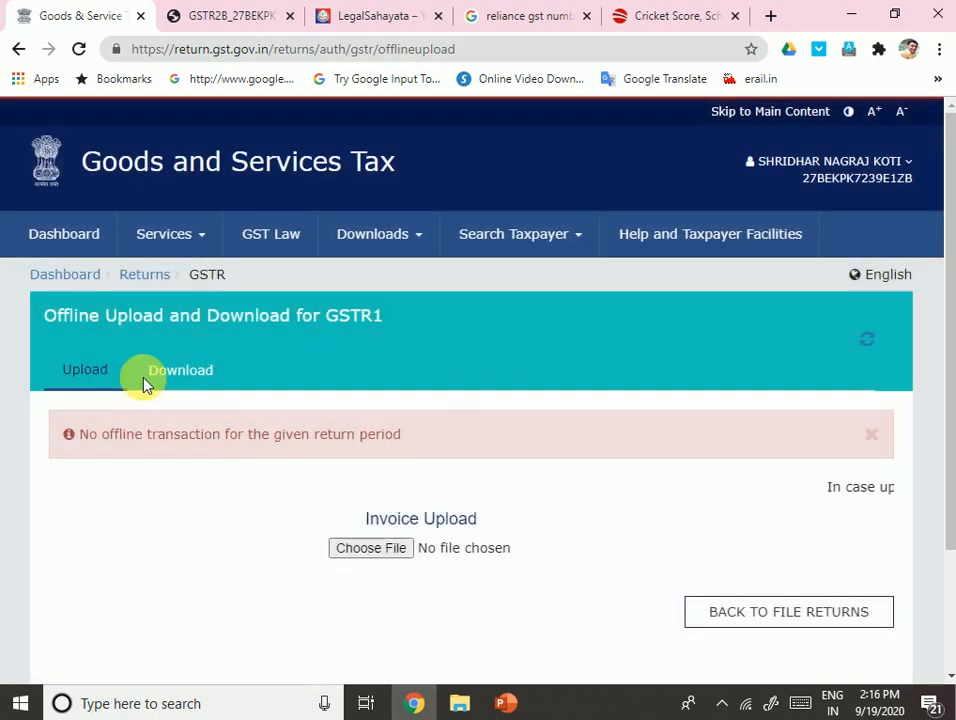
{"action": "left_click", "coordinate": [185, 386]}
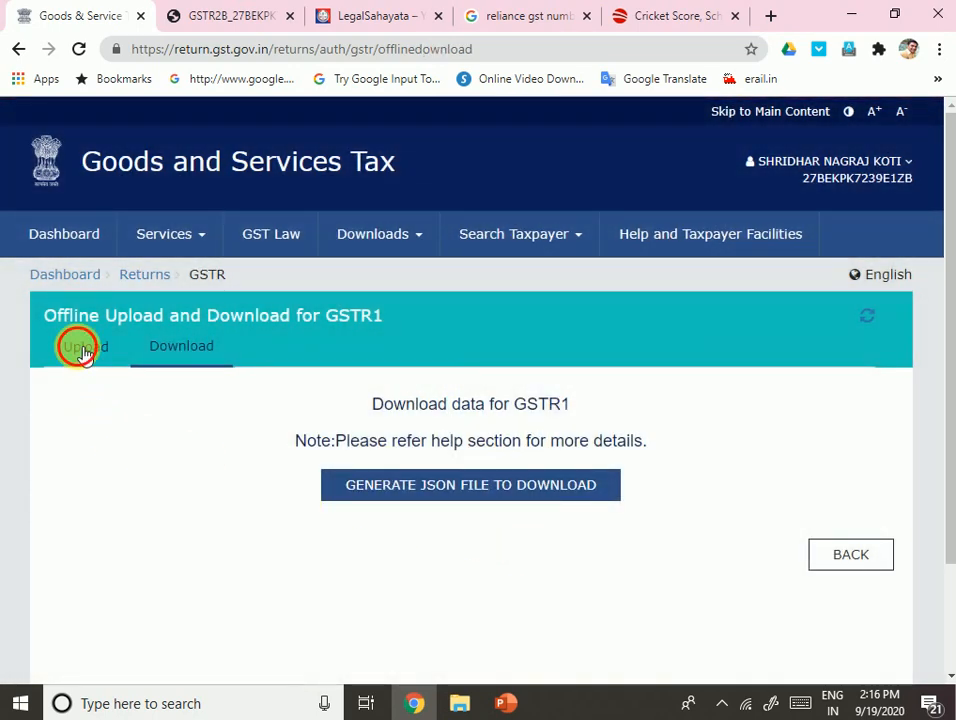
{"action": "left_click", "coordinate": [82, 352]}
{"action": "scroll", "coordinate": [775, 572], "scroll_direction": "down", "scroll_amount": 3}
{"action": "left_click", "coordinate": [735, 462]}
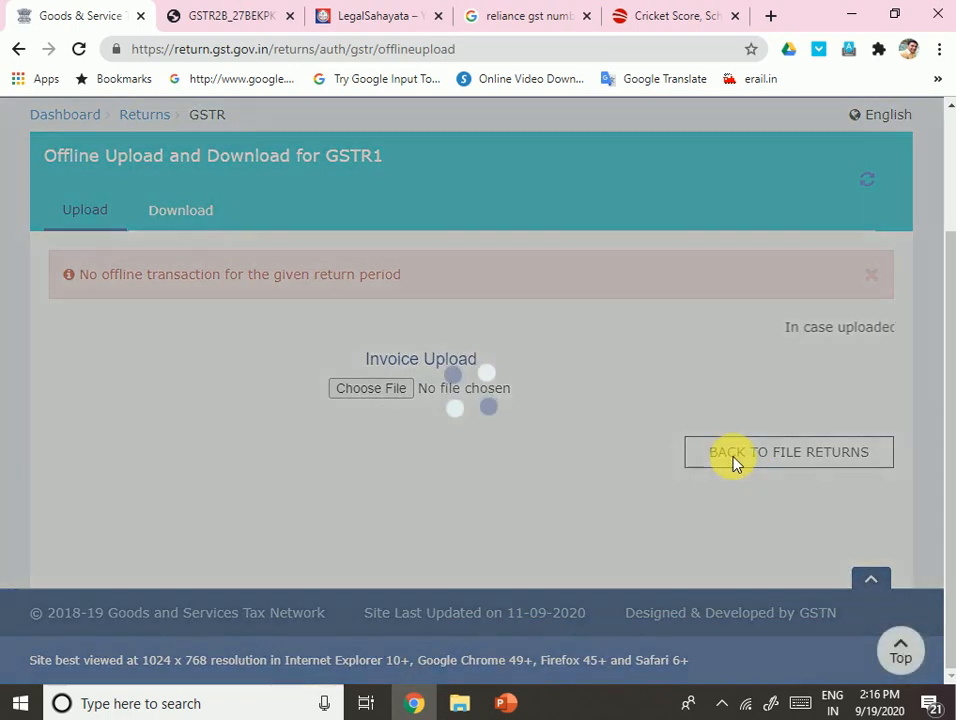
{"action": "left_click", "coordinate": [740, 465]}
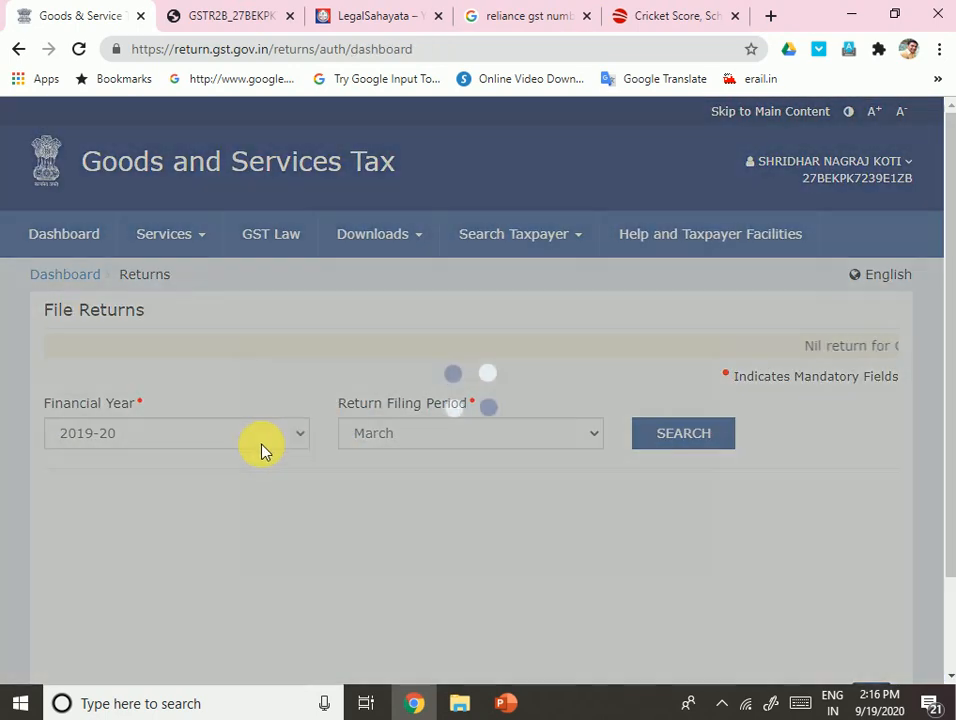
- Search the returns for financial year 2020-21, September, and open GSTR1 for online preparation
{"action": "left_click", "coordinate": [299, 438]}
{"action": "left_click", "coordinate": [226, 477]}
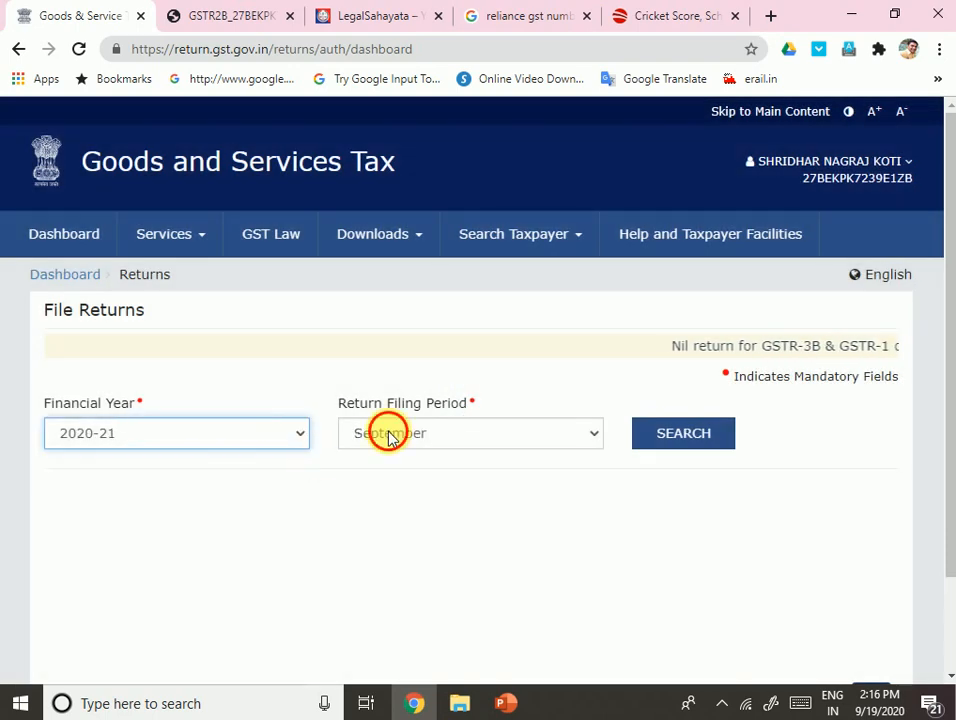
{"action": "left_click", "coordinate": [390, 437]}
{"action": "left_click", "coordinate": [666, 433]}
{"action": "scroll", "coordinate": [444, 470], "scroll_direction": "down", "scroll_amount": 2}
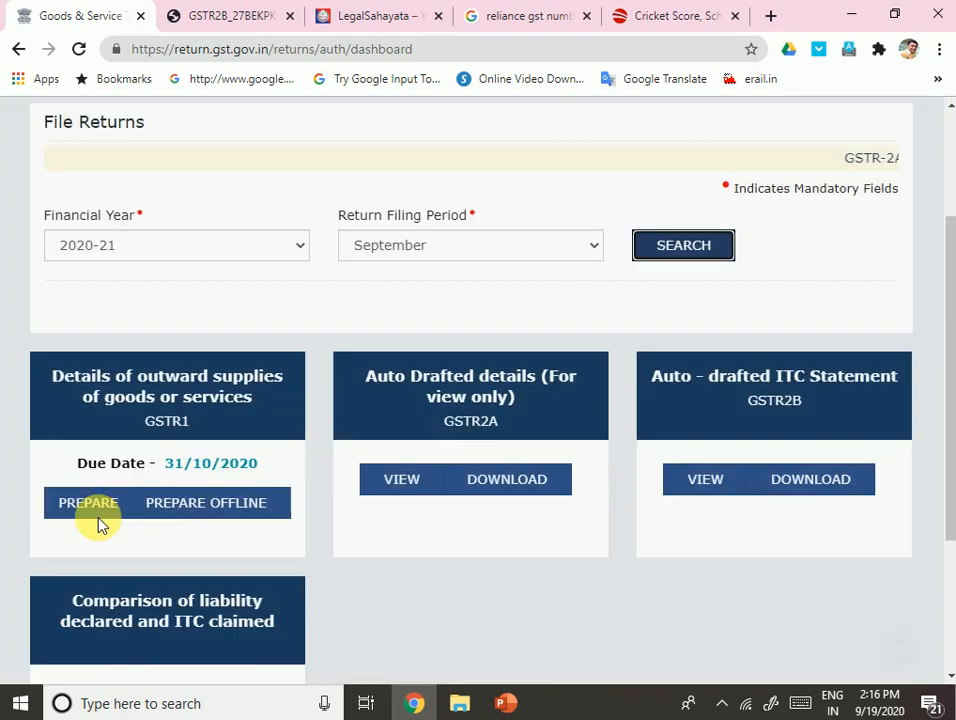
{"action": "left_click", "coordinate": [98, 516]}
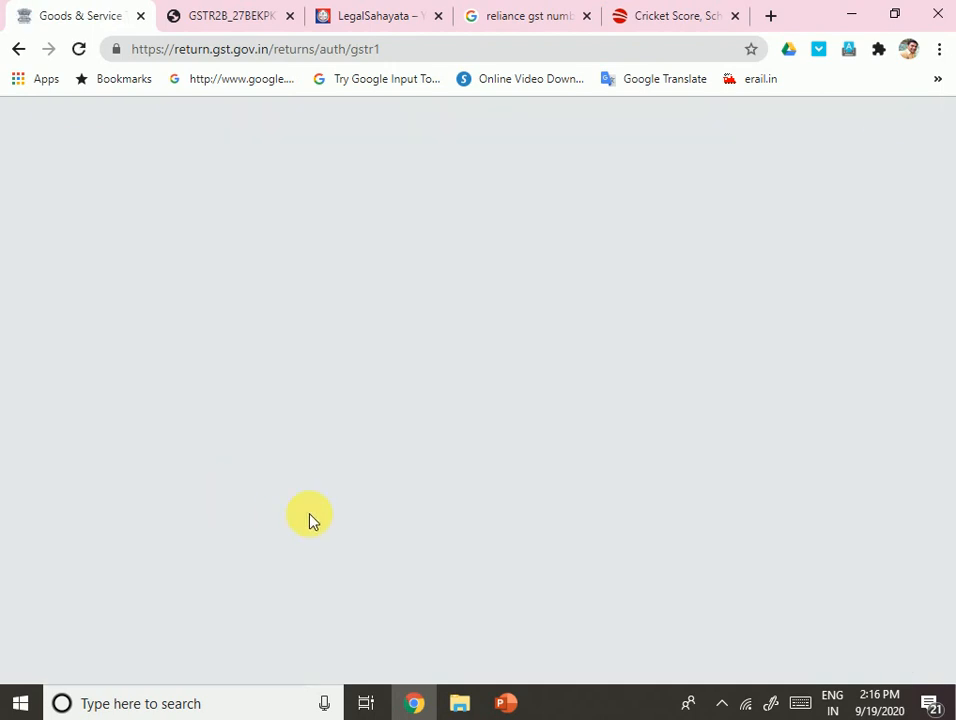
- Examine the GSTR-1 invoice detail tiles, from B2B, B2C (Large) and credit/debit notes to exports and amended invoices
{"action": "scroll", "coordinate": [145, 525], "scroll_direction": "down", "scroll_amount": 3}
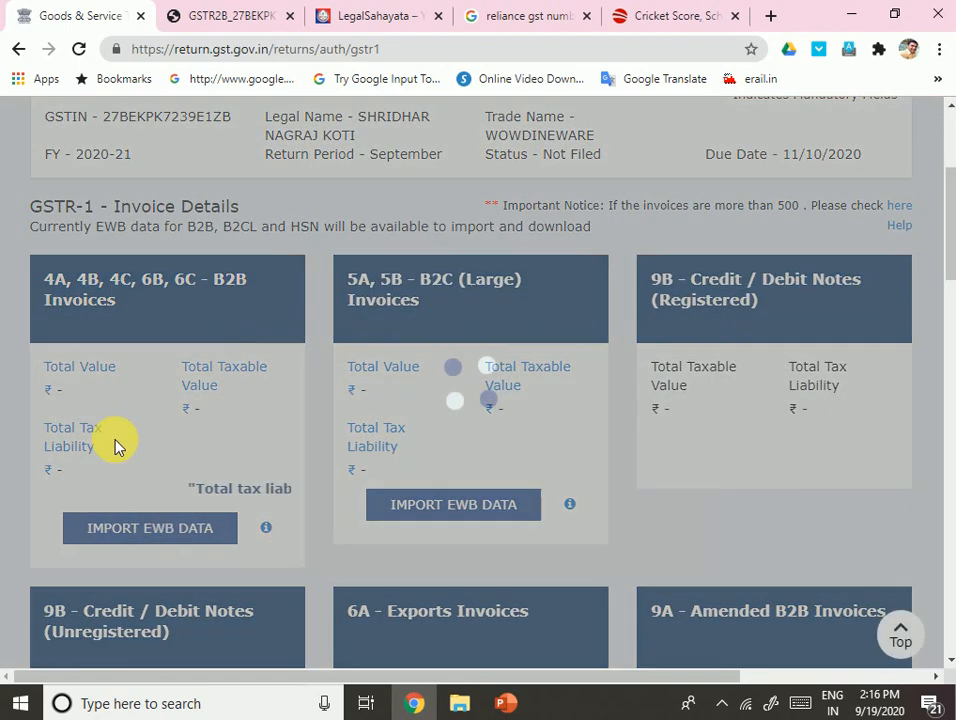
{"action": "scroll", "coordinate": [433, 461], "scroll_direction": "down", "scroll_amount": 3}
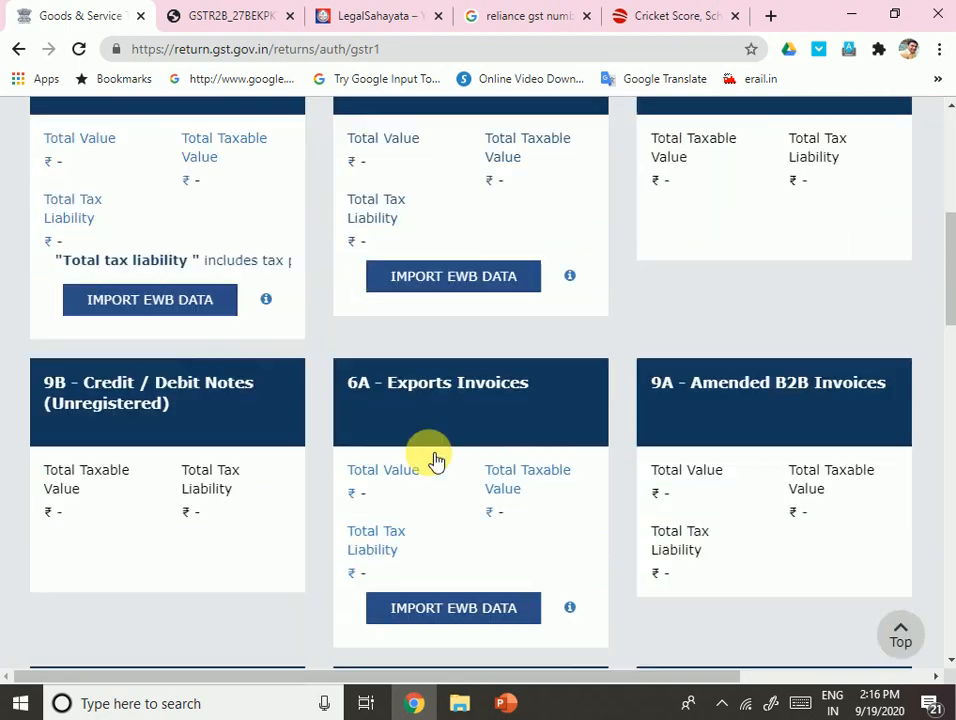
{"action": "scroll", "coordinate": [427, 440], "scroll_direction": "down", "scroll_amount": 2}
{"action": "scroll", "coordinate": [390, 445], "scroll_direction": "up", "scroll_amount": 5}
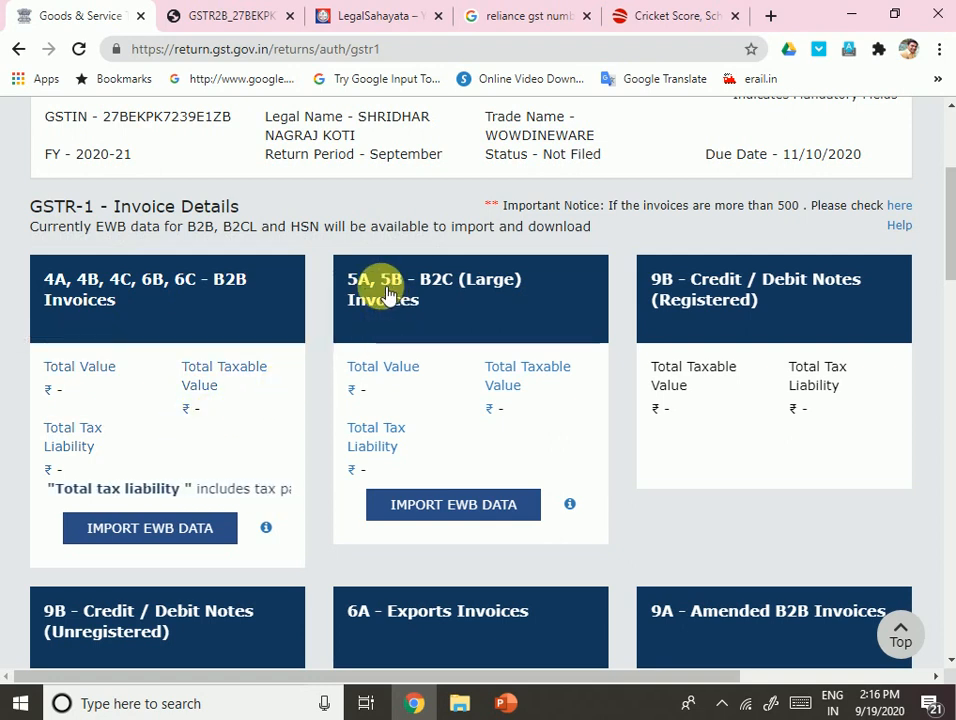
{"action": "mouse_move", "coordinate": [388, 293]}
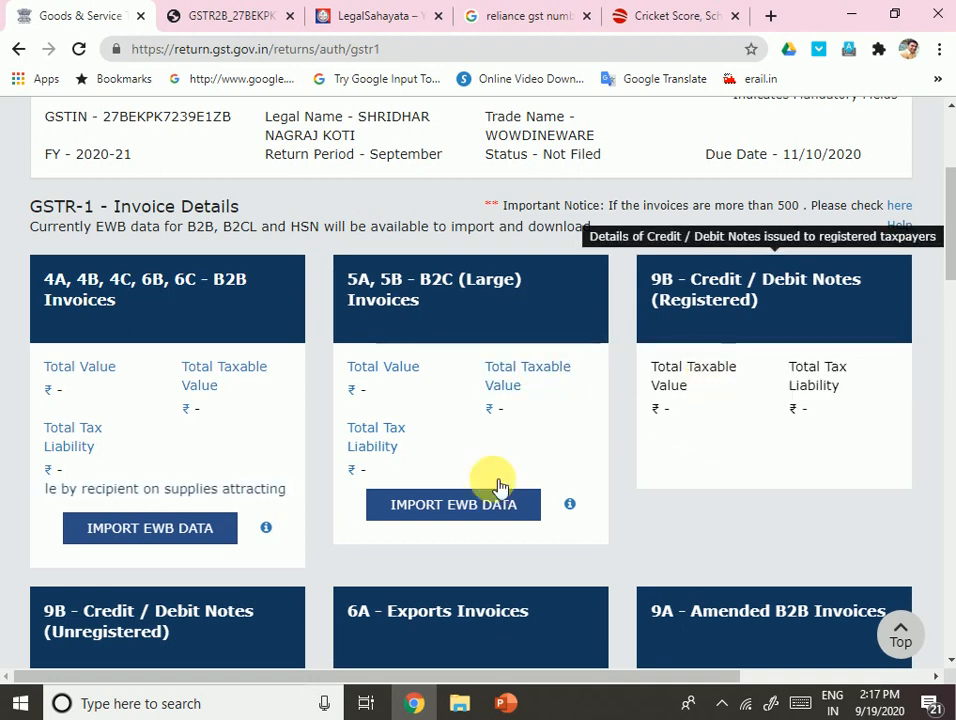
{"action": "scroll", "coordinate": [355, 500], "scroll_direction": "down", "scroll_amount": 2}
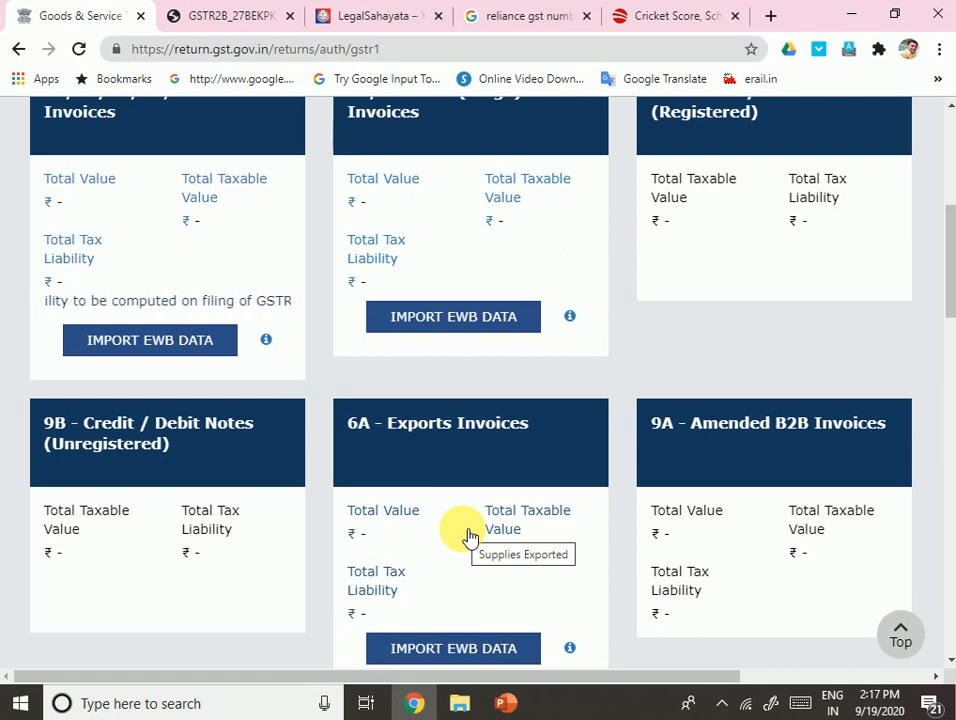
{"action": "scroll", "coordinate": [745, 497], "scroll_direction": "down", "scroll_amount": 2}
{"action": "scroll", "coordinate": [735, 440], "scroll_direction": "down", "scroll_amount": 3}
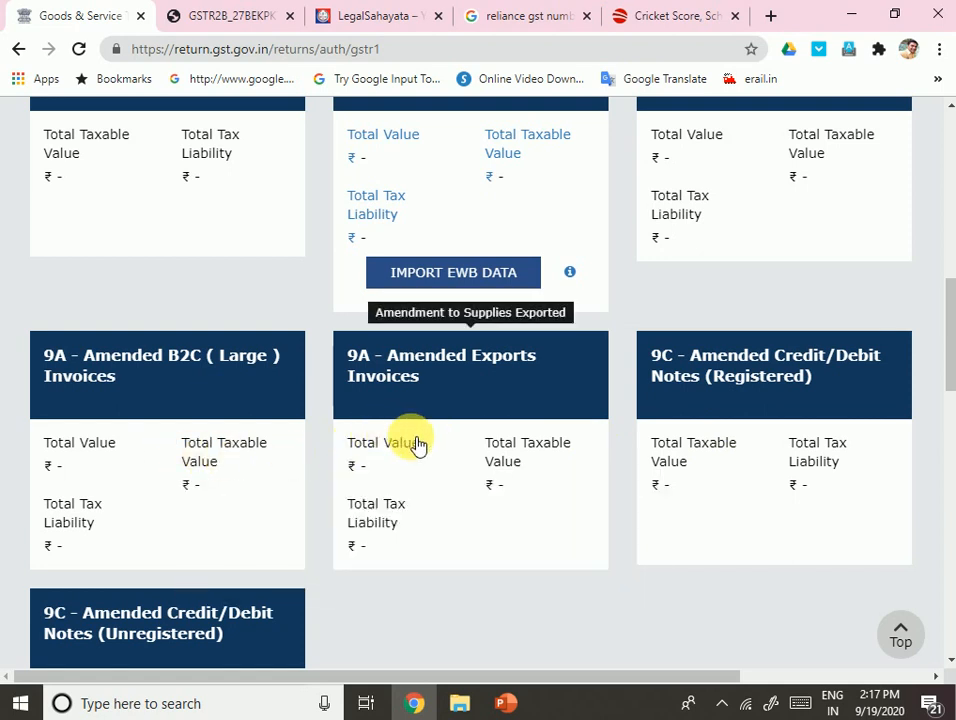
- Open the B2C (Others) section under GSTR-1 Other Details and start adding details for a new entry
{"action": "scroll", "coordinate": [470, 450], "scroll_direction": "down", "scroll_amount": 3}
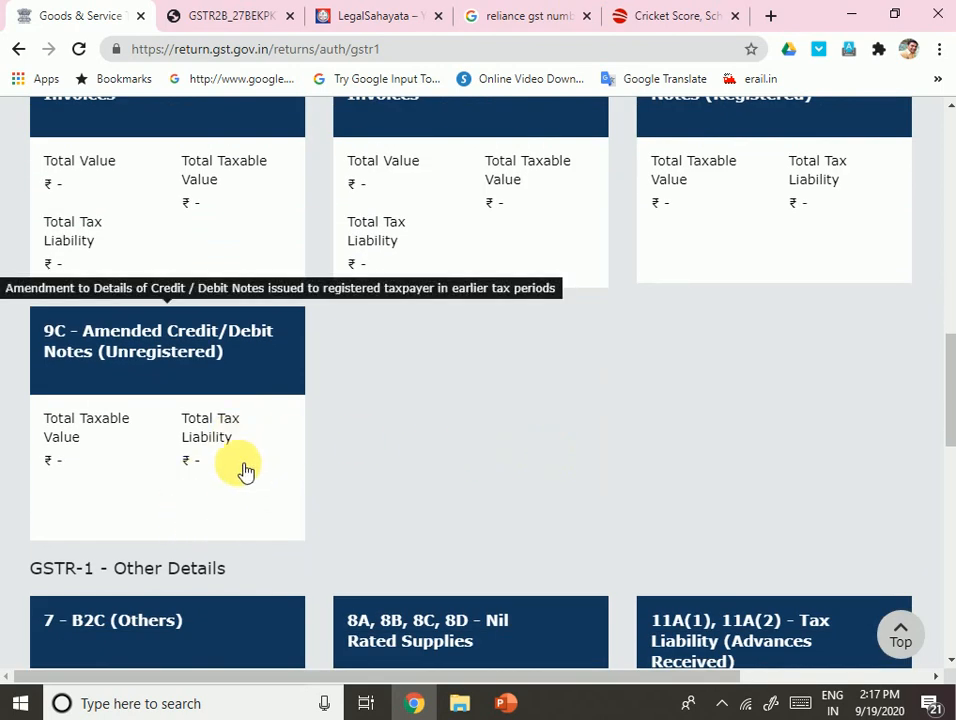
{"action": "scroll", "coordinate": [255, 470], "scroll_direction": "down", "scroll_amount": 2}
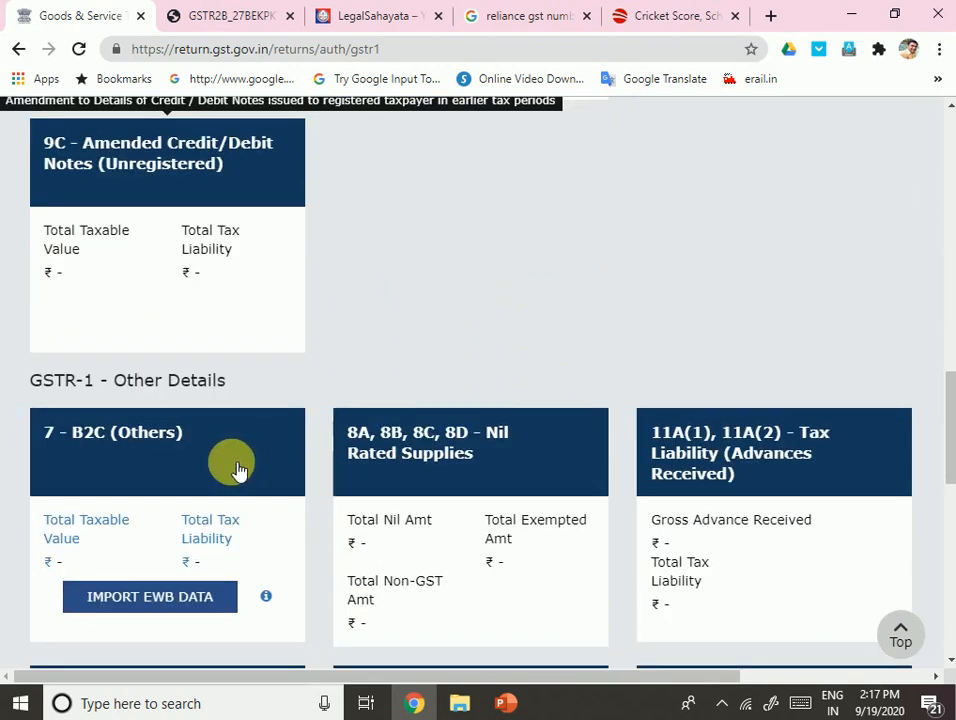
{"action": "left_click", "coordinate": [139, 498]}
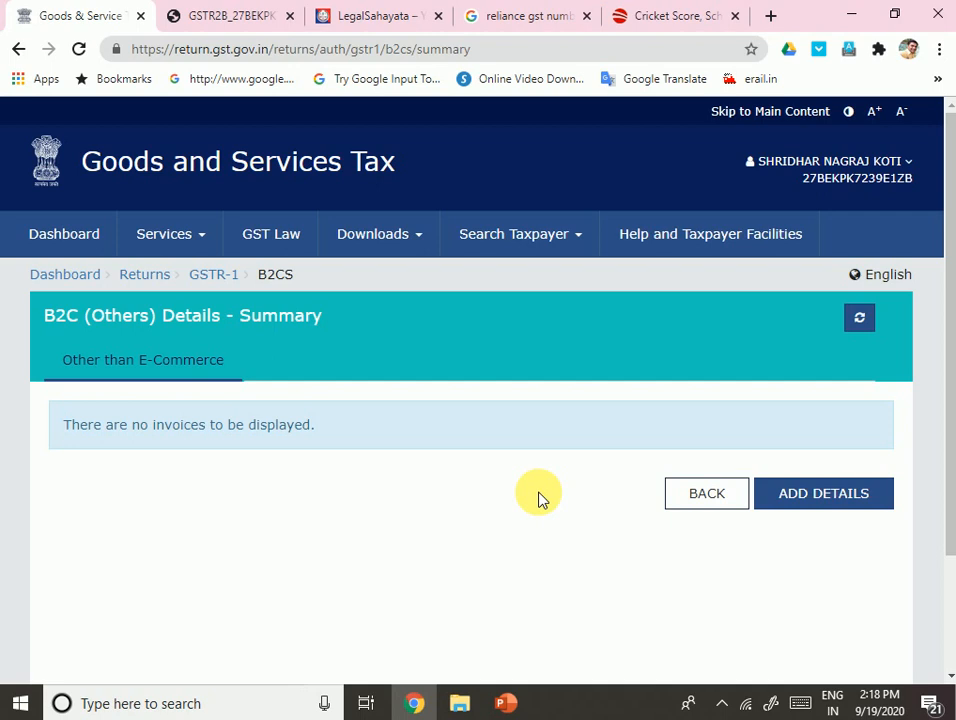
{"action": "left_click", "coordinate": [807, 497]}
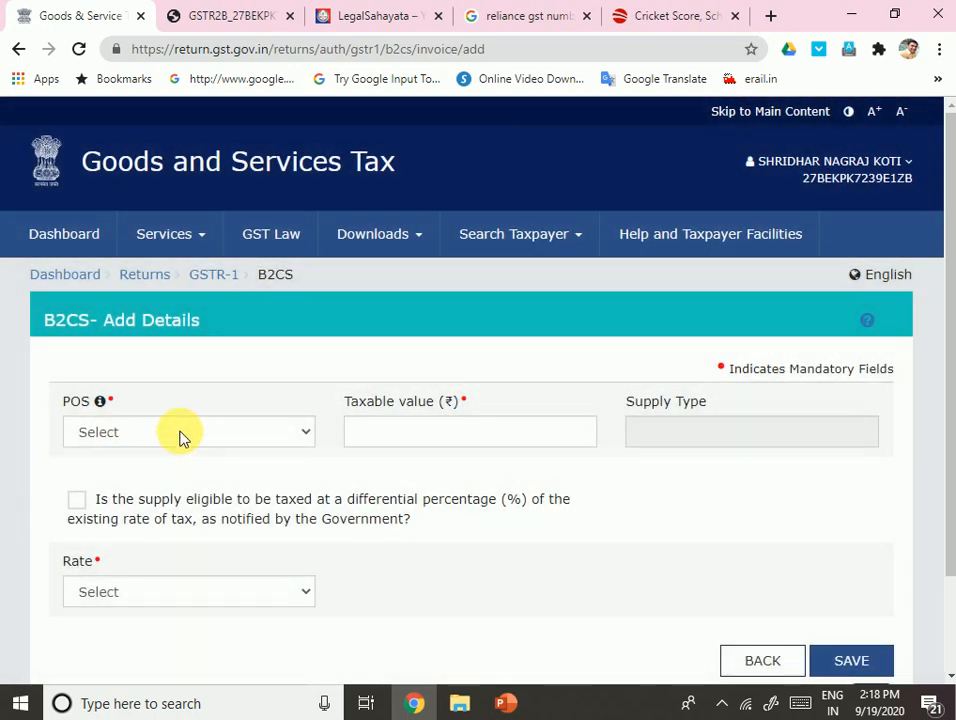
- Set the place of supply to 24-Gujarat for the new B2CS entry
{"action": "left_click", "coordinate": [181, 432]}
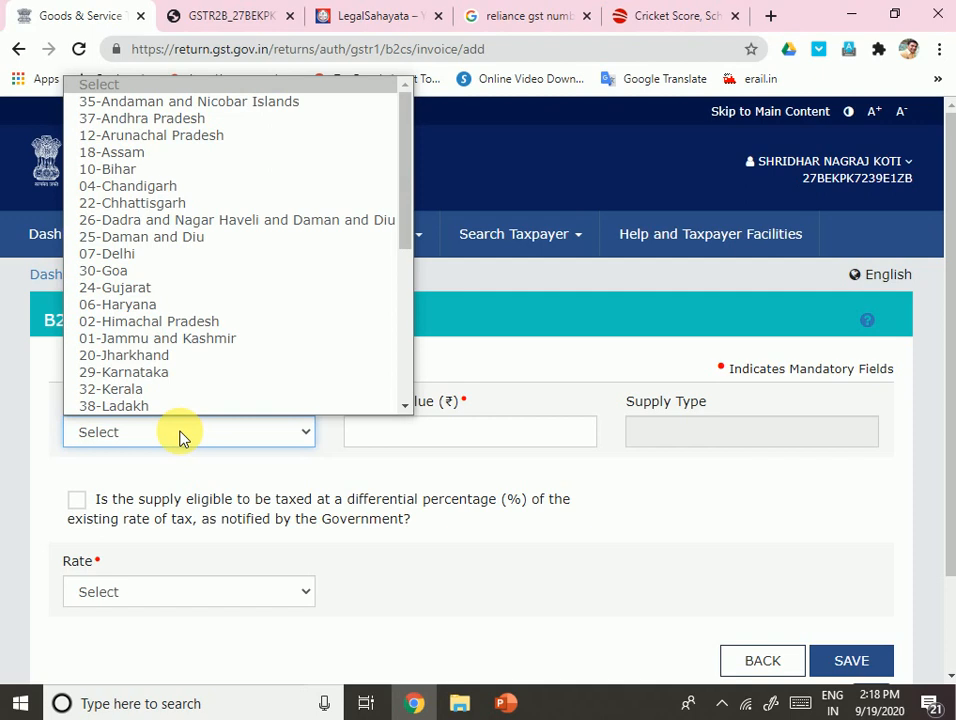
{"action": "left_click", "coordinate": [166, 291]}
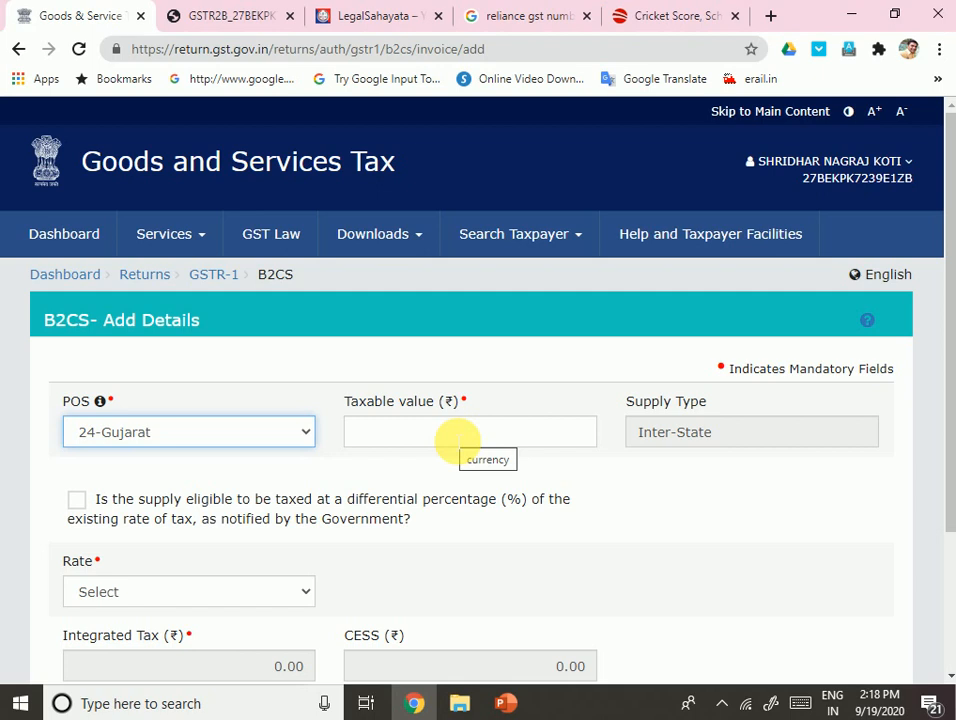
{"action": "key", "text": "Down"}
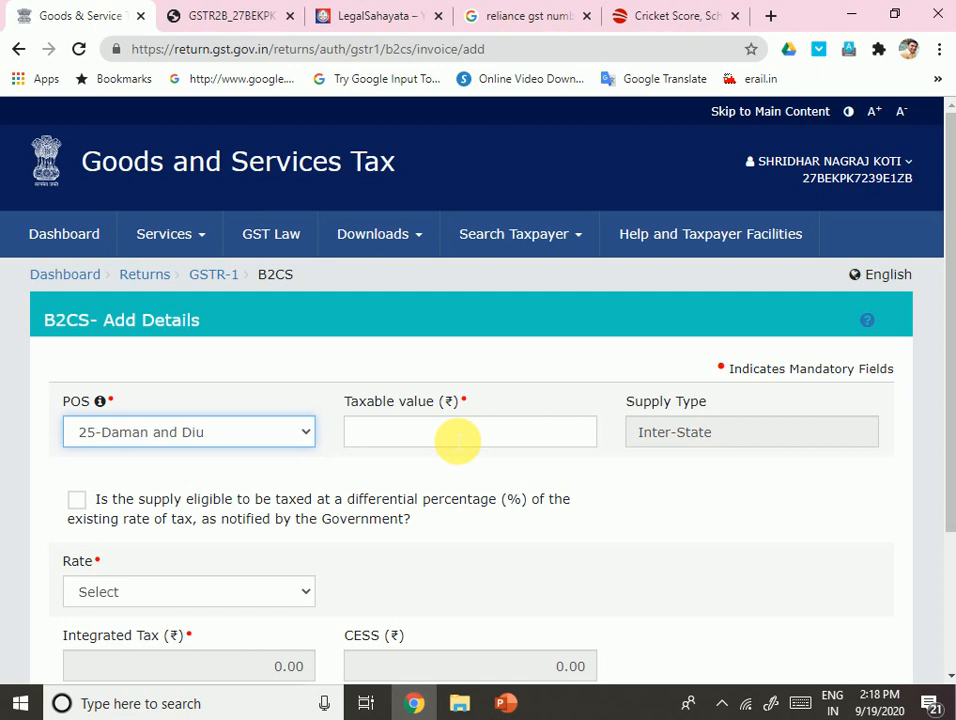
{"action": "left_click", "coordinate": [284, 437]}
{"action": "scroll", "coordinate": [156, 252], "scroll_direction": "down", "scroll_amount": 1}
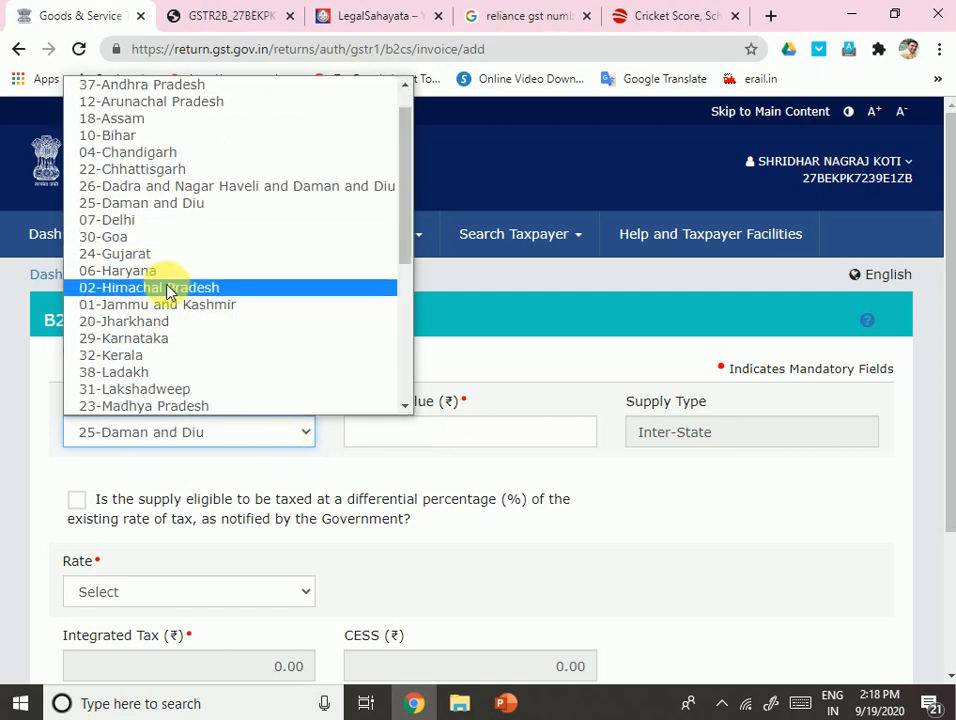
{"action": "left_click", "coordinate": [160, 253]}
- Enter a taxable value of 25,000 and set the tax rate to 28 for the Gujarat supply
{"action": "left_click", "coordinate": [404, 433]}
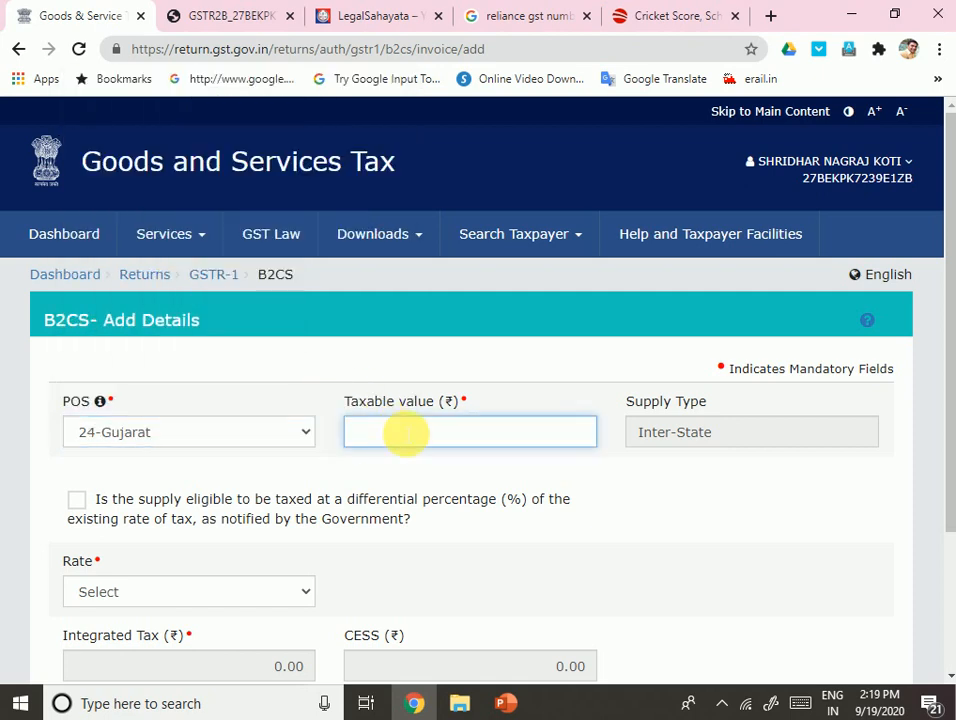
{"action": "type", "text": "25000"}
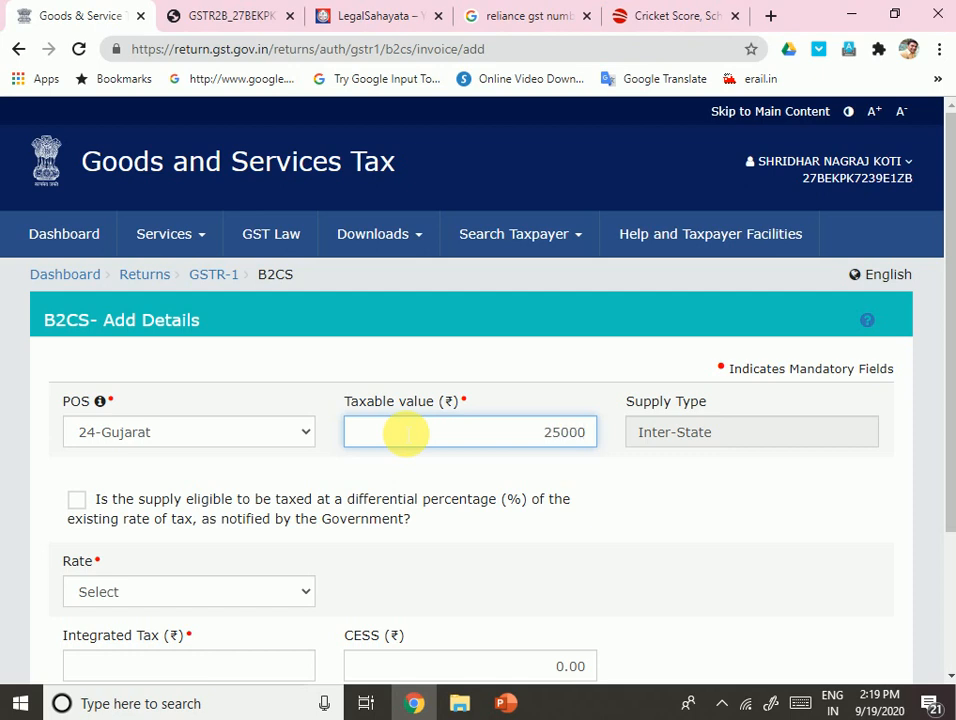
{"action": "key", "text": "Tab"}
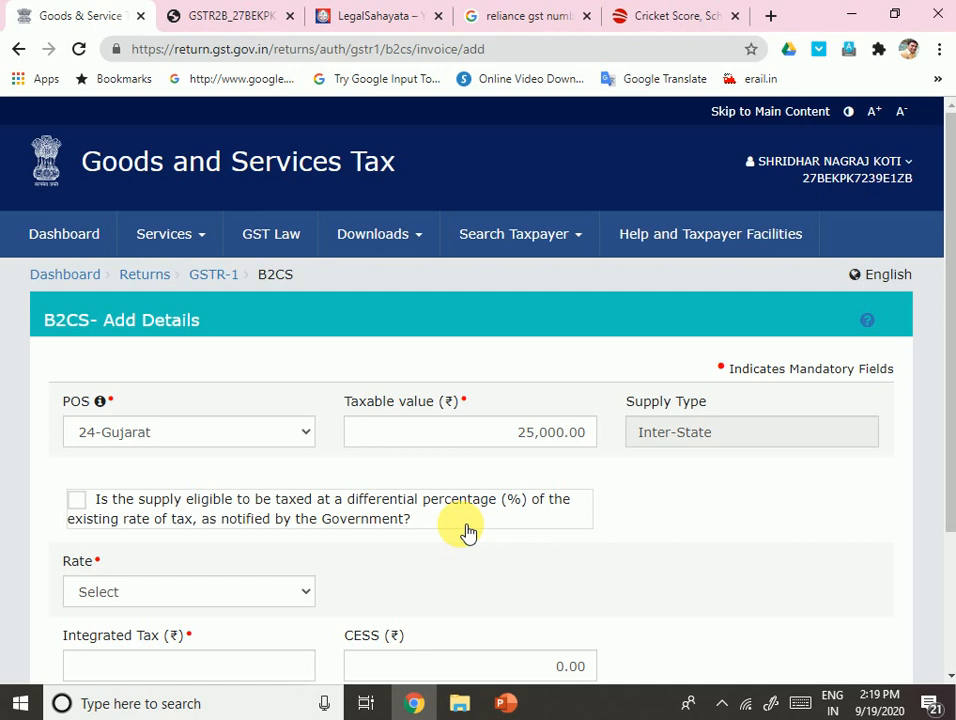
{"action": "scroll", "coordinate": [467, 531], "scroll_direction": "down", "scroll_amount": 3}
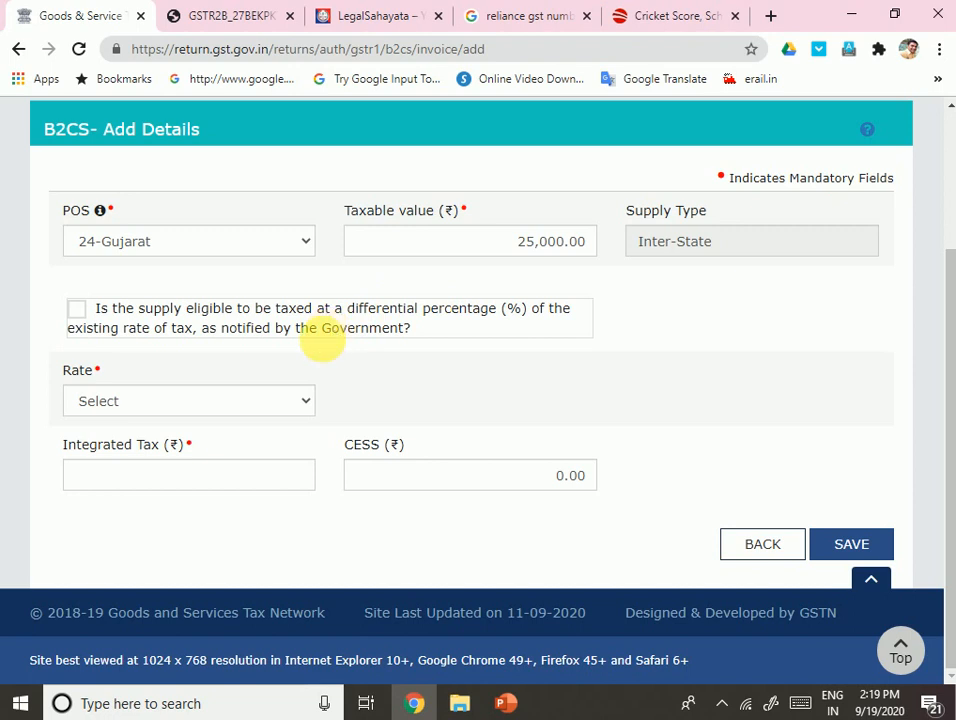
{"action": "left_click", "coordinate": [220, 401]}
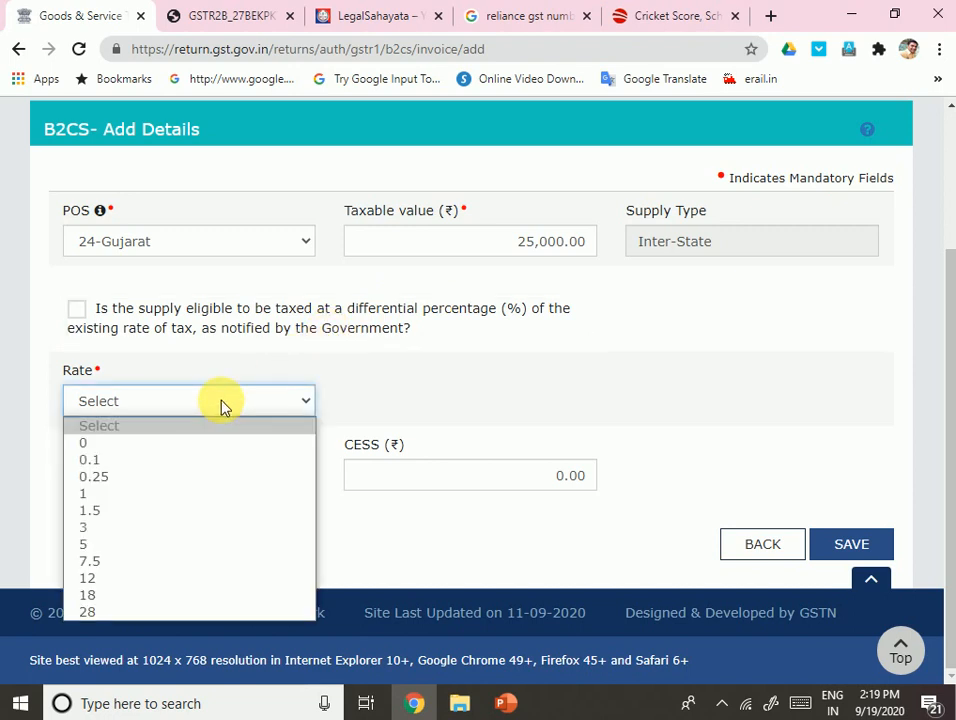
{"action": "left_click", "coordinate": [124, 613]}
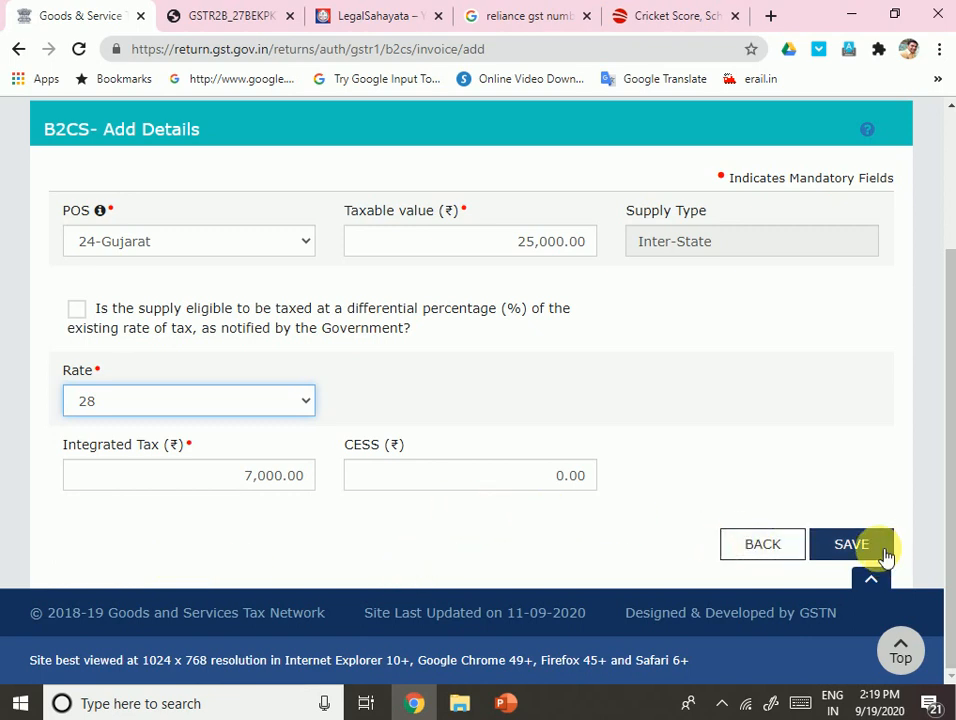
- Change the place of supply to 27-Maharashtra and review the supply type and tax fields
{"action": "left_click", "coordinate": [222, 246]}
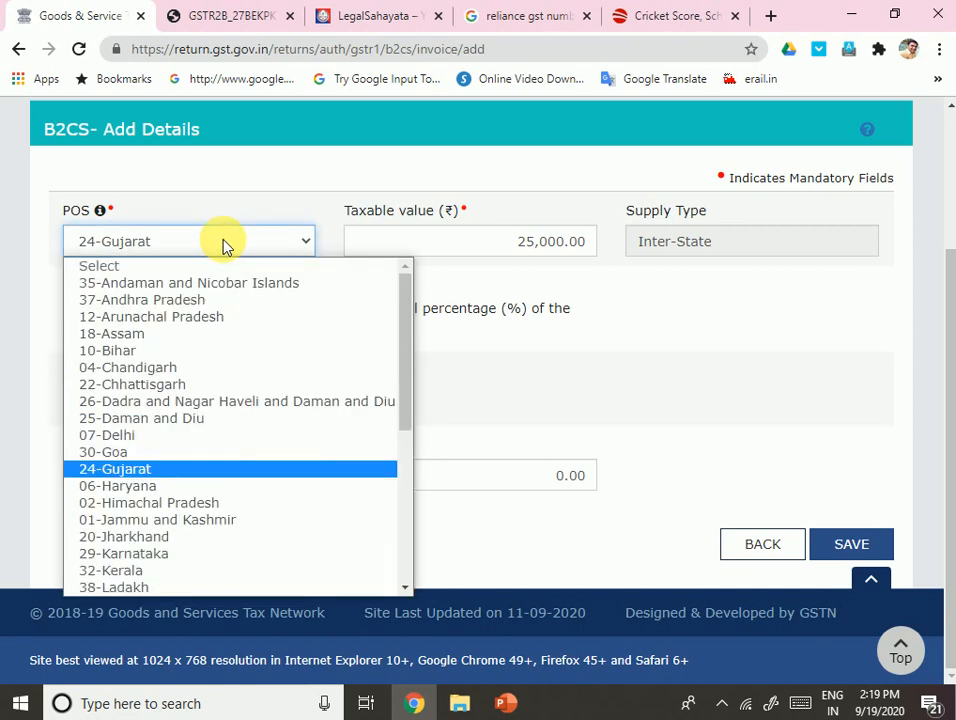
{"action": "left_click", "coordinate": [222, 246]}
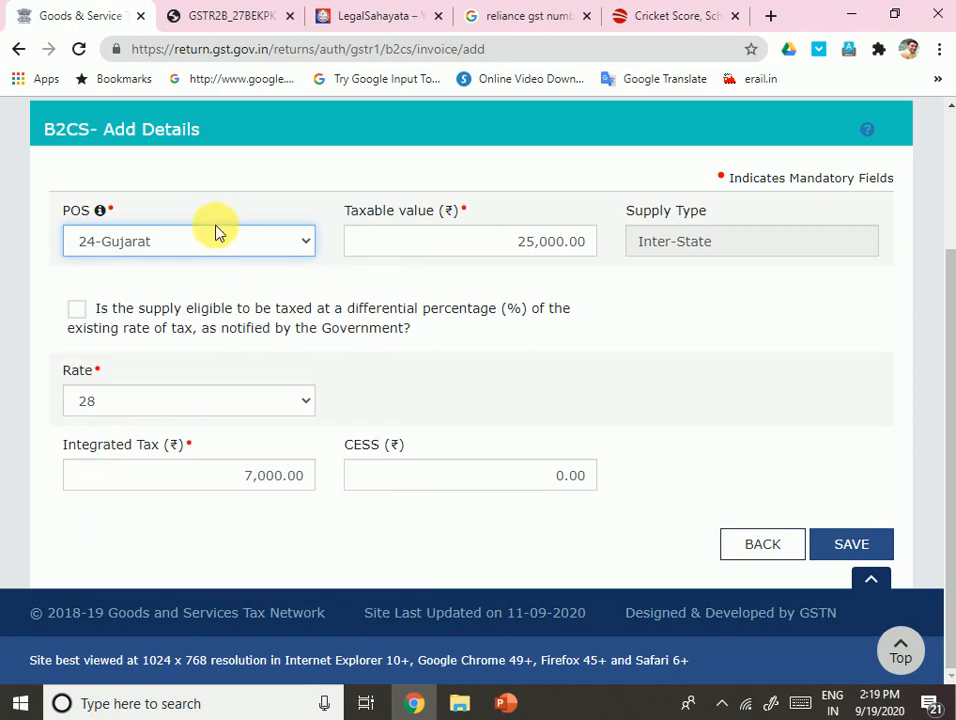
{"action": "left_click", "coordinate": [225, 248]}
{"action": "left_click_drag", "start_coordinate": [408, 387], "coordinate": [400, 462]}
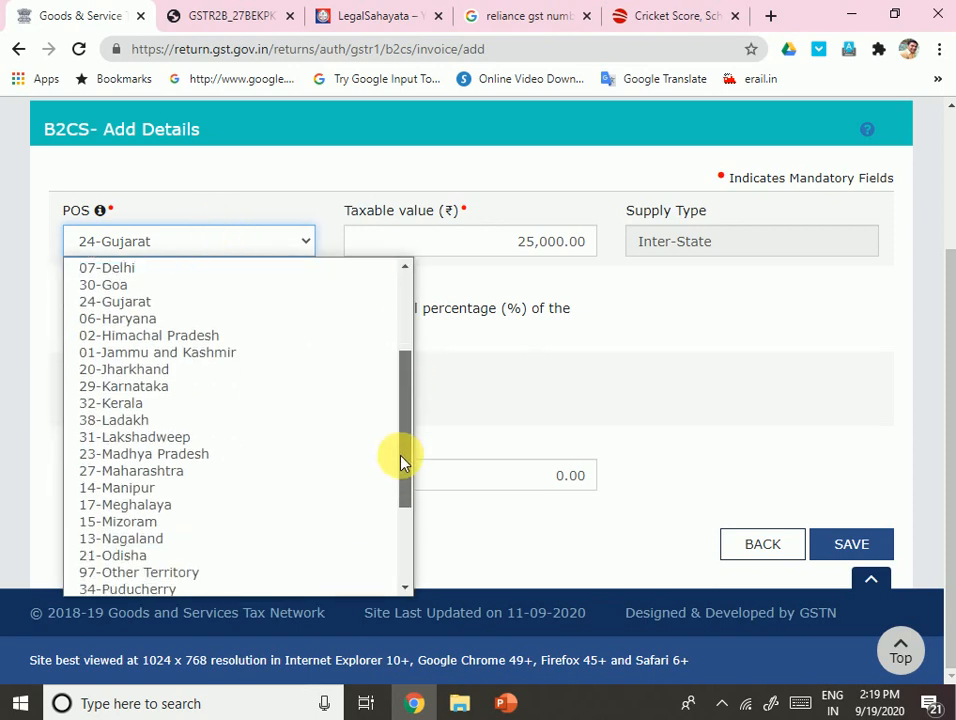
{"action": "left_click", "coordinate": [152, 471]}
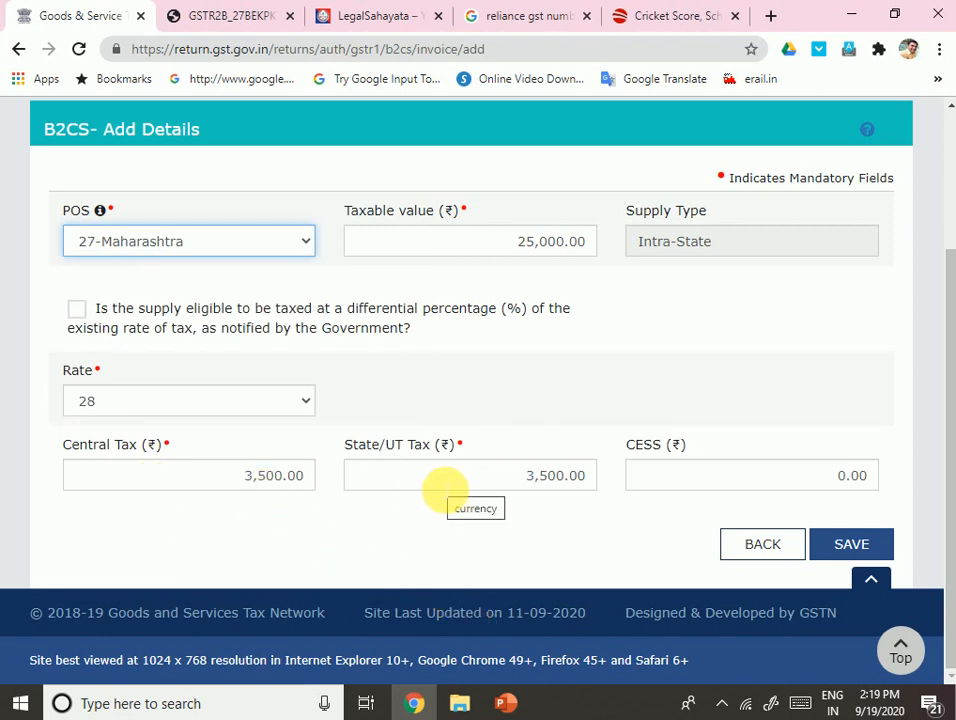
{"action": "scroll", "coordinate": [458, 450], "scroll_direction": "up", "scroll_amount": 1}
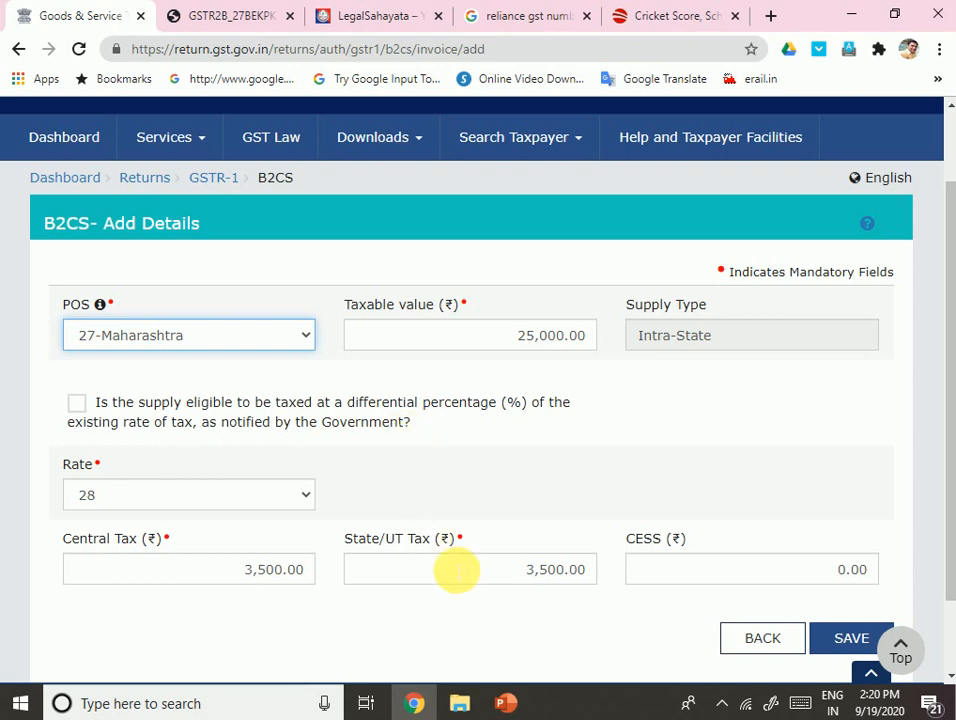
{"action": "scroll", "coordinate": [364, 468], "scroll_direction": "down", "scroll_amount": 2}
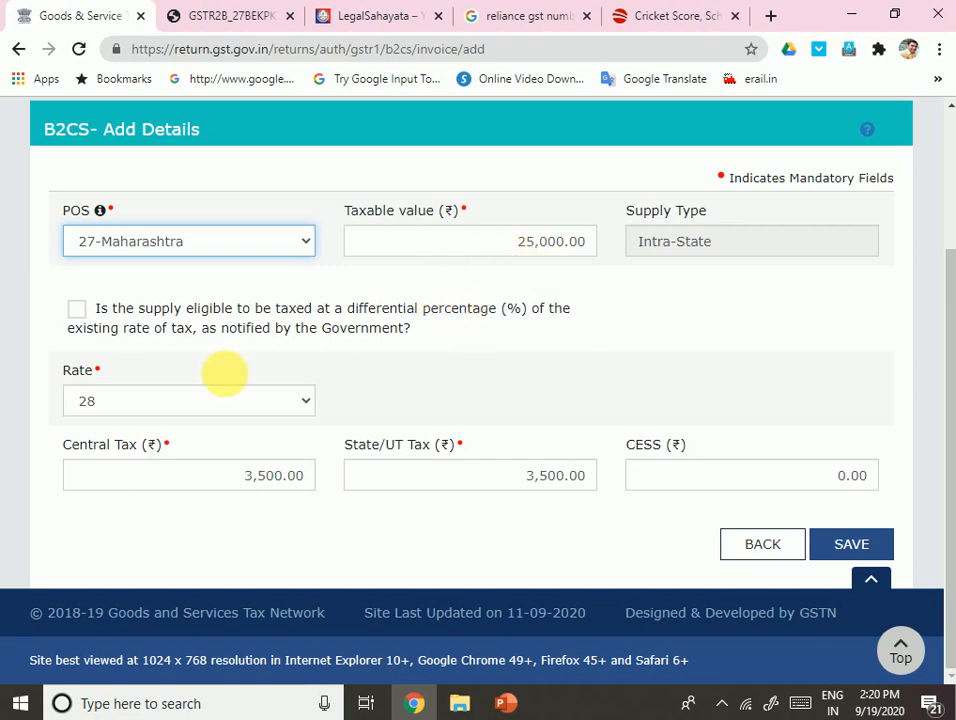
- Set the tax rate to 18 and the taxable value to 50,000 for the Maharashtra supply
{"action": "left_click", "coordinate": [248, 404]}
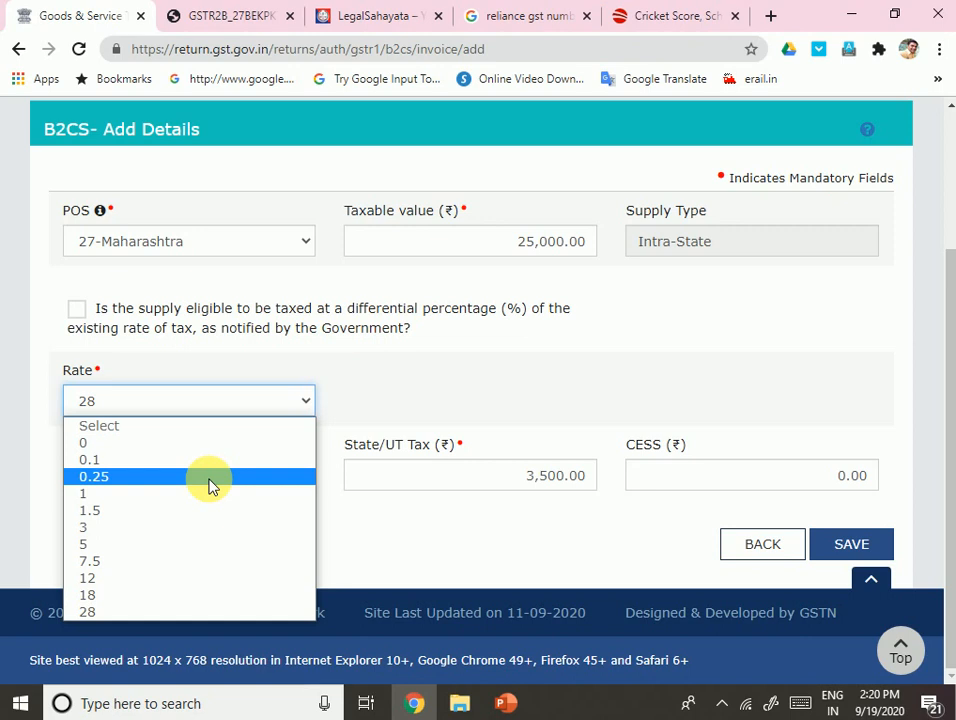
{"action": "left_click", "coordinate": [179, 595]}
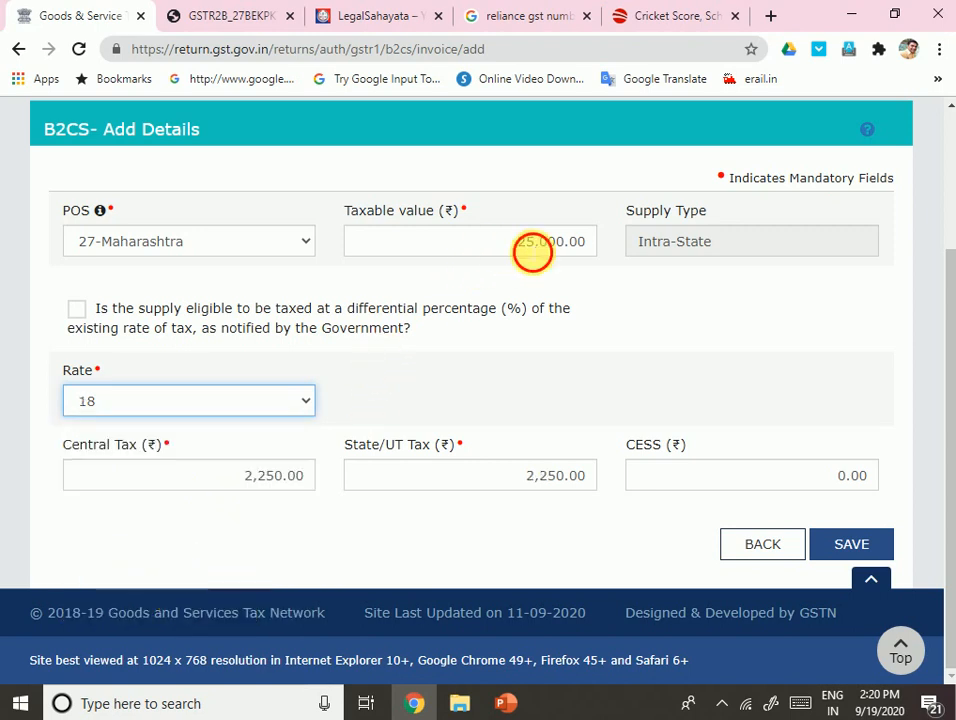
{"action": "left_click_drag", "start_coordinate": [520, 251], "coordinate": [502, 260]}
{"action": "left_click_drag", "start_coordinate": [512, 258], "coordinate": [604, 274]}
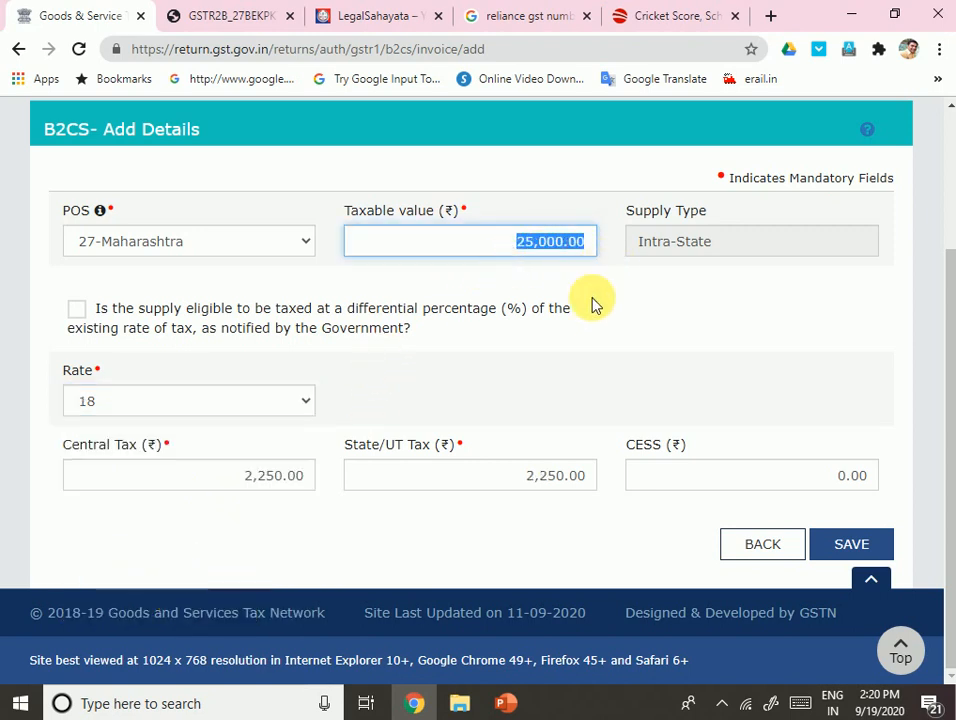
{"action": "type", "text": "50000"}
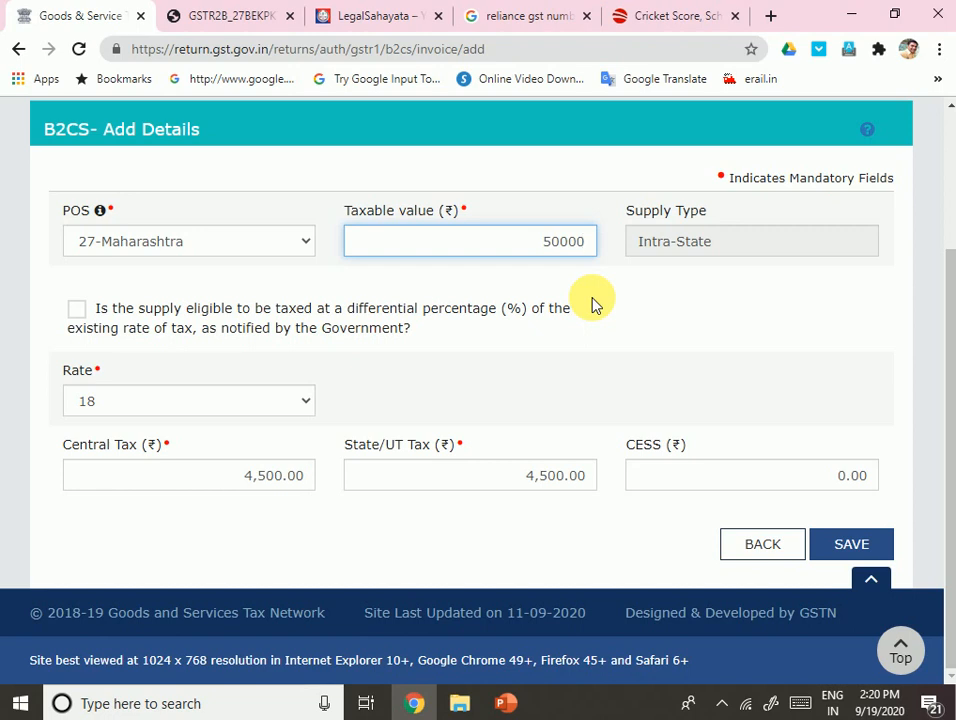
{"action": "left_click", "coordinate": [514, 362]}
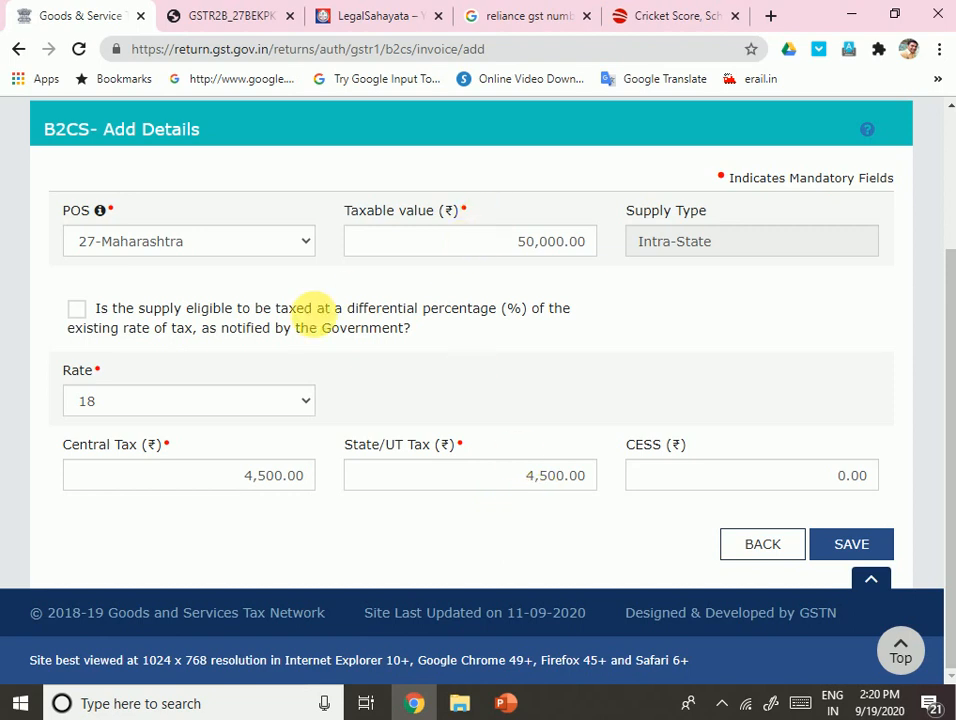
- Change the place of supply back to 24-Gujarat and review the entry's details
{"action": "left_click", "coordinate": [250, 249]}
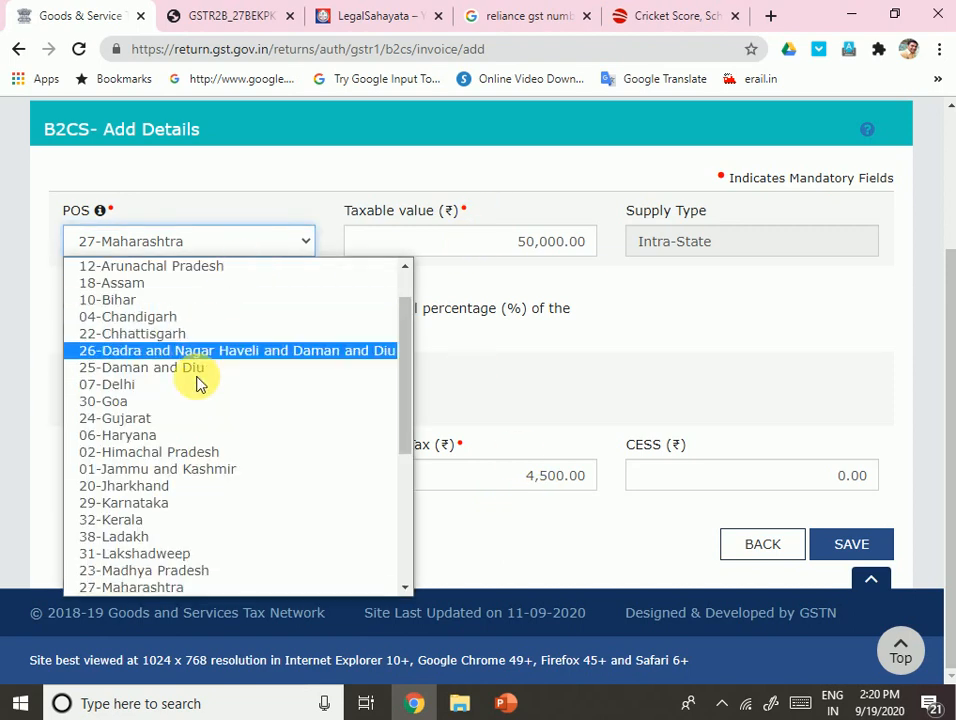
{"action": "left_click", "coordinate": [166, 418]}
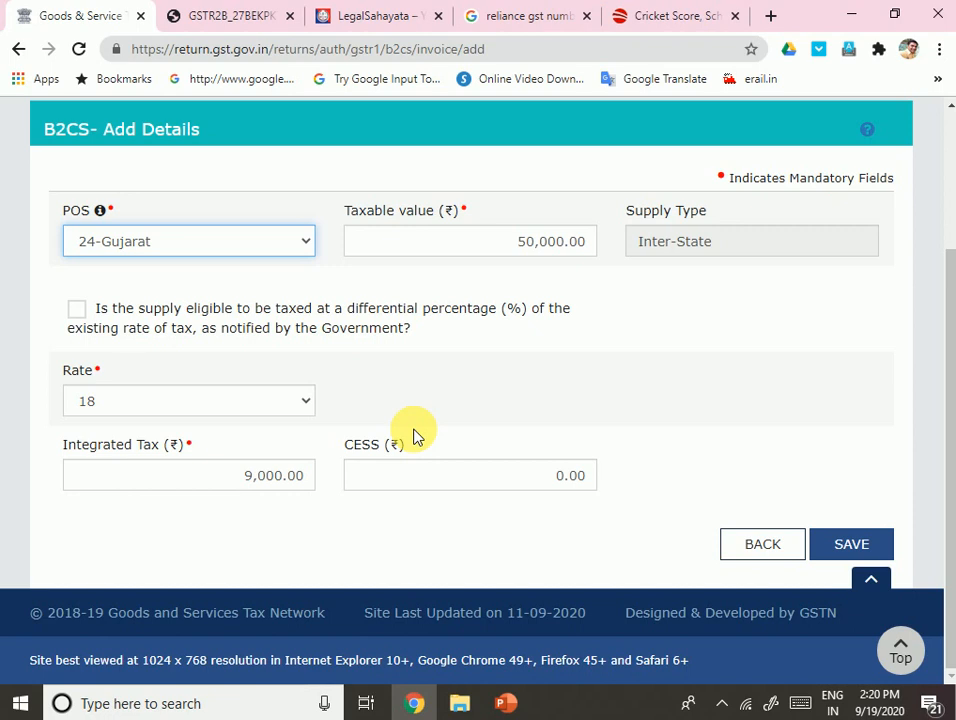
{"action": "left_click", "coordinate": [206, 248]}
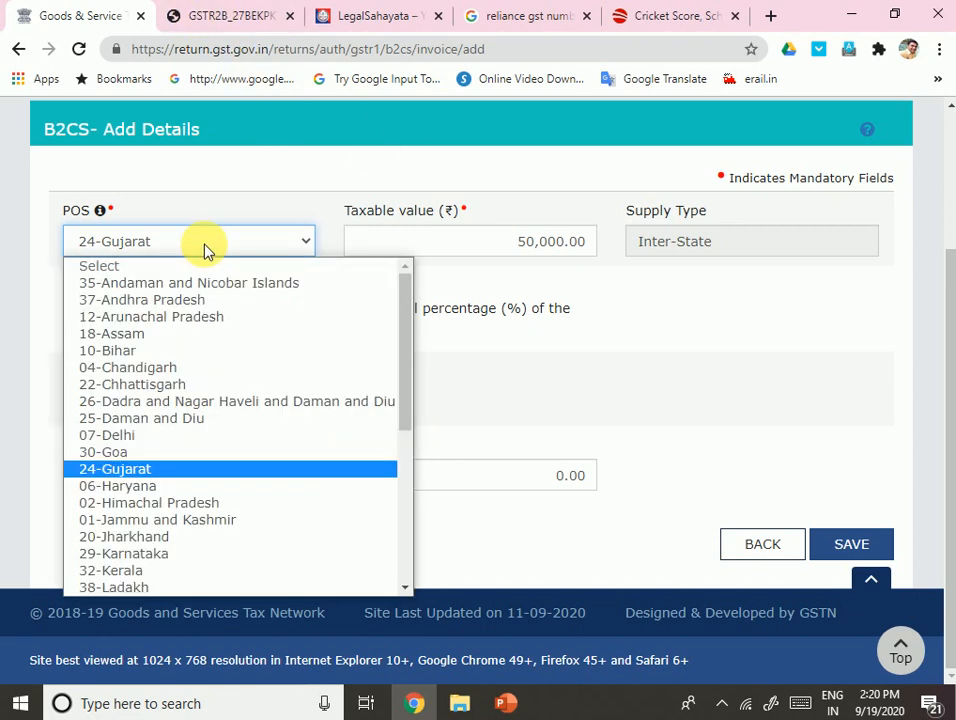
{"action": "left_click", "coordinate": [556, 442]}
{"action": "scroll", "coordinate": [551, 423], "scroll_direction": "up", "scroll_amount": 3}
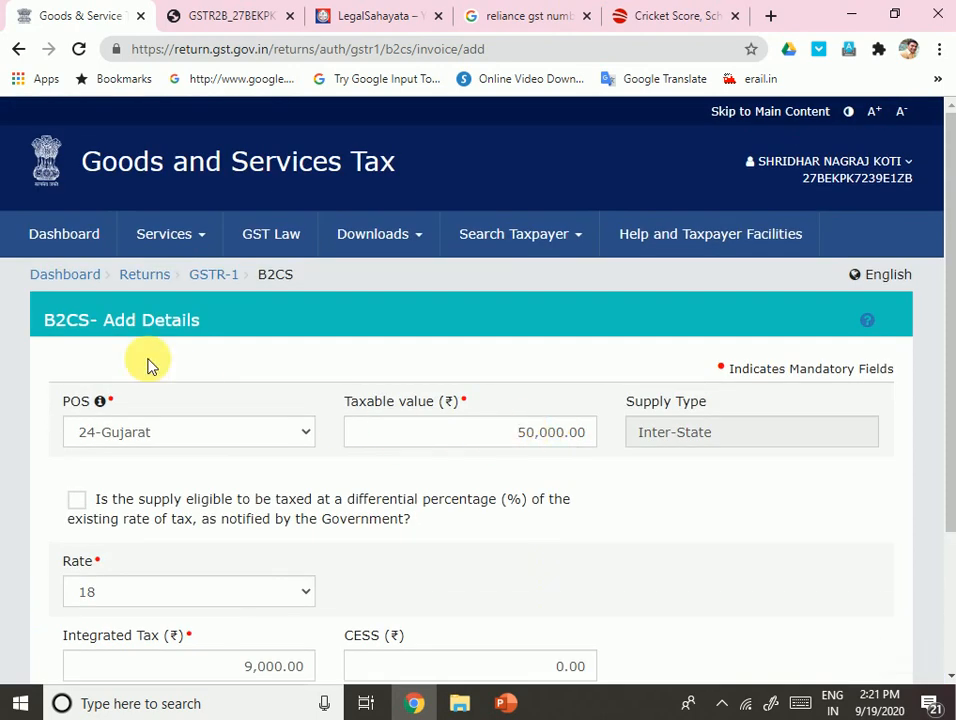
{"action": "scroll", "coordinate": [240, 405], "scroll_direction": "down", "scroll_amount": 2}
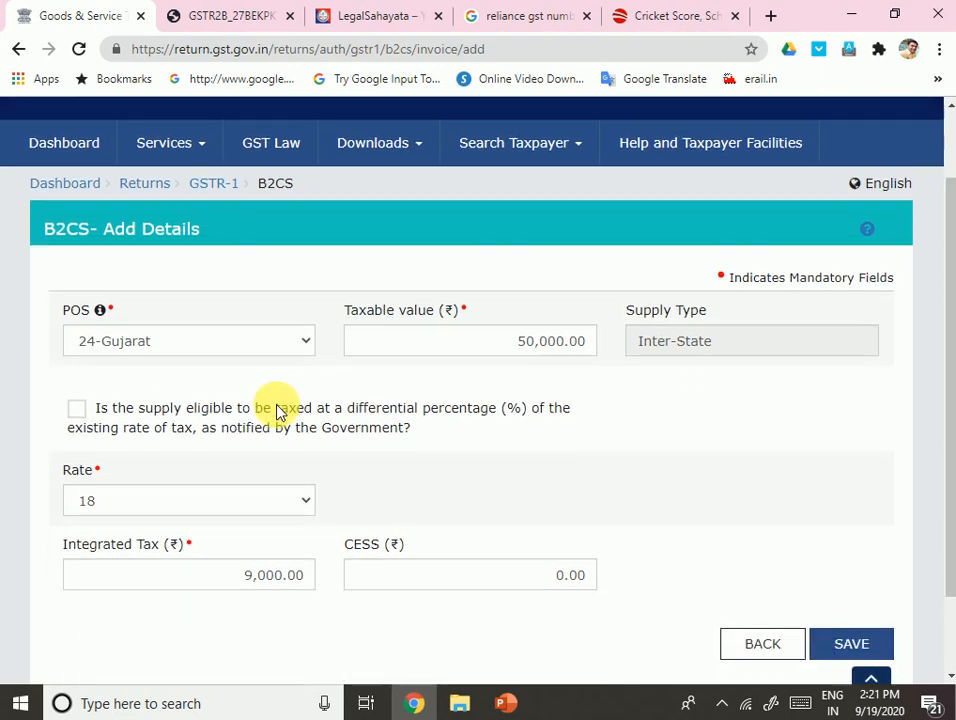
{"action": "scroll", "coordinate": [283, 412], "scroll_direction": "down", "scroll_amount": 1}
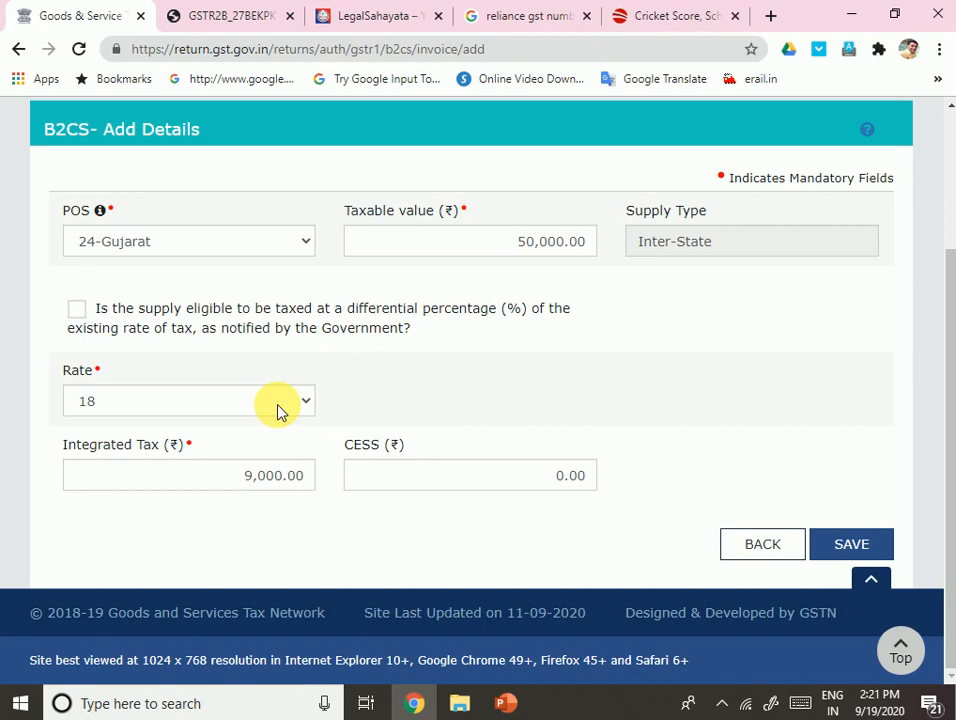
- Set the tax rate to 0 for the Gujarat supply and open the Integrated Tax amount for editing
{"action": "left_click", "coordinate": [173, 405]}
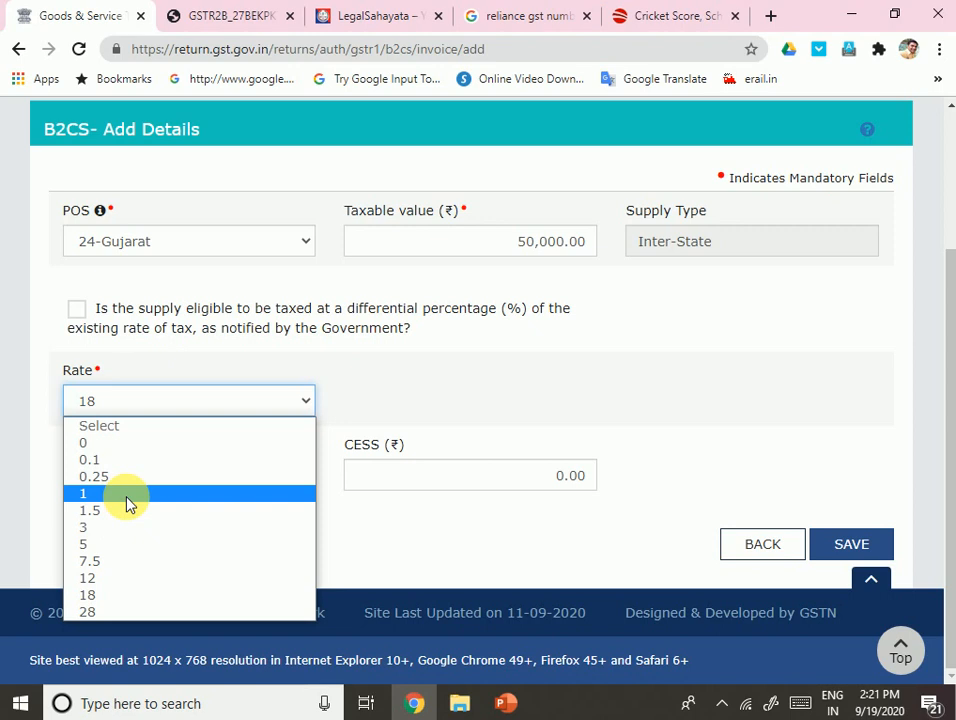
{"action": "left_click", "coordinate": [111, 443]}
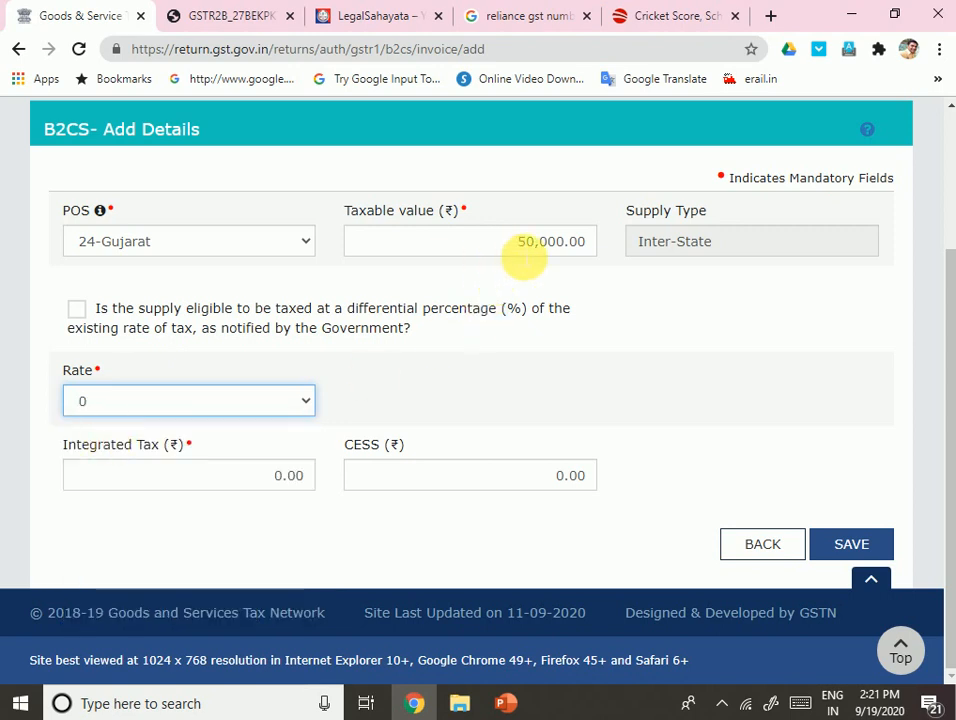
{"action": "left_click_drag", "start_coordinate": [522, 248], "coordinate": [551, 277]}
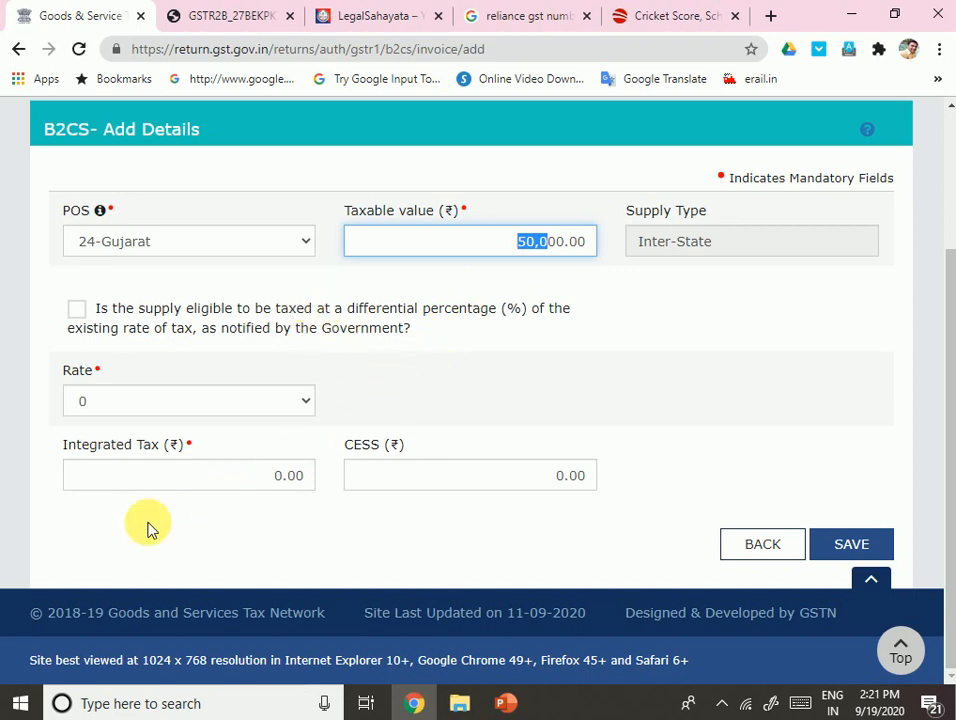
{"action": "left_click", "coordinate": [209, 475]}
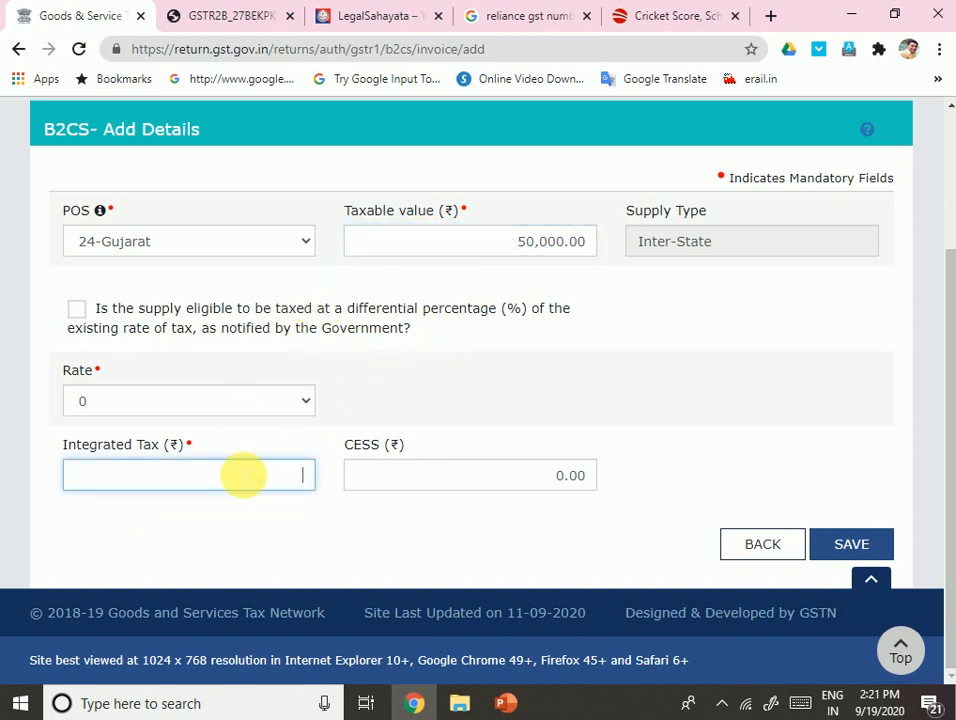
- Review the available tax rates and place-of-supply options for the Gujarat supply, keeping 24-Gujarat selected
{"action": "left_click", "coordinate": [261, 413]}
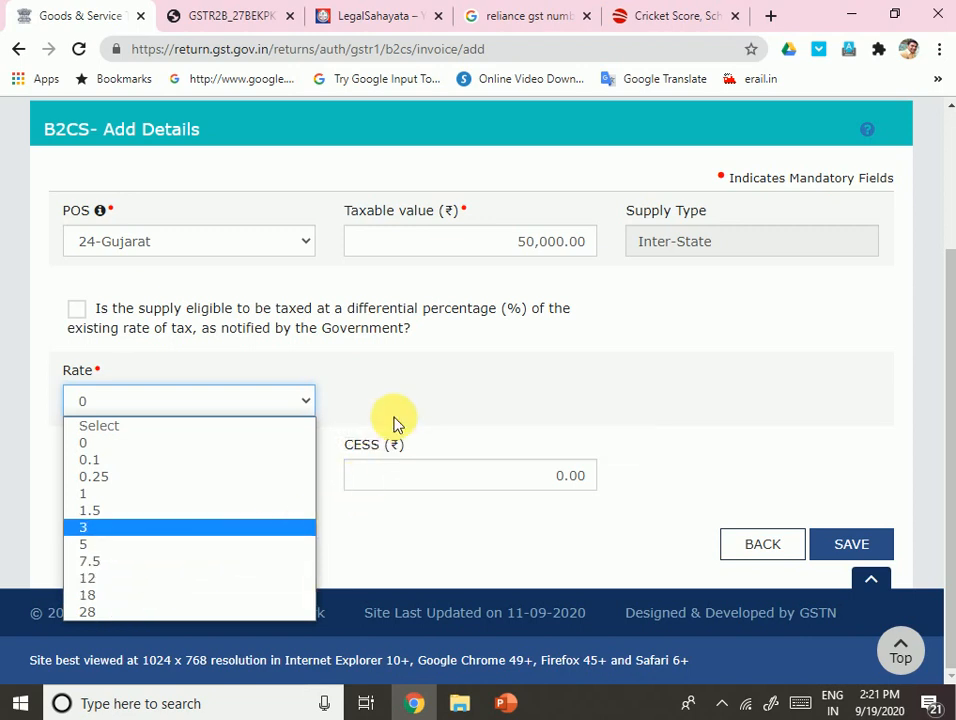
{"action": "left_click", "coordinate": [170, 250]}
{"action": "left_click", "coordinate": [171, 246]}
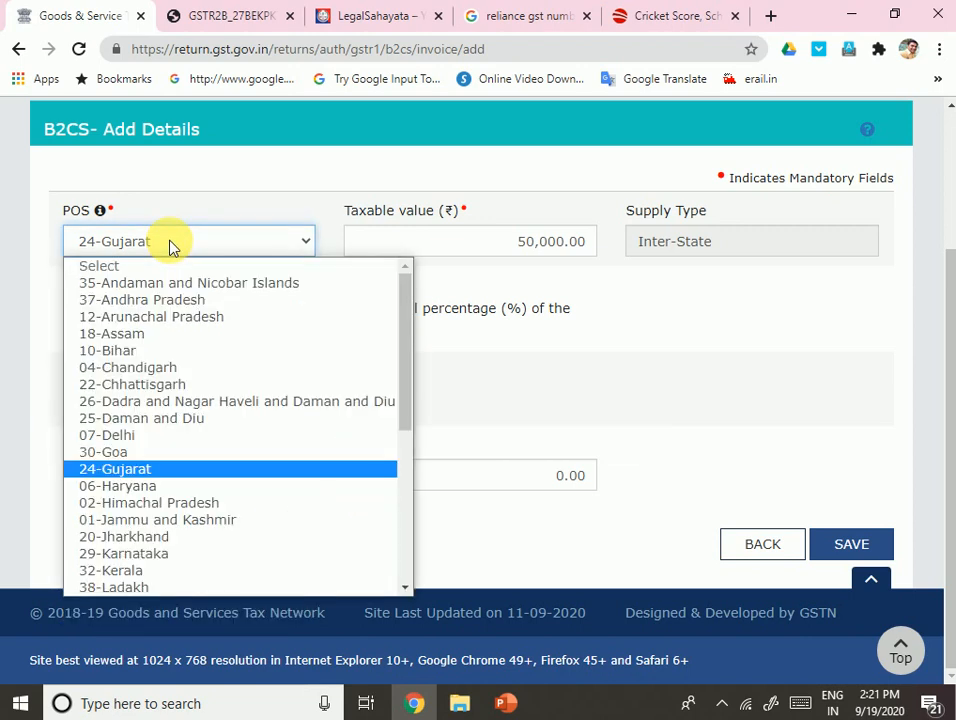
{"action": "left_click", "coordinate": [198, 469]}
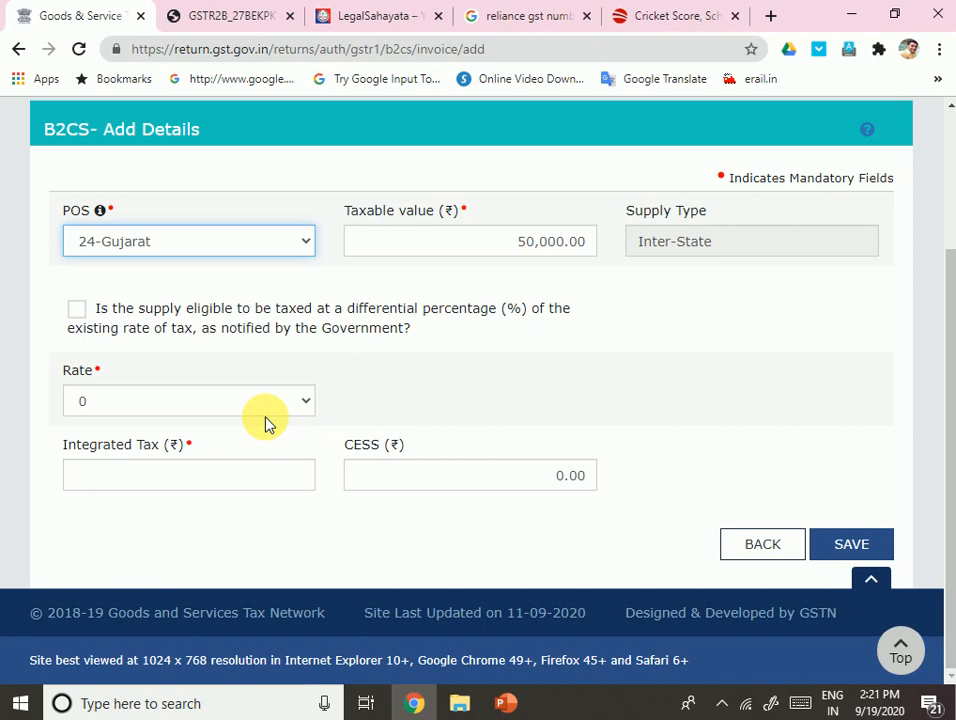
{"action": "left_click", "coordinate": [248, 478]}
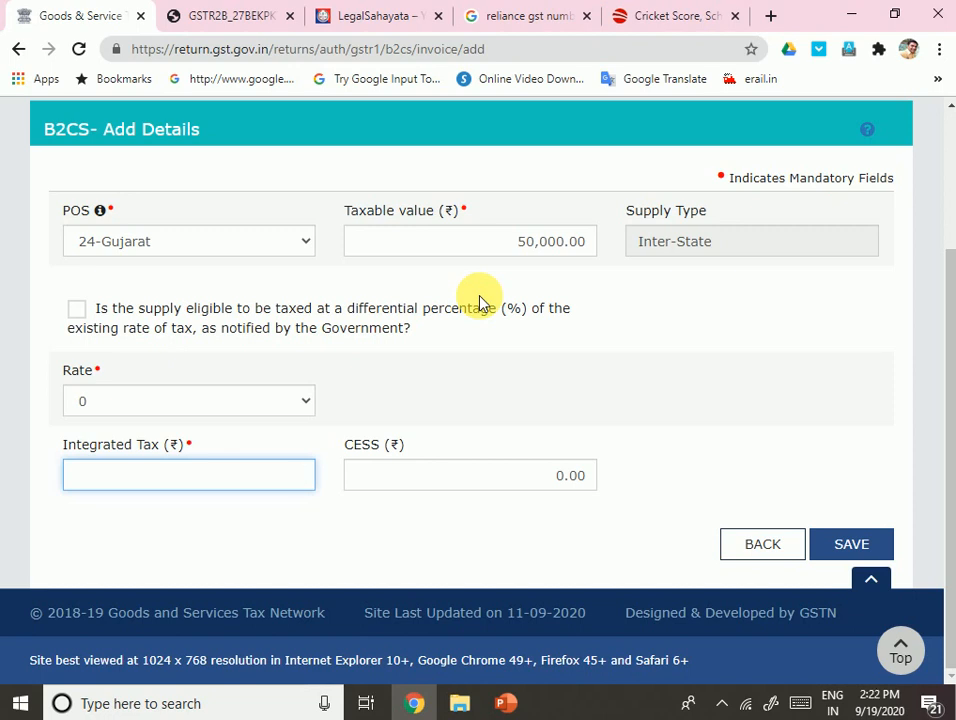
{"action": "left_click", "coordinate": [248, 245]}
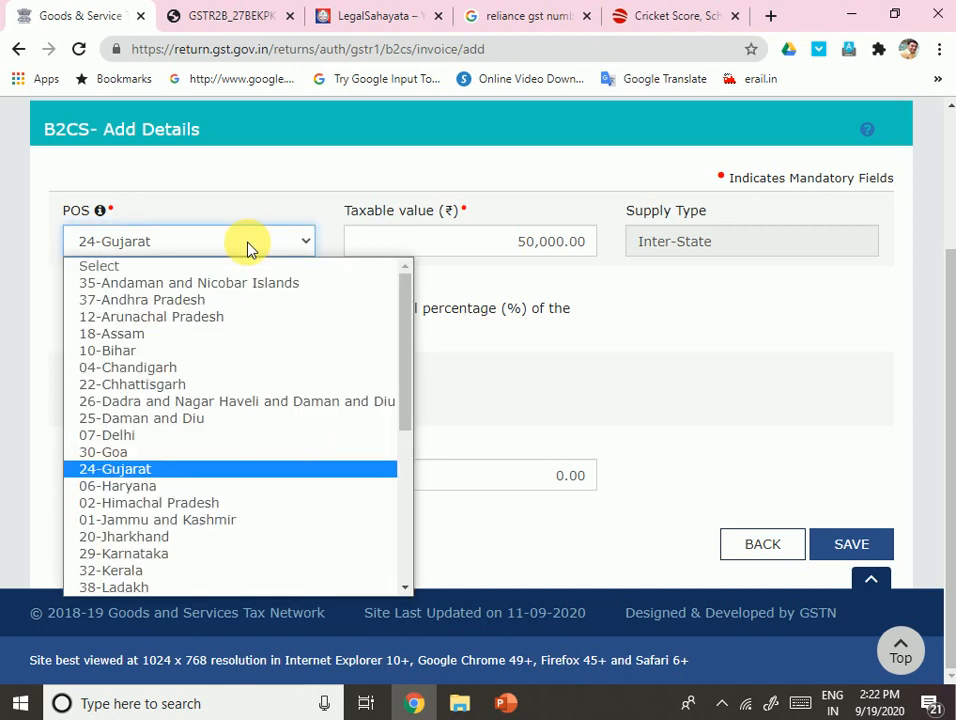
{"action": "left_click", "coordinate": [566, 442]}
- Leave the B2C (Others) entry unsaved and start a new invoice in the 5A, 5B - B2C (Large) Invoices section
{"action": "left_click", "coordinate": [760, 545]}
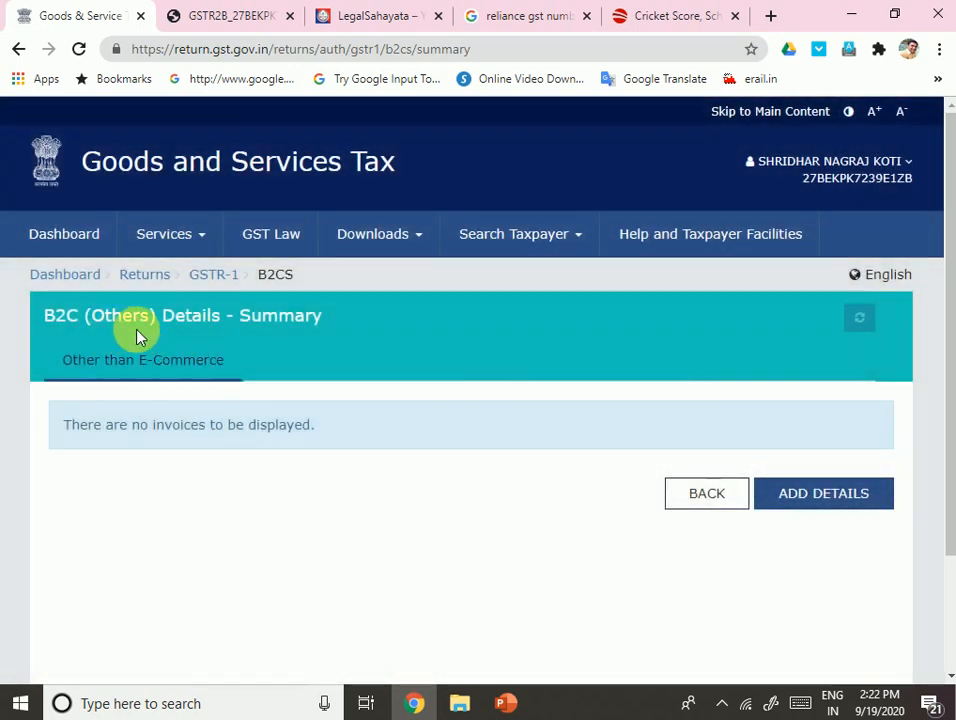
{"action": "left_click", "coordinate": [679, 506]}
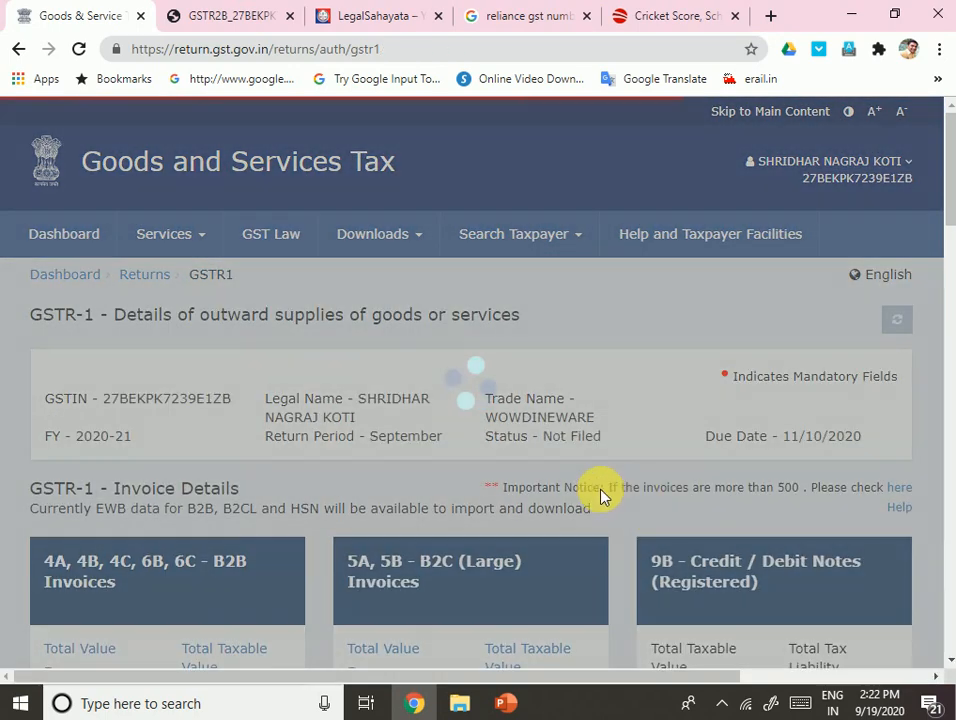
{"action": "scroll", "coordinate": [427, 581], "scroll_direction": "down", "scroll_amount": 3}
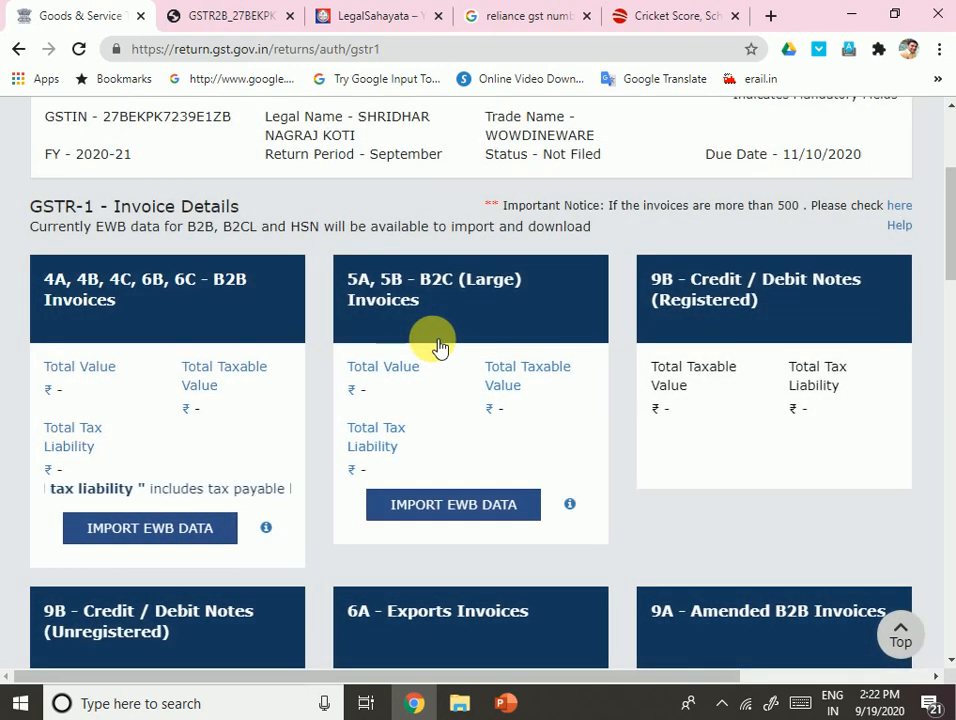
{"action": "left_click", "coordinate": [444, 332]}
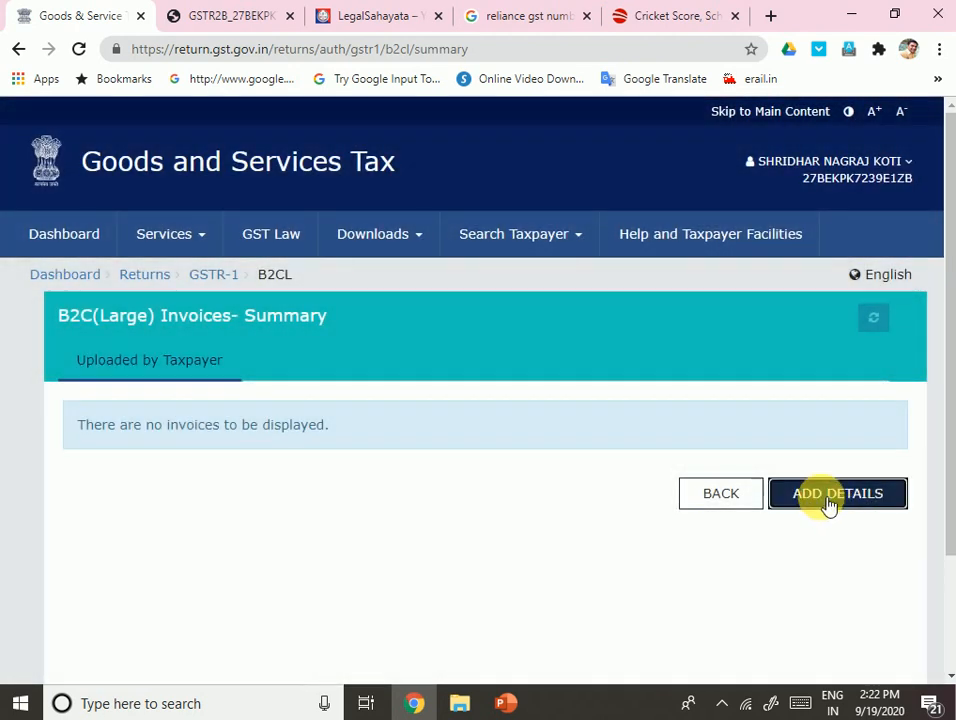
{"action": "left_click", "coordinate": [828, 508]}
- Try 14-Manipur as the invoice's place of supply and examine the neighbouring states, including 27-Maharashtra and 23-Madhya Pradesh
{"action": "scroll", "coordinate": [311, 510], "scroll_direction": "down", "scroll_amount": 2}
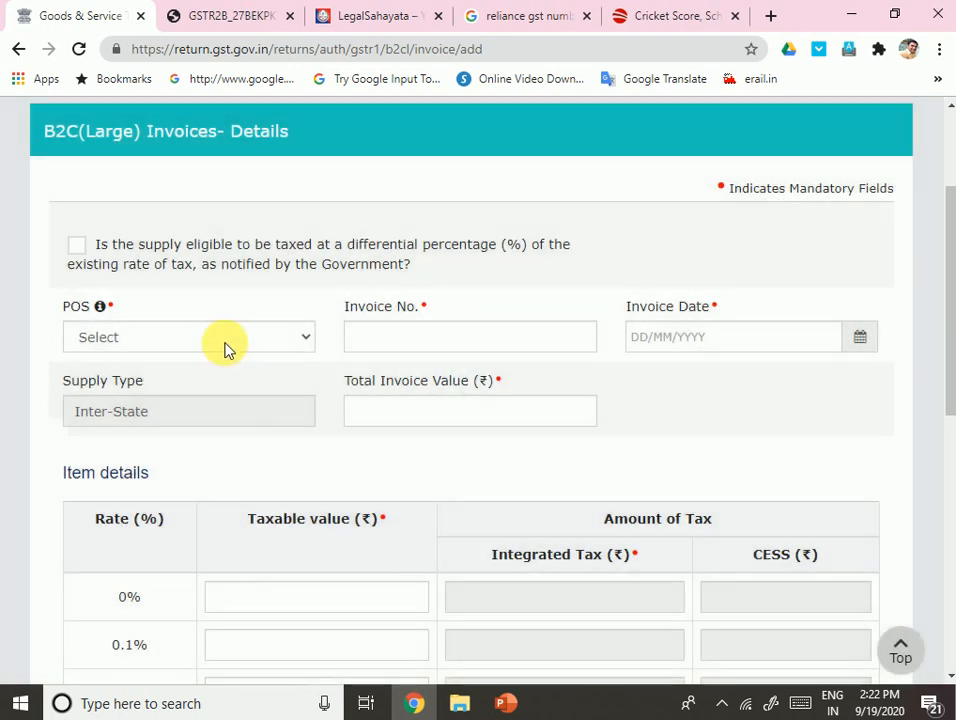
{"action": "left_click", "coordinate": [224, 339]}
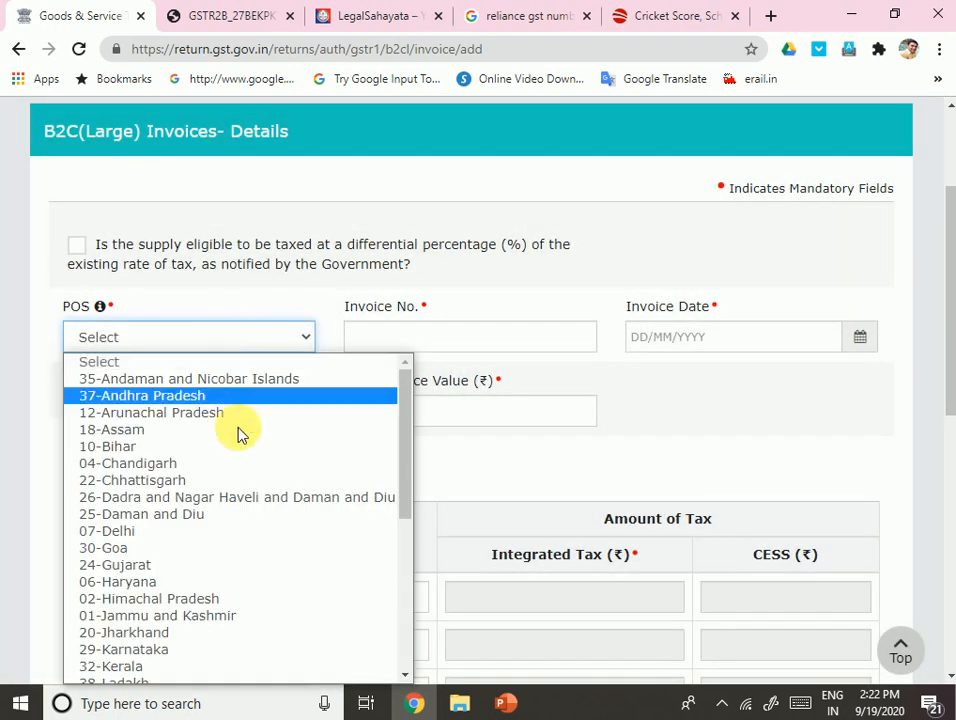
{"action": "left_click_drag", "start_coordinate": [405, 495], "coordinate": [393, 605]}
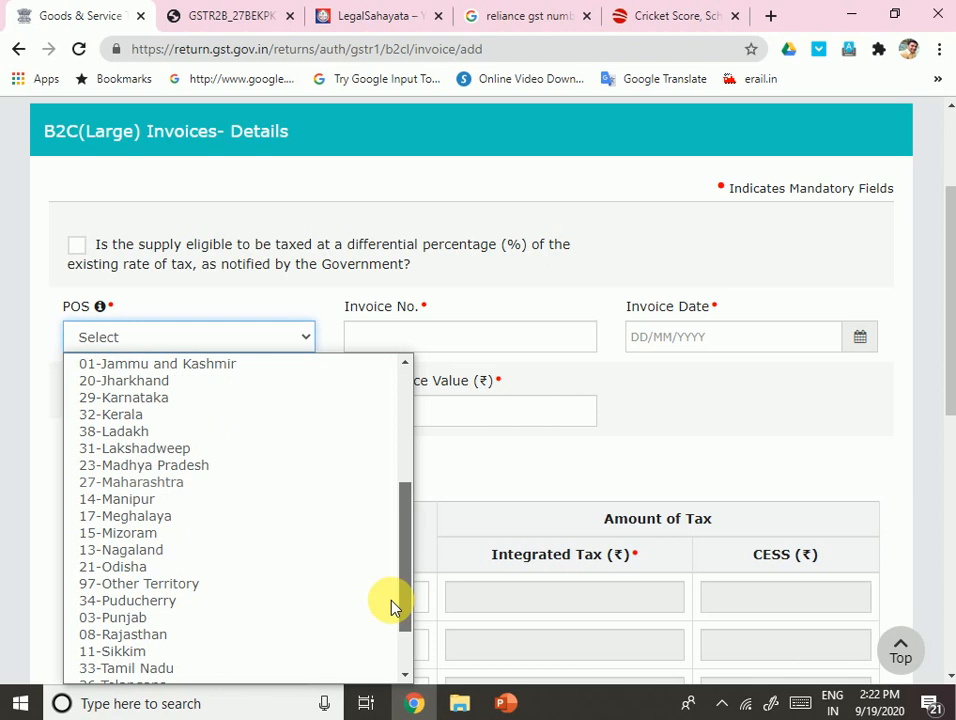
{"action": "left_click", "coordinate": [149, 497]}
{"action": "left_click", "coordinate": [216, 360]}
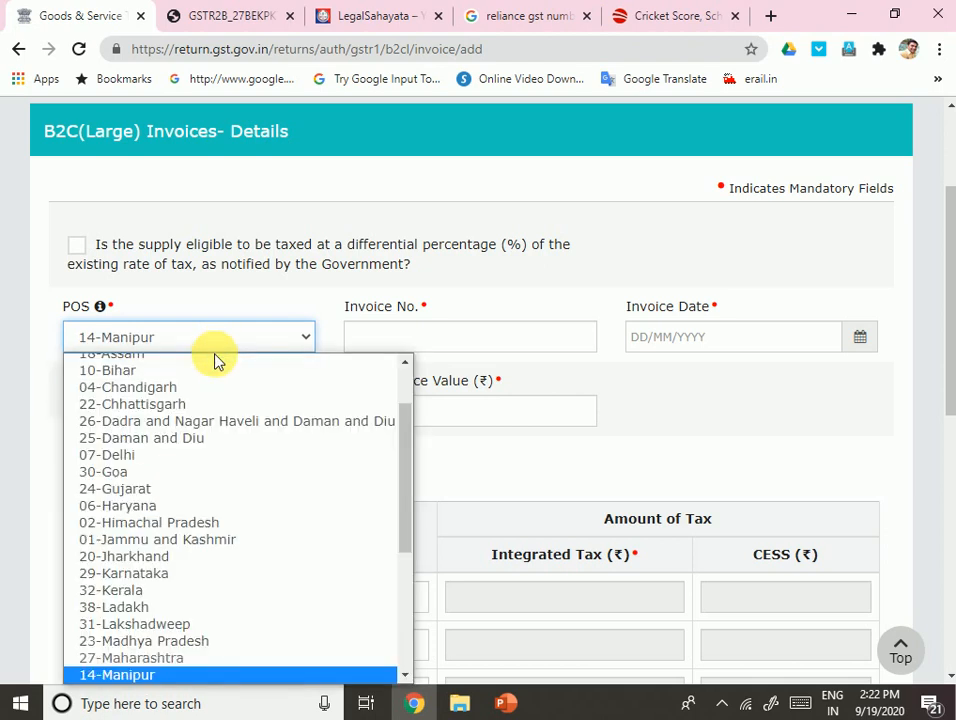
{"action": "left_click_drag", "start_coordinate": [401, 497], "coordinate": [386, 580]}
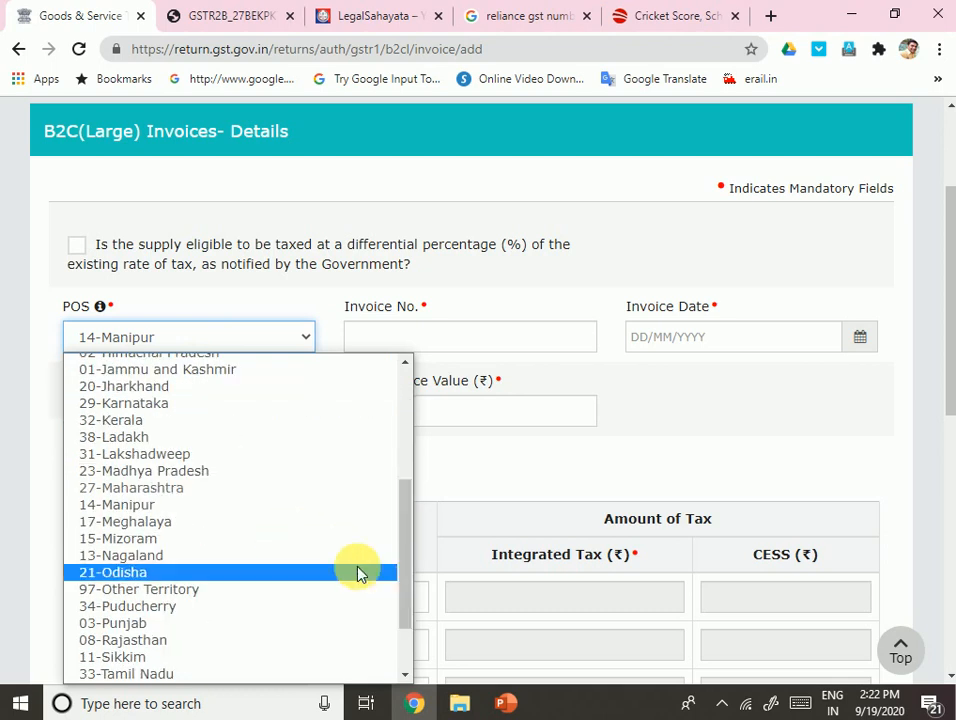
{"action": "left_click", "coordinate": [149, 505]}
{"action": "left_click", "coordinate": [224, 350]}
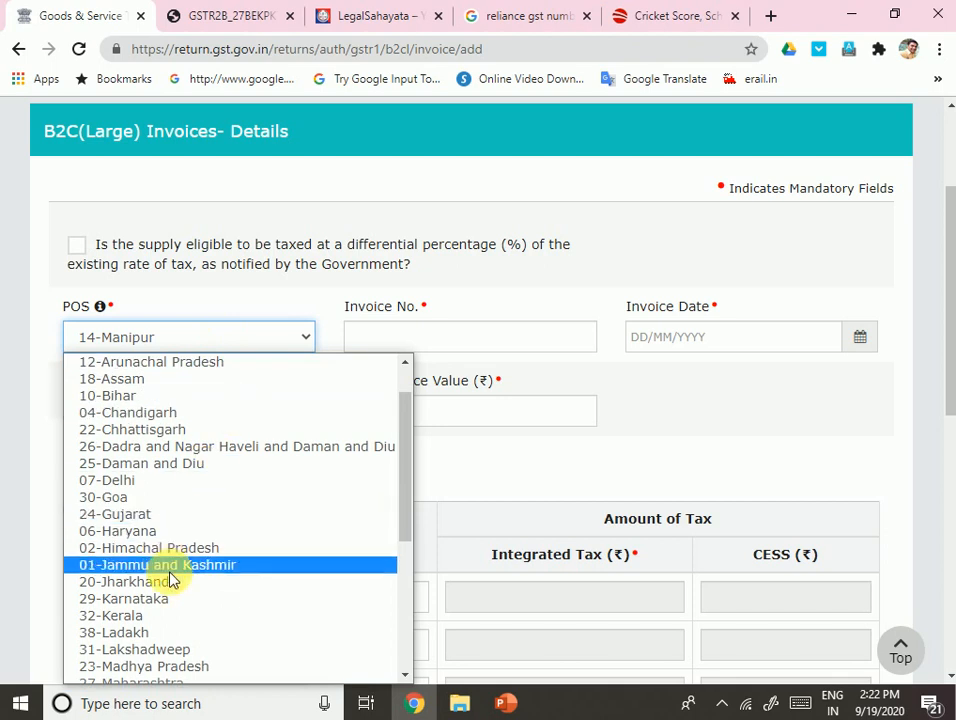
{"action": "left_click_drag", "start_coordinate": [401, 504], "coordinate": [388, 588]}
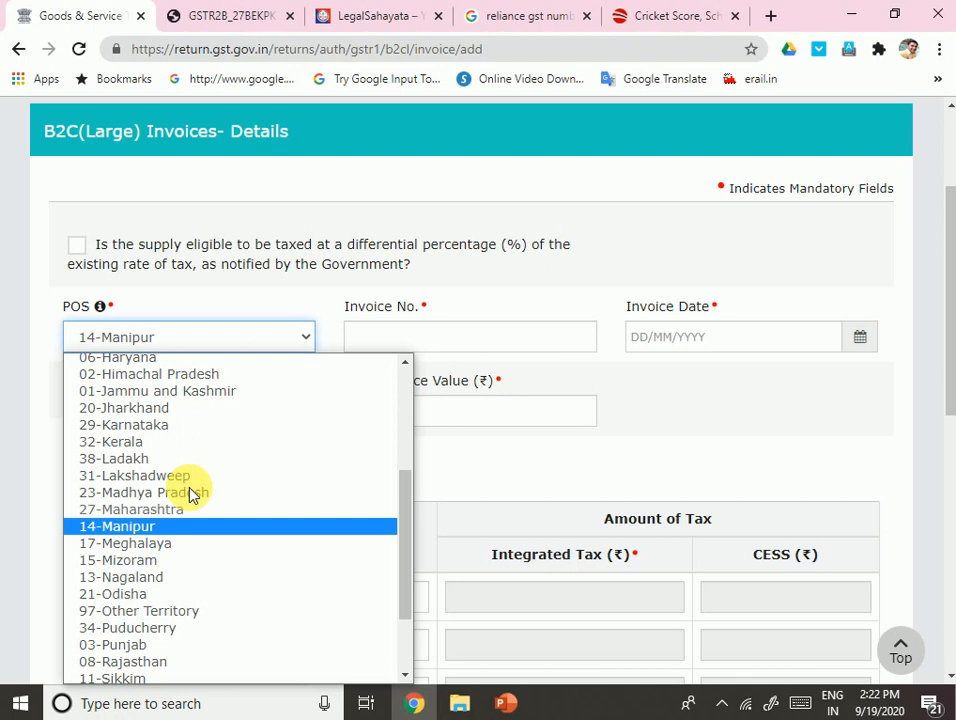
{"action": "key", "text": "Down"}
{"action": "key", "text": "Up"}
{"action": "key", "text": "Up"}
{"action": "key", "text": "Up"}
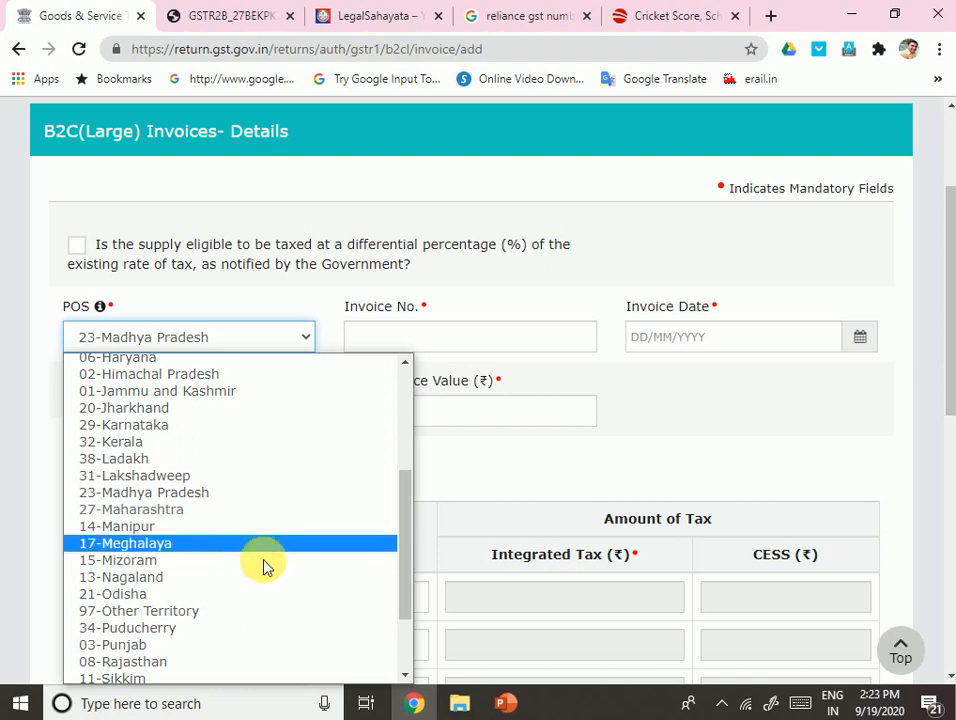
- Fill in the B2C (Large) invoice header with place of supply 19-West Bengal, invoice number 1 and date 19/09/2020
{"action": "scroll", "coordinate": [265, 567], "scroll_direction": "down", "scroll_amount": 2}
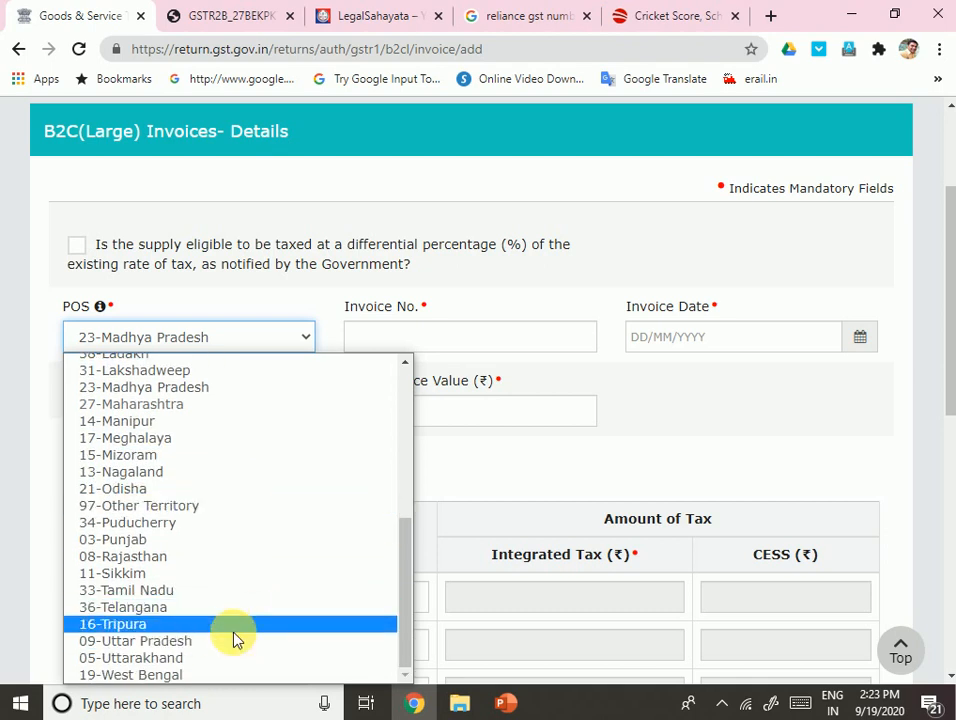
{"action": "left_click", "coordinate": [197, 675]}
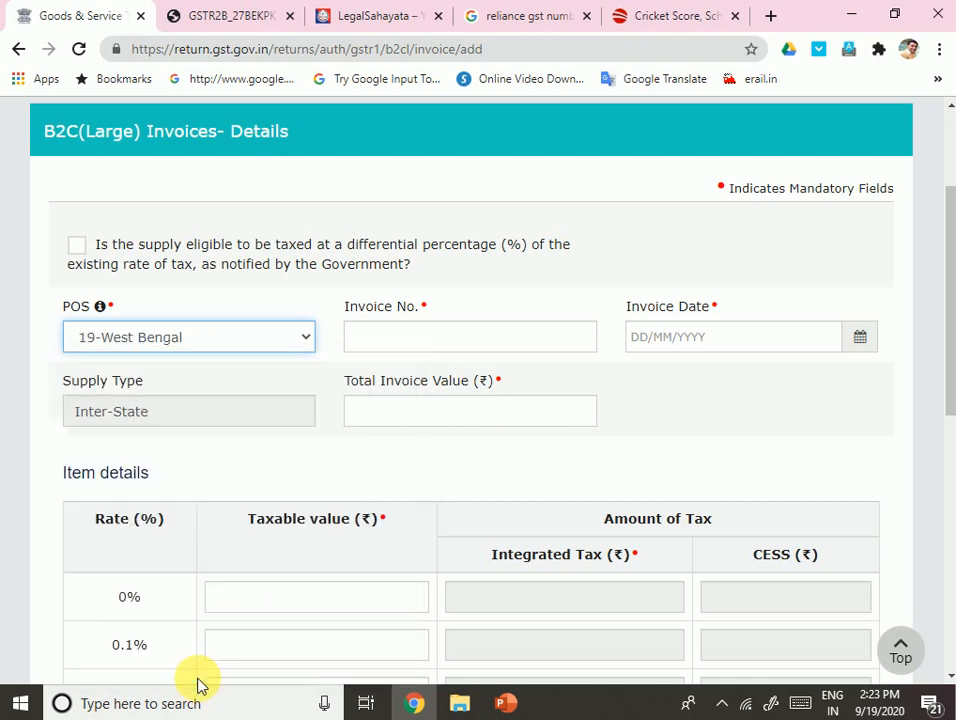
{"action": "left_click", "coordinate": [437, 343]}
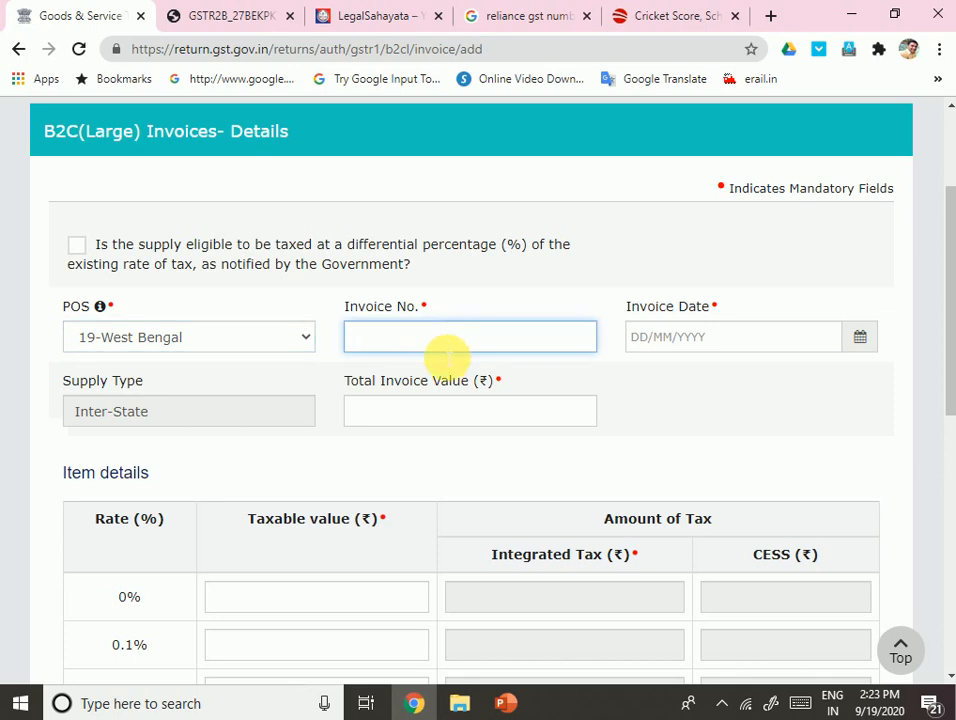
{"action": "type", "text": "1"}
{"action": "key", "text": "Tab"}
{"action": "key", "text": "Tab"}
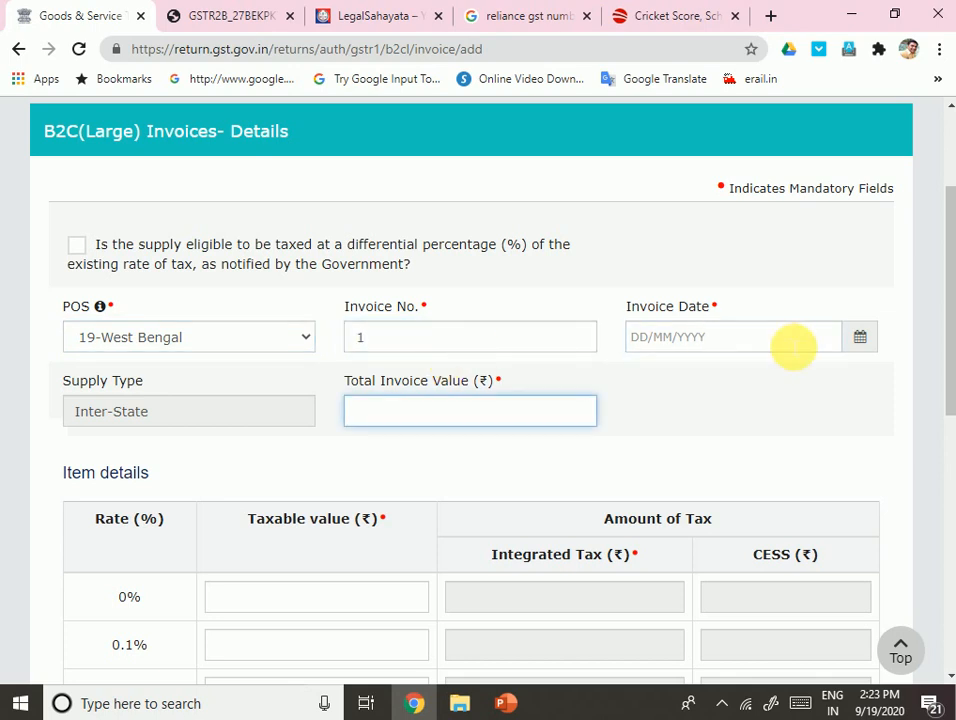
{"action": "left_click", "coordinate": [860, 340]}
{"action": "left_click", "coordinate": [579, 440]}
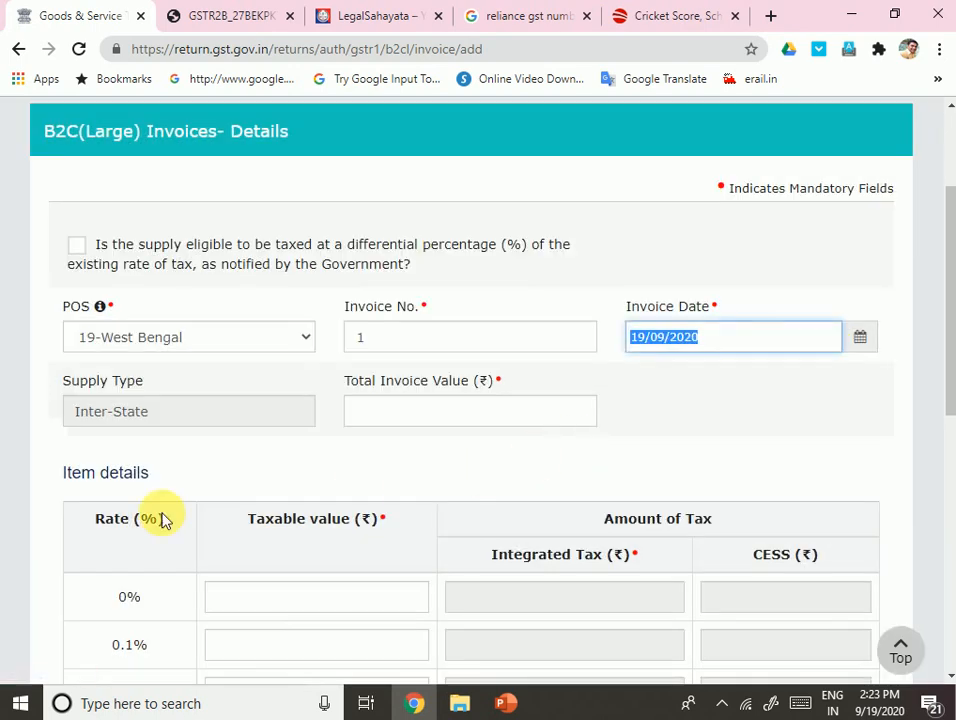
- Enter 1,00,000 as the total invoice value and look over the item details
{"action": "left_click", "coordinate": [386, 416]}
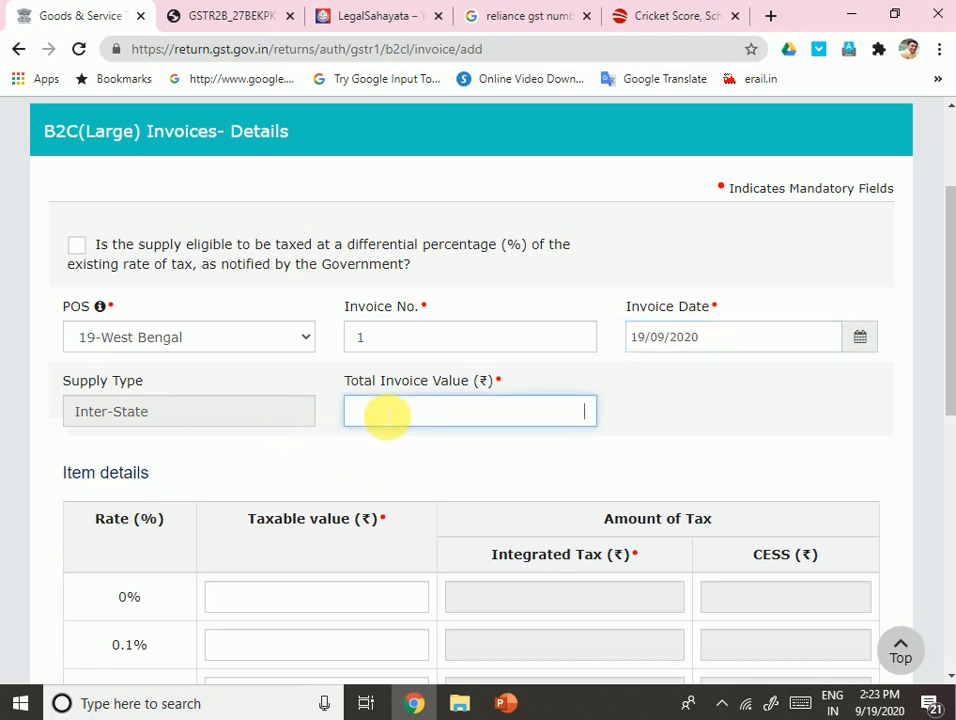
{"action": "key", "text": "Tab"}
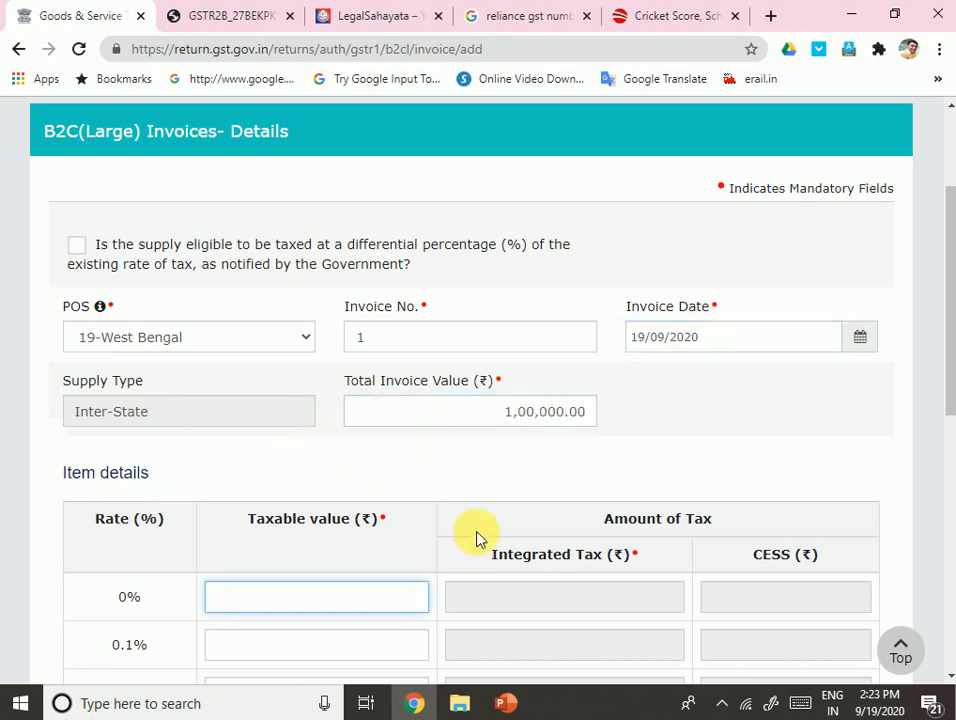
{"action": "left_click", "coordinate": [474, 461]}
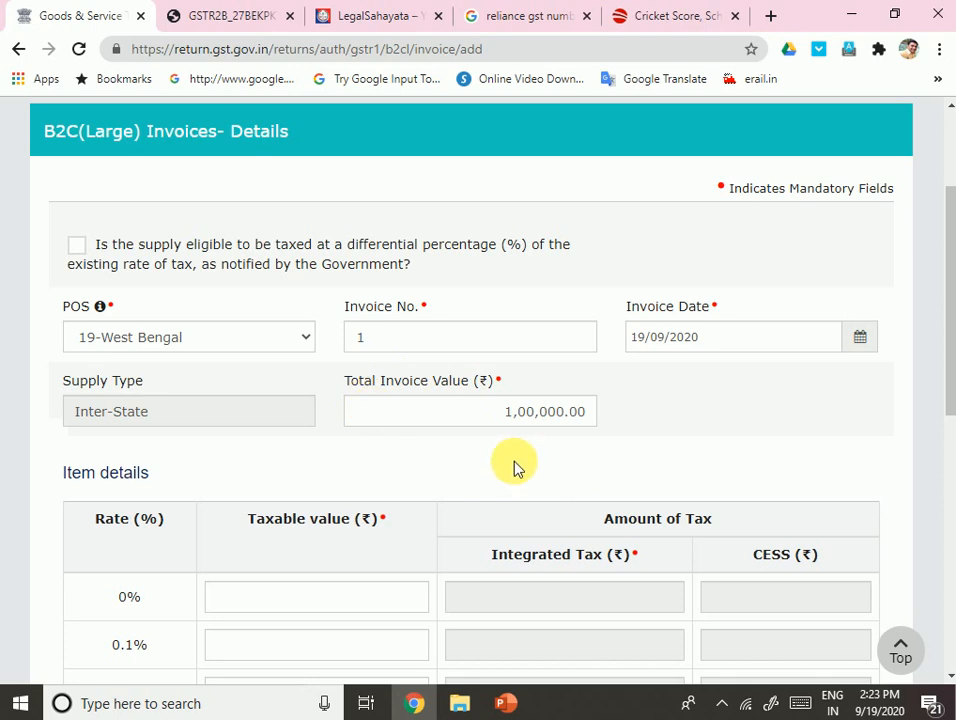
{"action": "scroll", "coordinate": [565, 489], "scroll_direction": "down", "scroll_amount": 3}
{"action": "scroll", "coordinate": [565, 489], "scroll_direction": "up", "scroll_amount": 3}
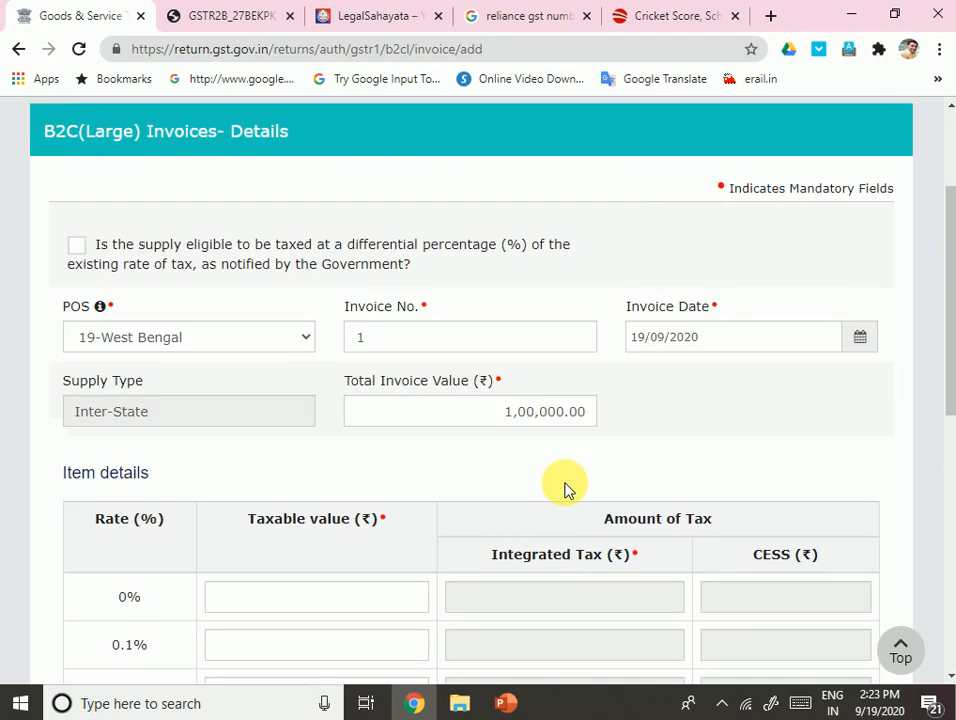
- Replace the total invoice value of the West Bengal invoice with 10,00,000
{"action": "left_click_drag", "start_coordinate": [505, 411], "coordinate": [623, 458]}
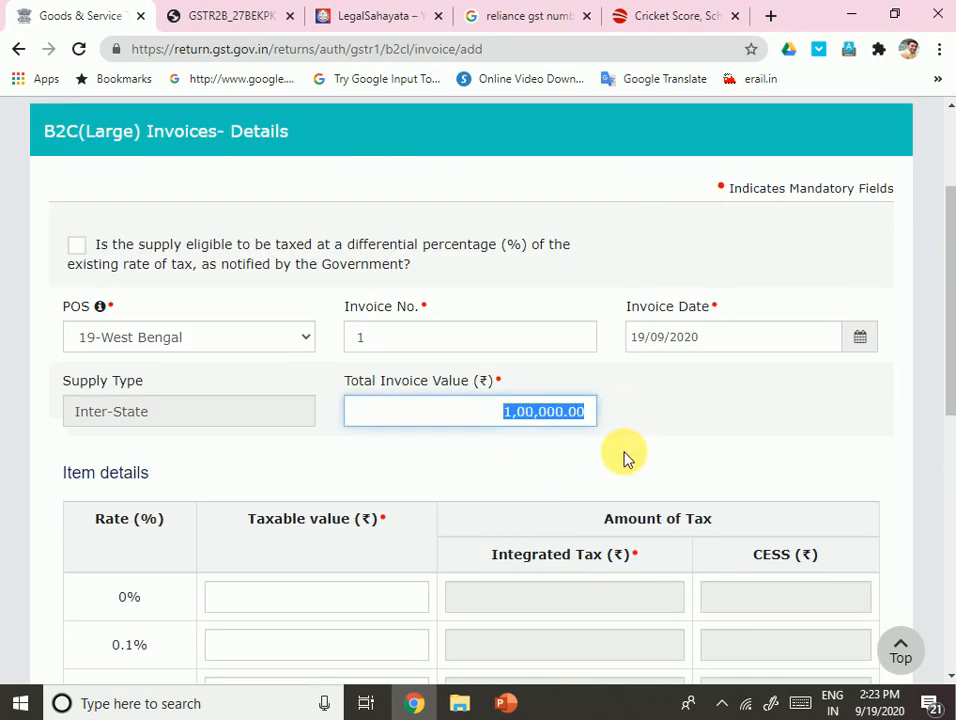
{"action": "scroll", "coordinate": [623, 458], "scroll_direction": "down", "scroll_amount": 5}
{"action": "scroll", "coordinate": [620, 455], "scroll_direction": "up", "scroll_amount": 7}
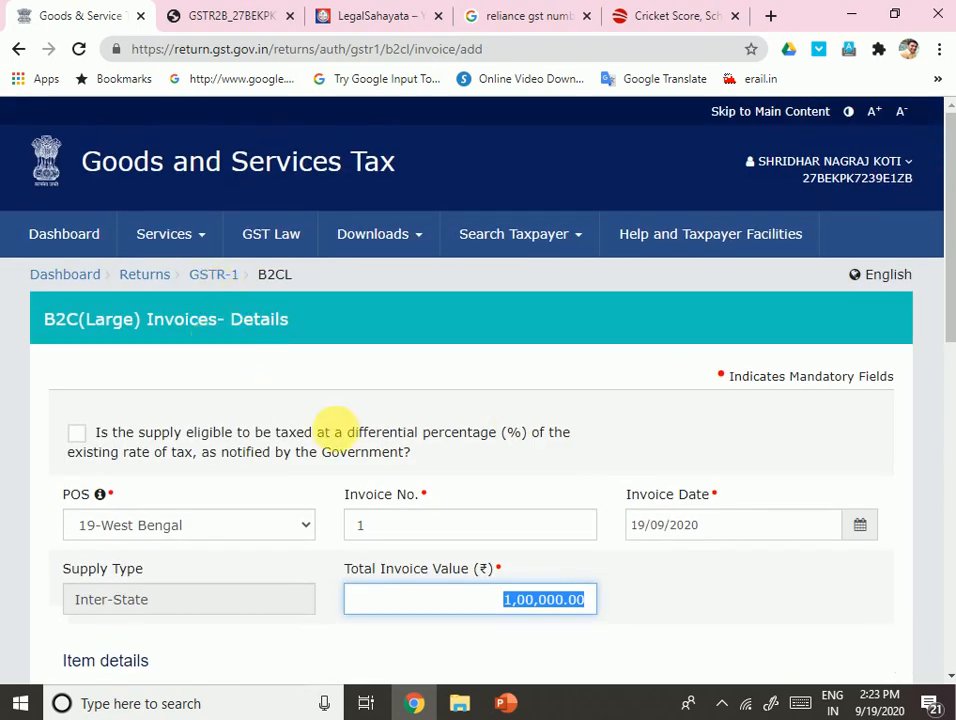
{"action": "scroll", "coordinate": [337, 430], "scroll_direction": "down", "scroll_amount": 2}
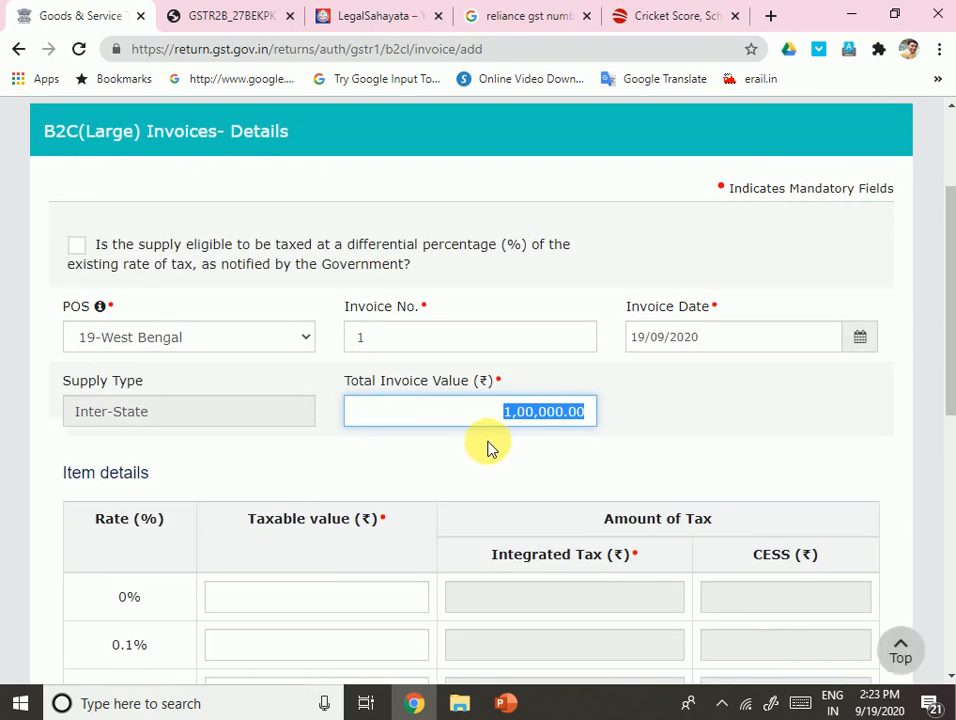
{"action": "key", "text": "BackSpace"}
{"action": "scroll", "coordinate": [487, 449], "scroll_direction": "down", "scroll_amount": 1}
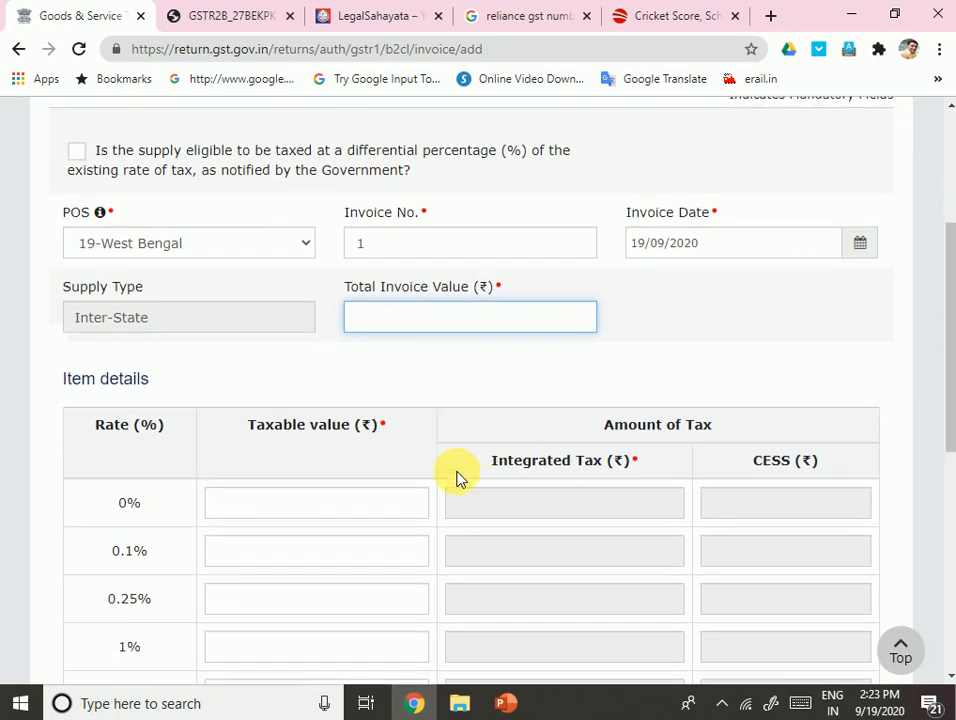
{"action": "scroll", "coordinate": [420, 490], "scroll_direction": "down", "scroll_amount": 1}
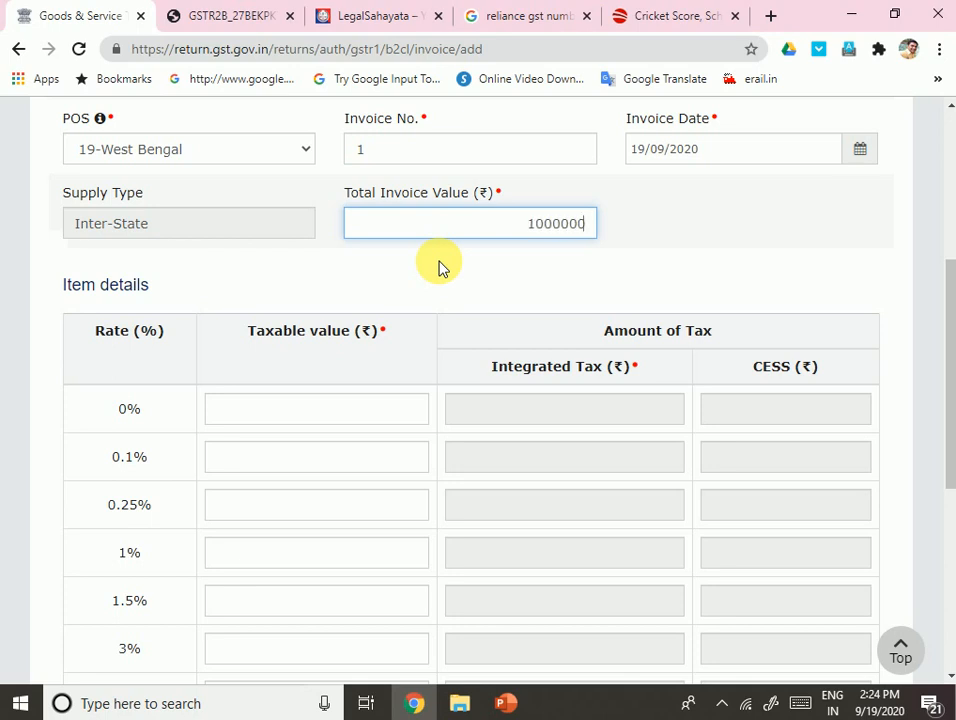
{"action": "key", "text": "Tab"}
- Enter 1,80,000 as the taxable value in the 18% row of the West Bengal invoice's item details
{"action": "scroll", "coordinate": [442, 412], "scroll_direction": "down", "scroll_amount": 2}
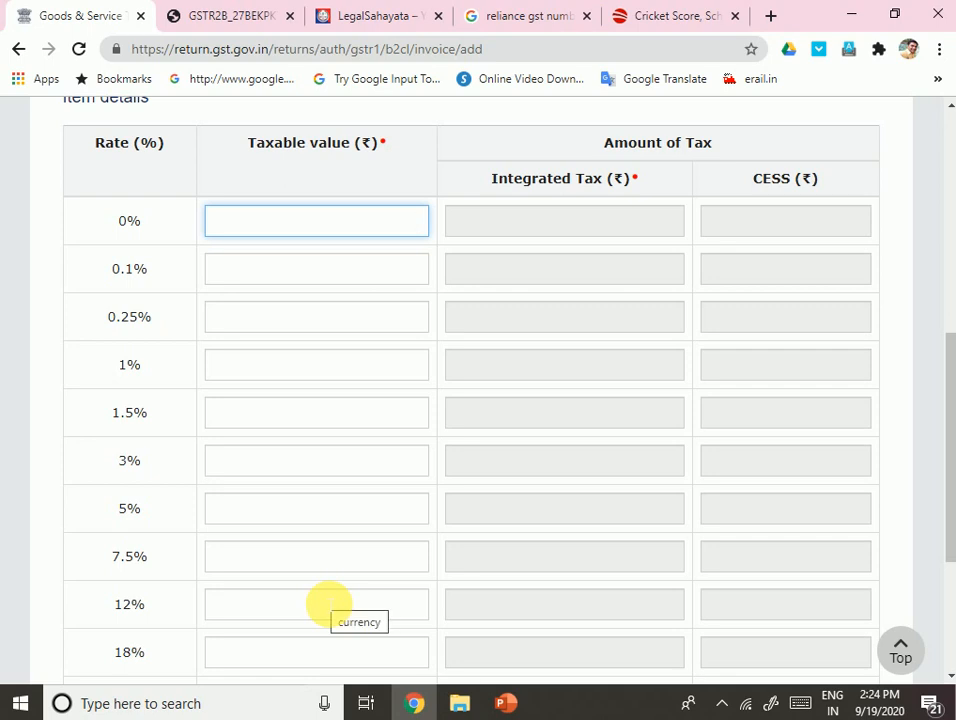
{"action": "scroll", "coordinate": [358, 572], "scroll_direction": "up", "scroll_amount": 3}
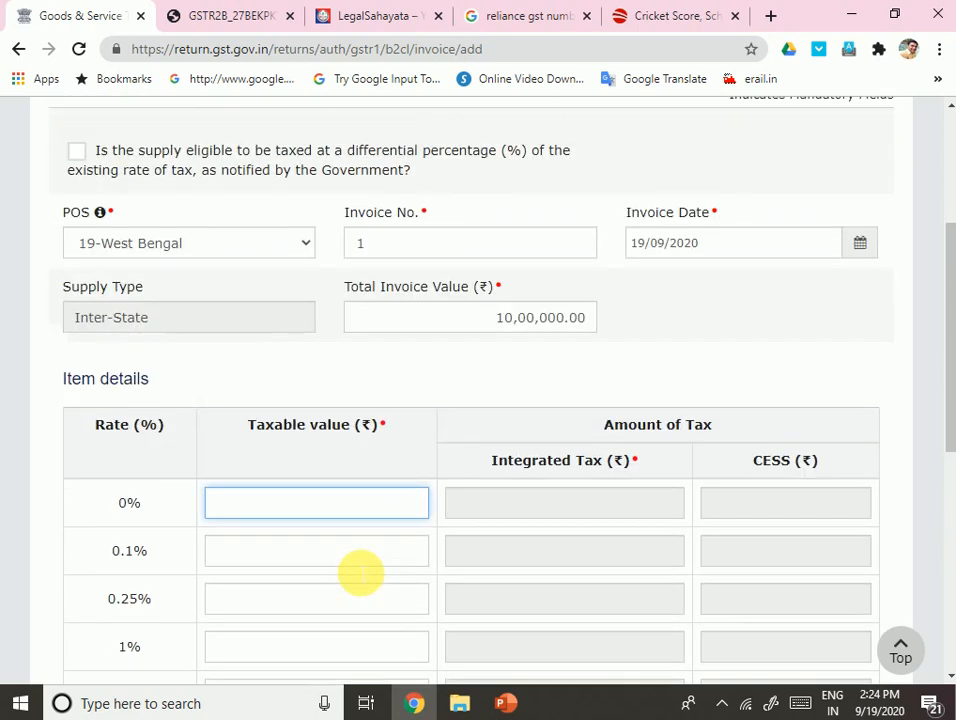
{"action": "scroll", "coordinate": [360, 573], "scroll_direction": "down", "scroll_amount": 3}
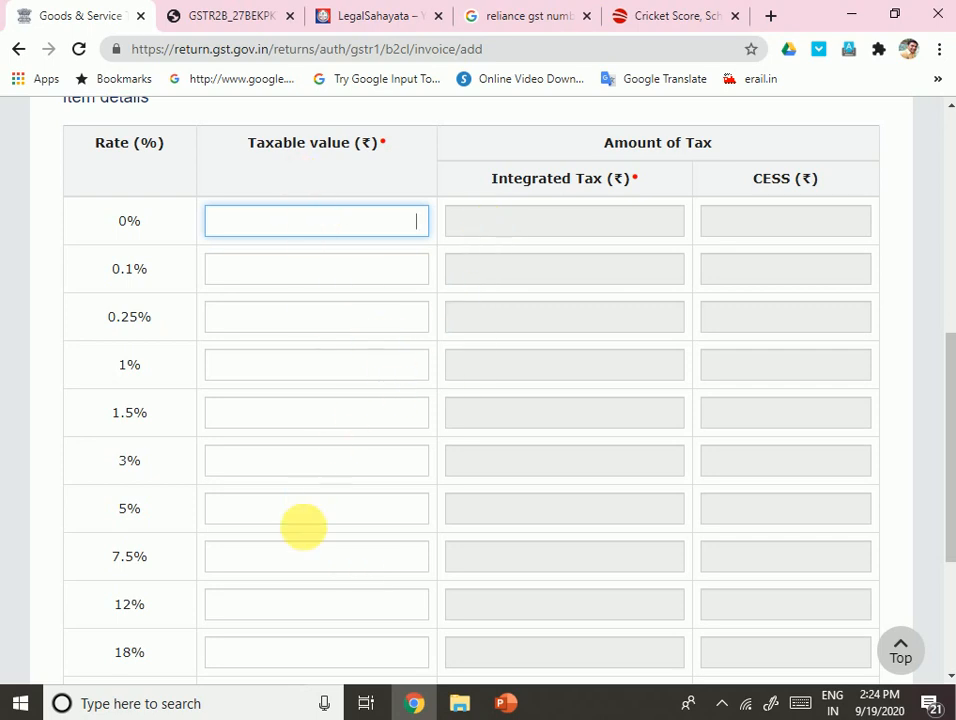
{"action": "scroll", "coordinate": [288, 615], "scroll_direction": "down", "scroll_amount": 1}
{"action": "left_click", "coordinate": [292, 563]}
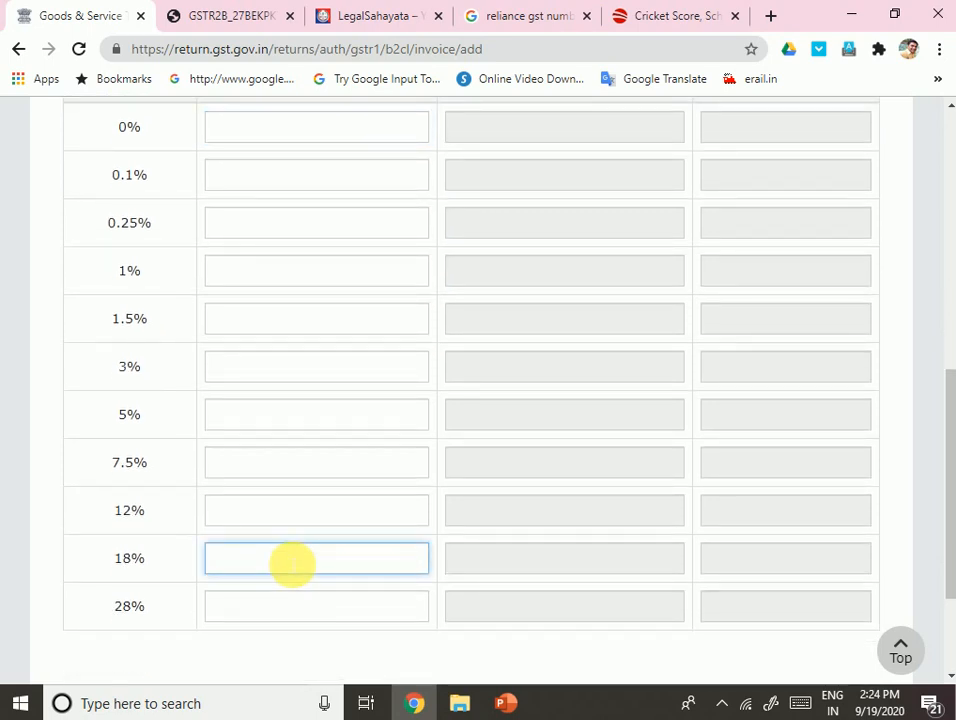
{"action": "type", "text": "1,80,000"}
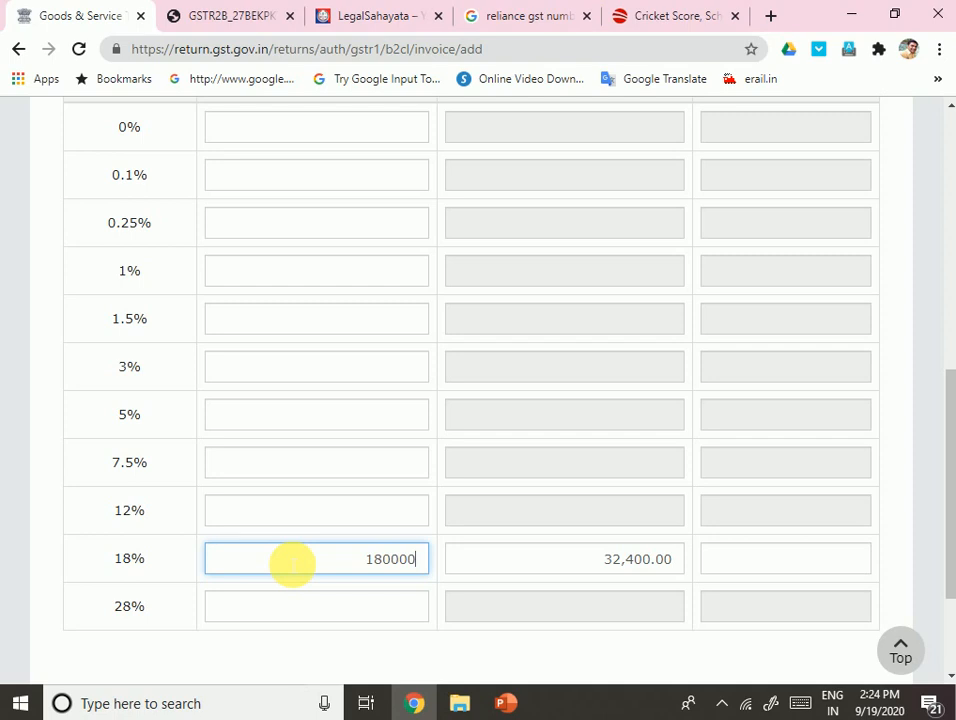
{"action": "left_click", "coordinate": [632, 613]}
{"action": "scroll", "coordinate": [470, 572], "scroll_direction": "up", "scroll_amount": 4}
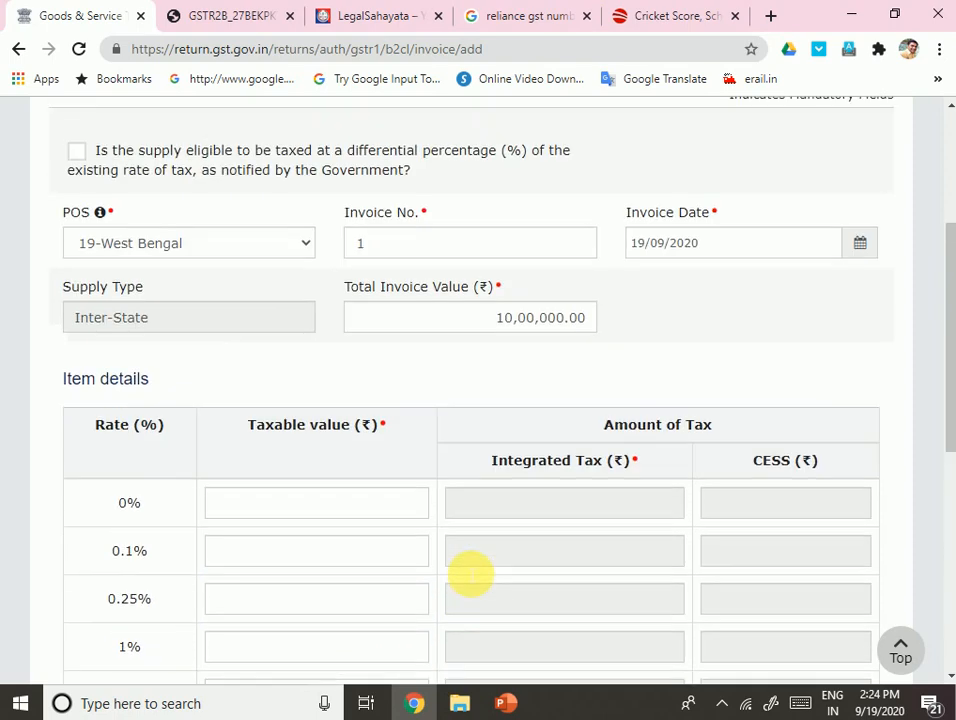
- Replace the taxable value in the 18% row with 10,00,000
{"action": "scroll", "coordinate": [440, 620], "scroll_direction": "down", "scroll_amount": 4}
{"action": "left_click_drag", "start_coordinate": [338, 563], "coordinate": [424, 563]}
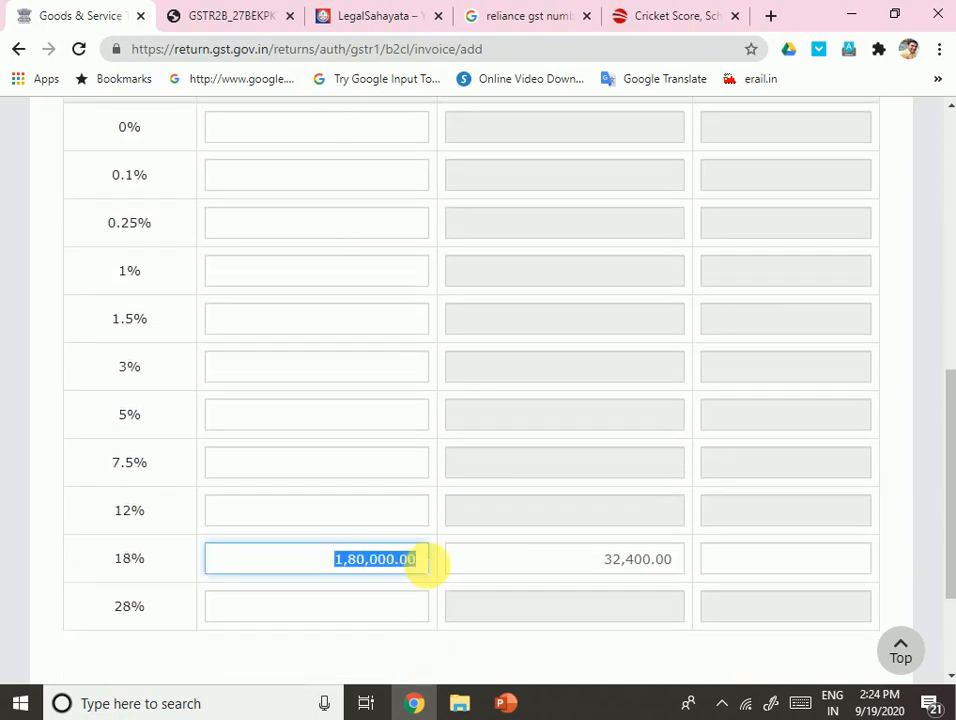
{"action": "type", "text": "1"}
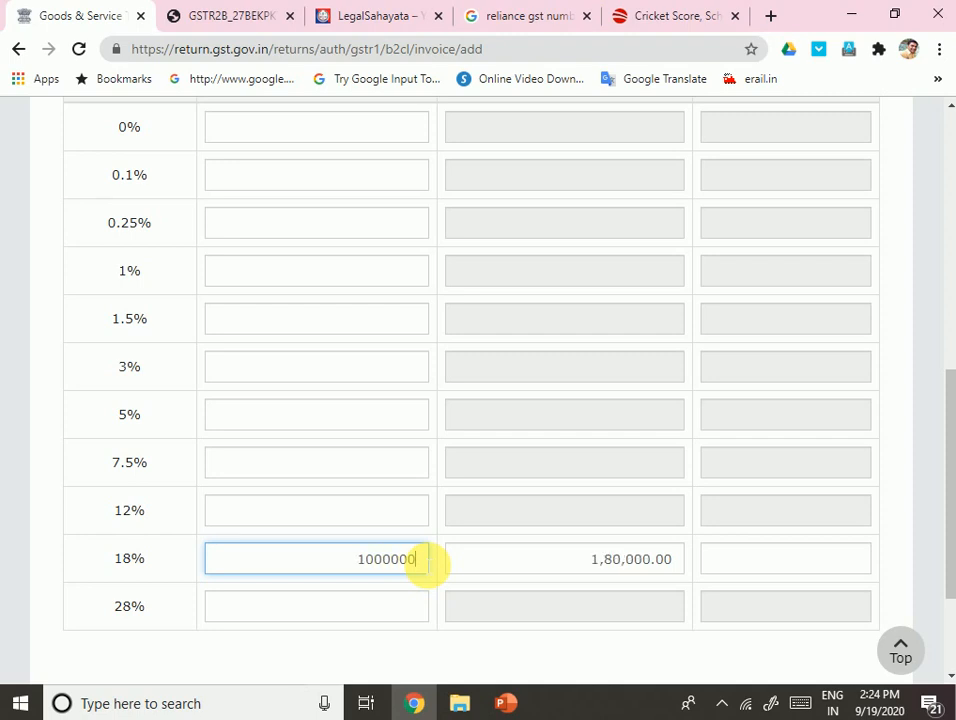
{"action": "left_click", "coordinate": [551, 575]}
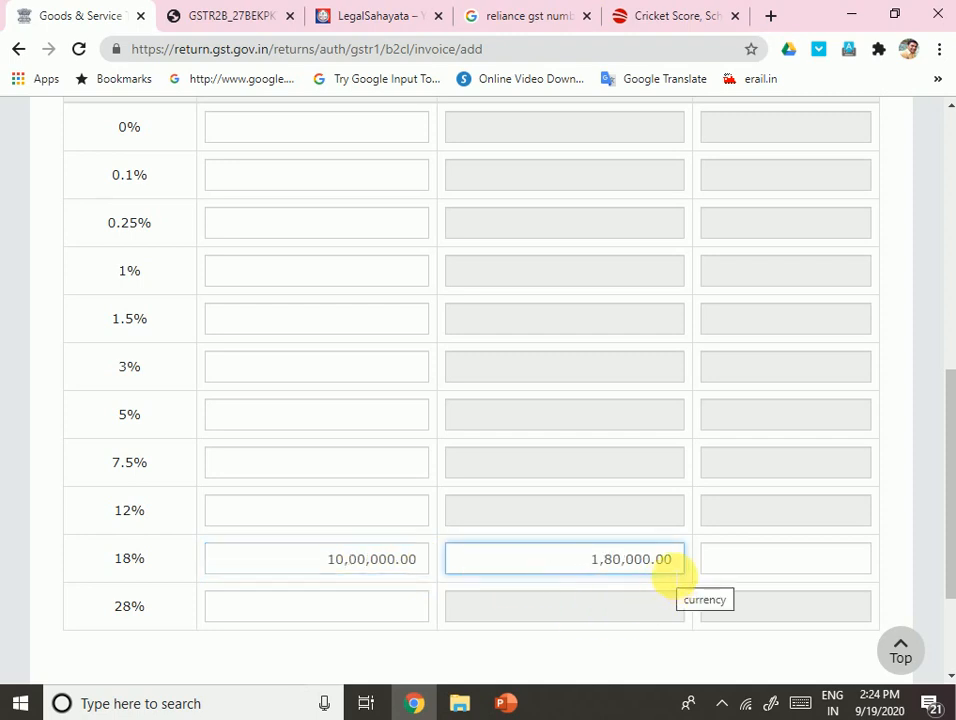
- Set the total invoice value to 11,80,000 and check it against the taxable value and integrated tax in the 18% row
{"action": "scroll", "coordinate": [604, 589], "scroll_direction": "up", "scroll_amount": 1}
{"action": "scroll", "coordinate": [203, 523], "scroll_direction": "down", "scroll_amount": 2}
{"action": "left_click_drag", "start_coordinate": [325, 466], "coordinate": [390, 466]}
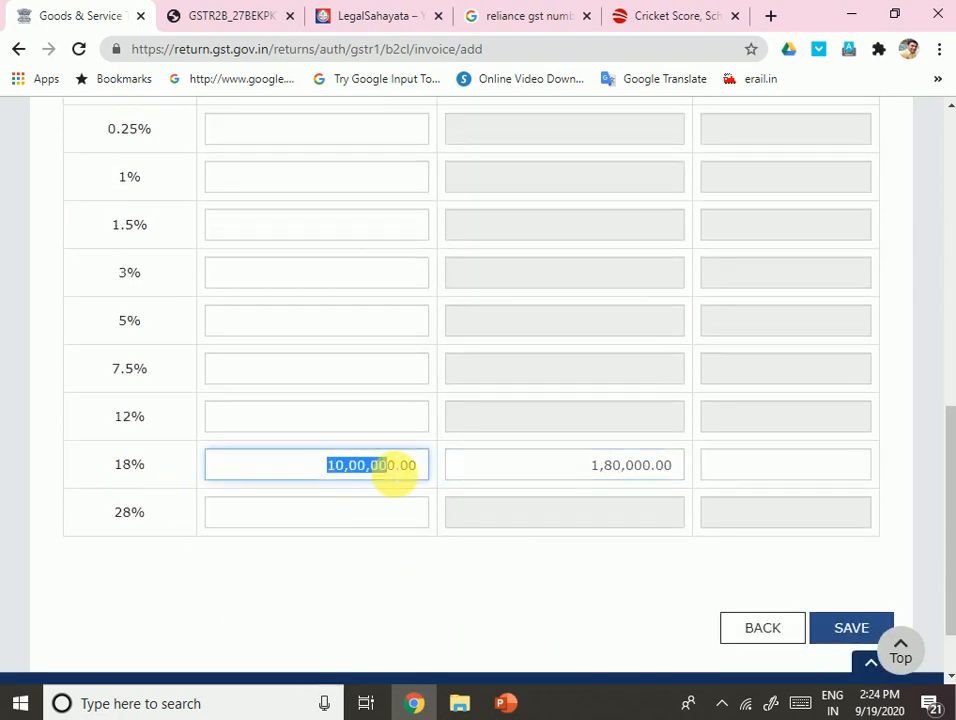
{"action": "key", "text": "Tab"}
{"action": "scroll", "coordinate": [721, 405], "scroll_direction": "up", "scroll_amount": 4}
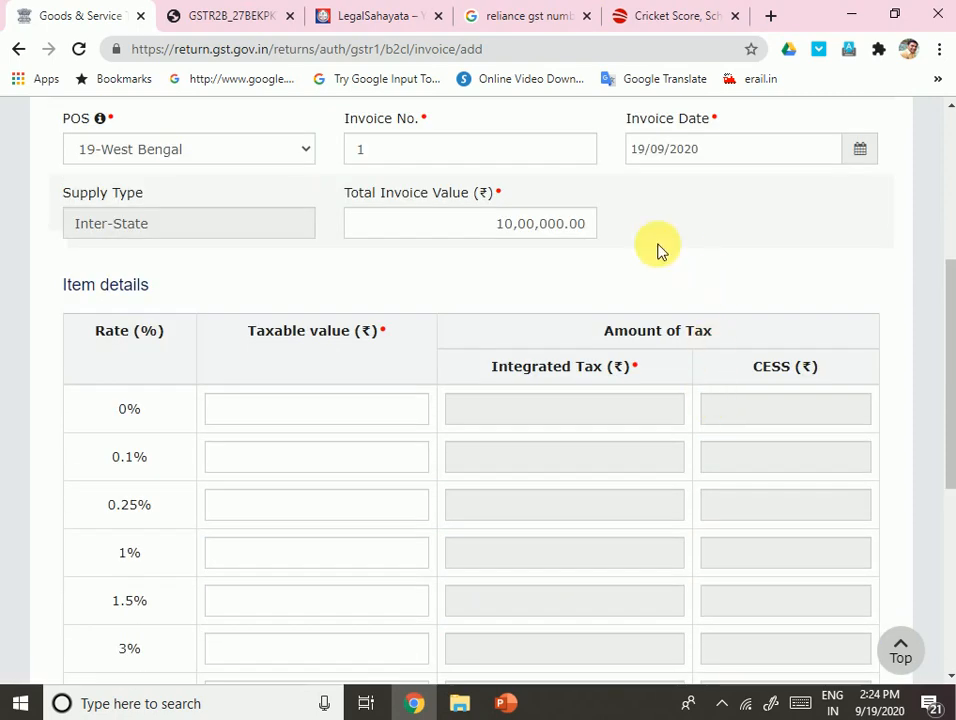
{"action": "left_click_drag", "start_coordinate": [465, 222], "coordinate": [674, 237]}
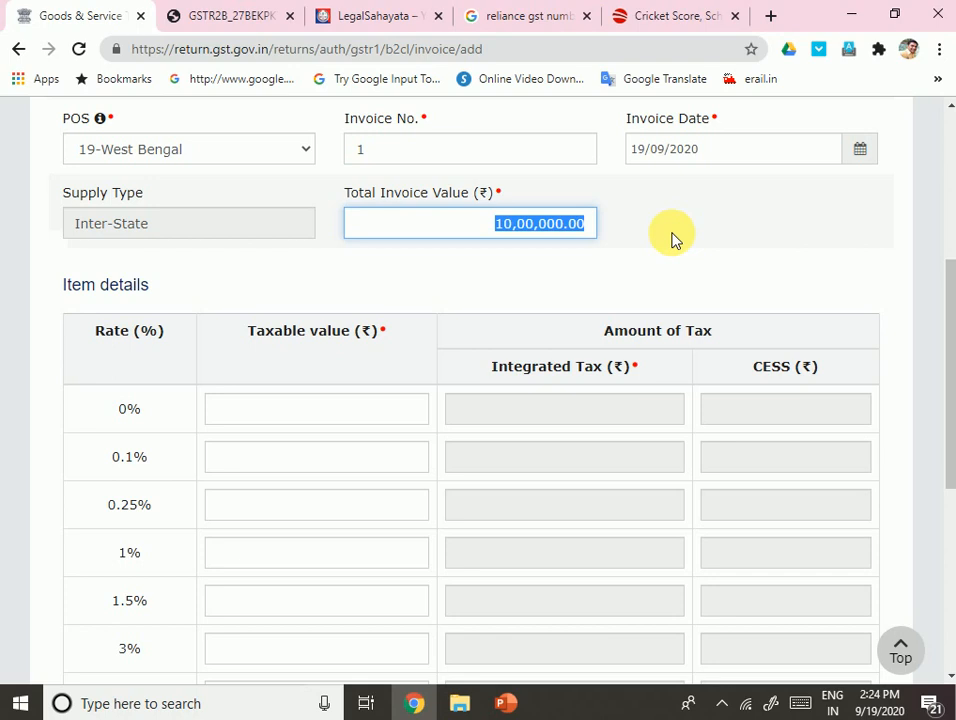
{"action": "type", "text": "1180000"}
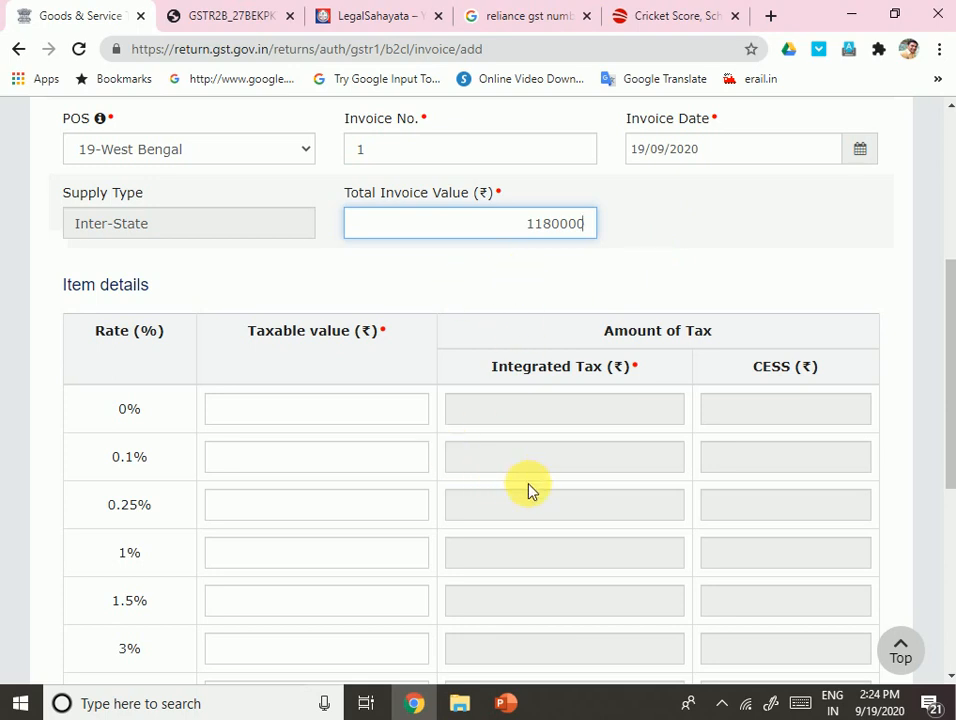
{"action": "left_click", "coordinate": [589, 605]}
{"action": "scroll", "coordinate": [584, 598], "scroll_direction": "down", "scroll_amount": 3}
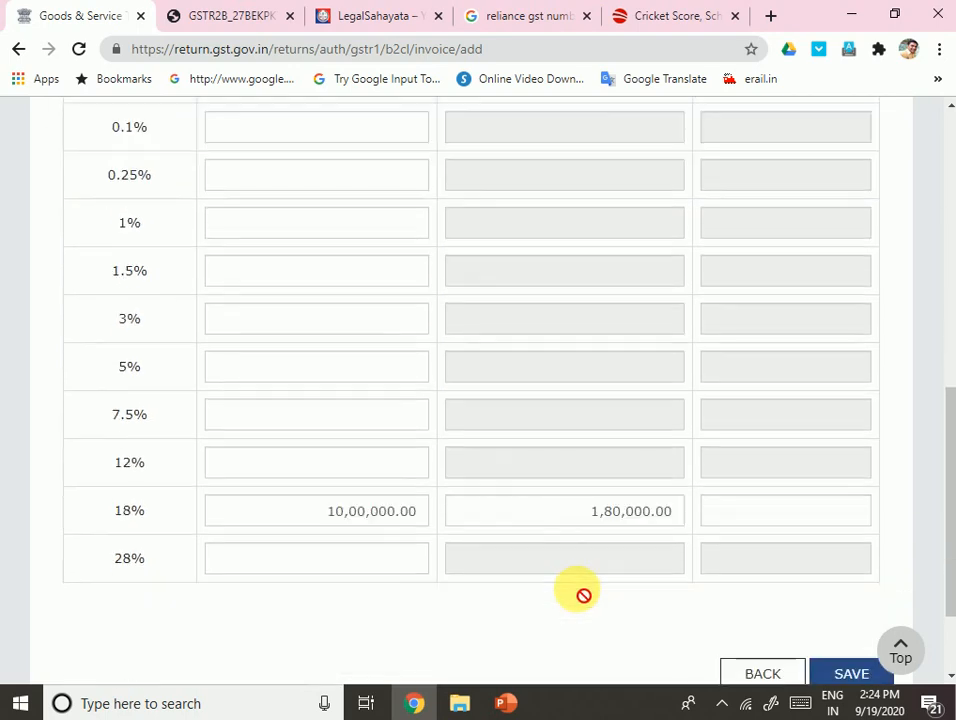
{"action": "scroll", "coordinate": [578, 597], "scroll_direction": "down", "scroll_amount": 1}
{"action": "scroll", "coordinate": [578, 597], "scroll_direction": "up", "scroll_amount": 5}
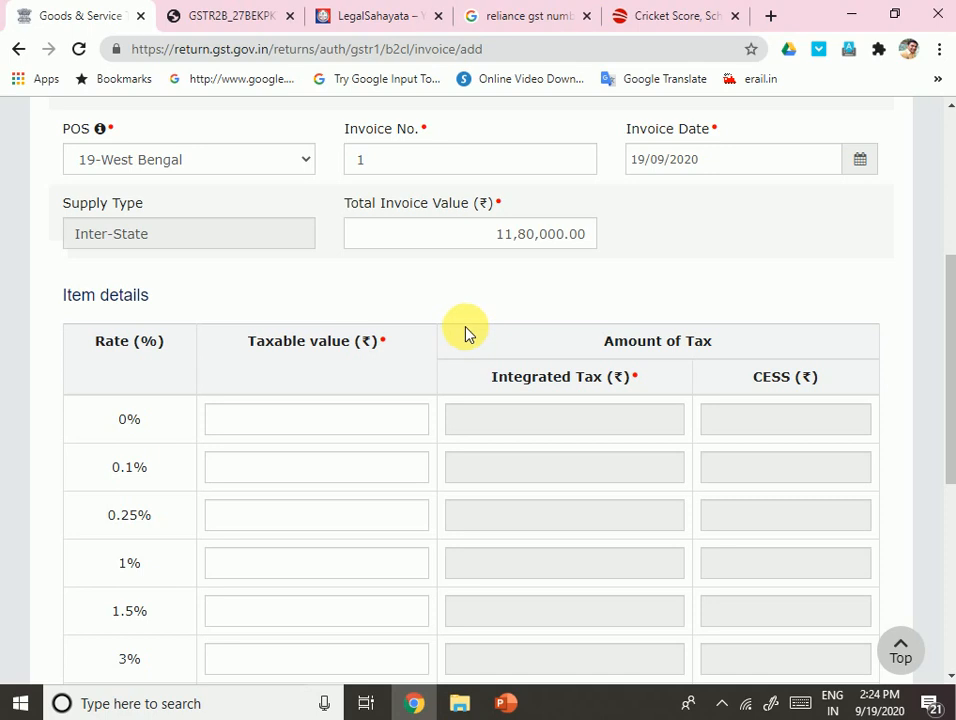
{"action": "scroll", "coordinate": [474, 327], "scroll_direction": "down", "scroll_amount": 5}
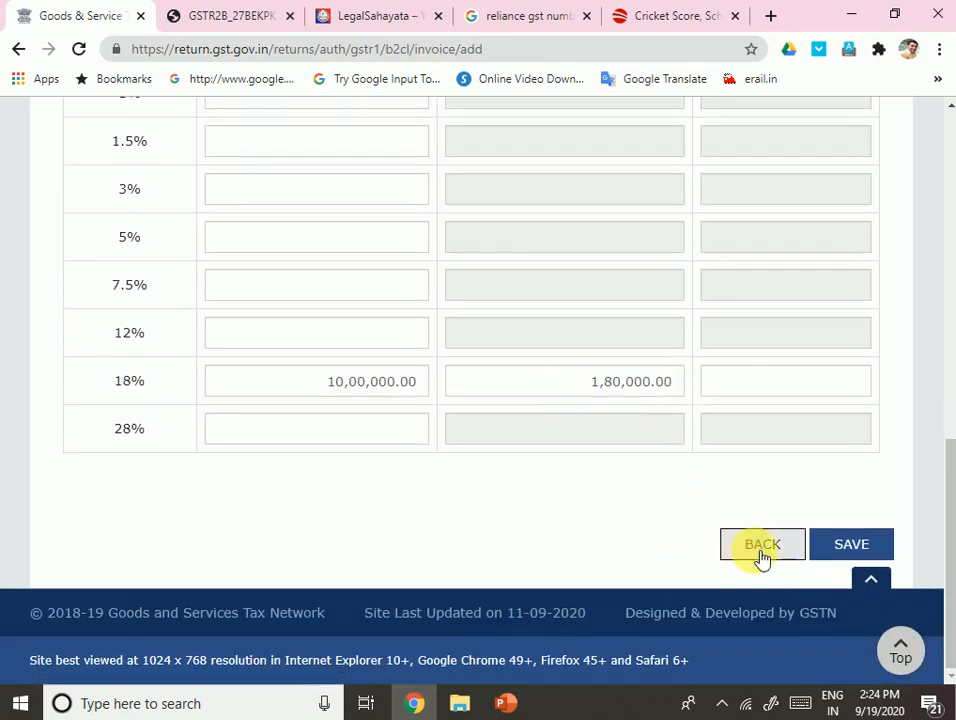
- Leave the B2C (Large) invoice without saving it and return to the GSTR-1 overview
{"action": "left_click", "coordinate": [762, 548]}
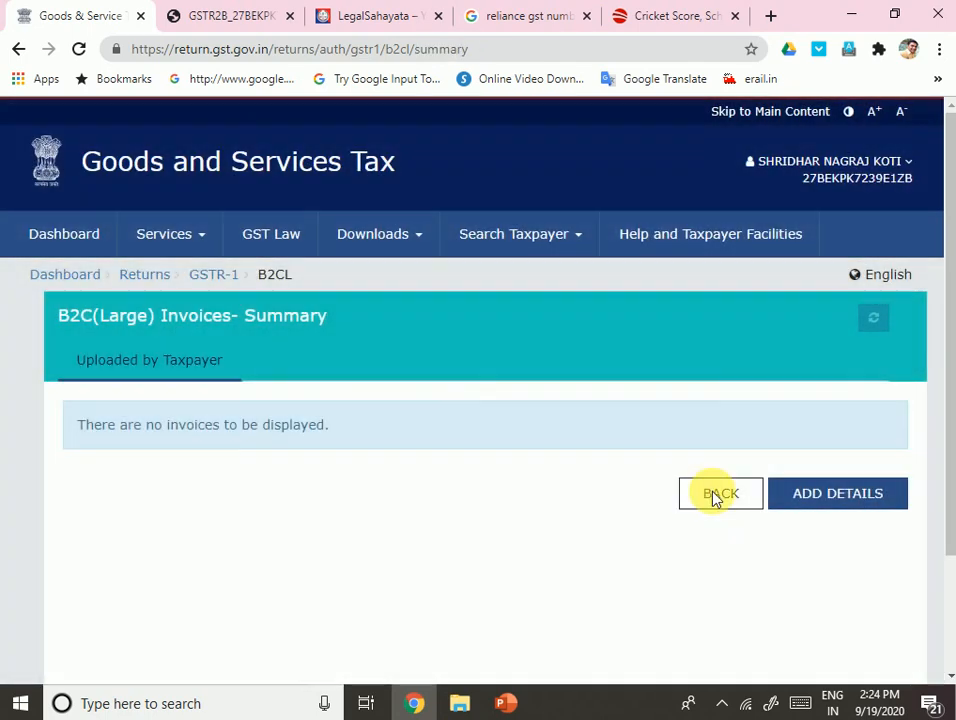
{"action": "left_click", "coordinate": [718, 494]}
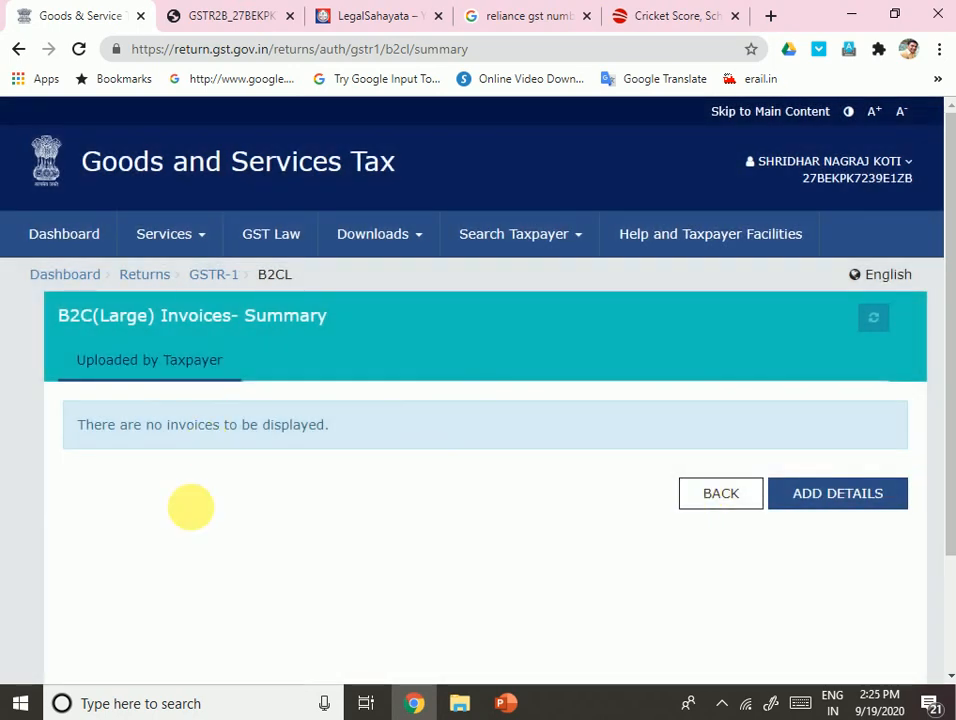
{"action": "left_click", "coordinate": [721, 500]}
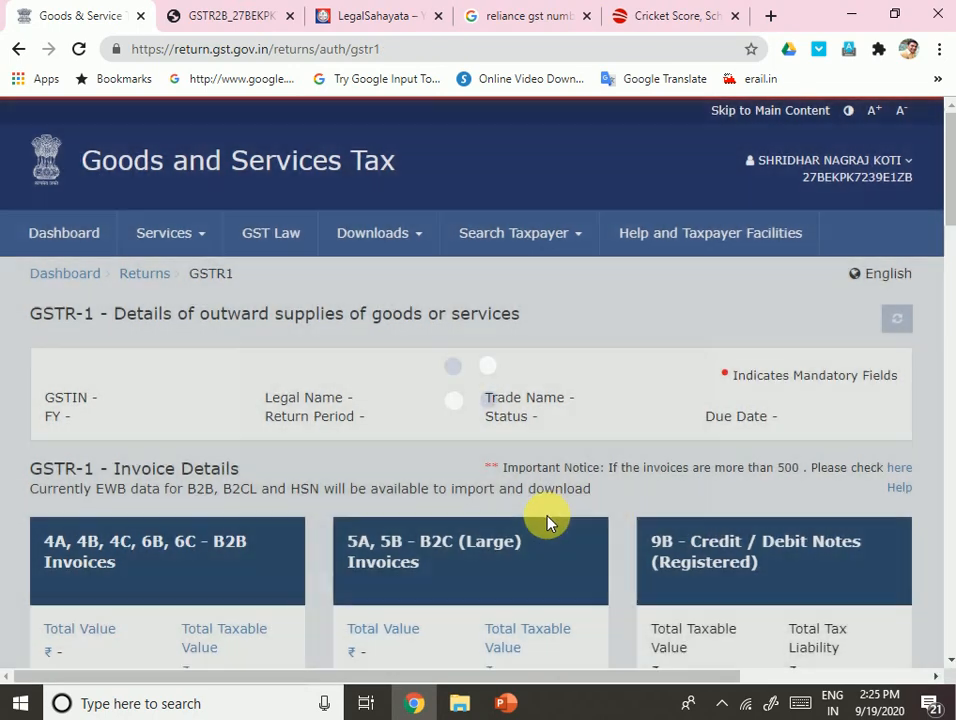
- Open 9B - Credit / Debit Notes (Registered) and examine its notes uploaded, modified and rejected by the receiver, returning to those uploaded by the taxpayer
{"action": "scroll", "coordinate": [547, 523], "scroll_direction": "down", "scroll_amount": 3}
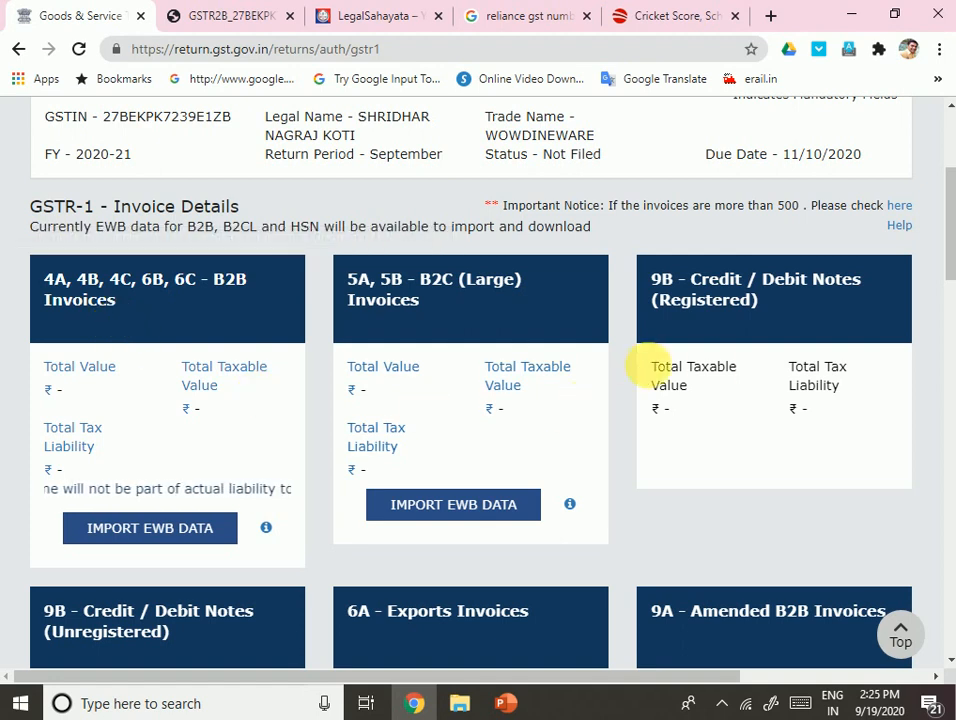
{"action": "scroll", "coordinate": [730, 418], "scroll_direction": "down", "scroll_amount": 1}
{"action": "scroll", "coordinate": [725, 416], "scroll_direction": "down", "scroll_amount": 4}
{"action": "scroll", "coordinate": [724, 390], "scroll_direction": "up", "scroll_amount": 5}
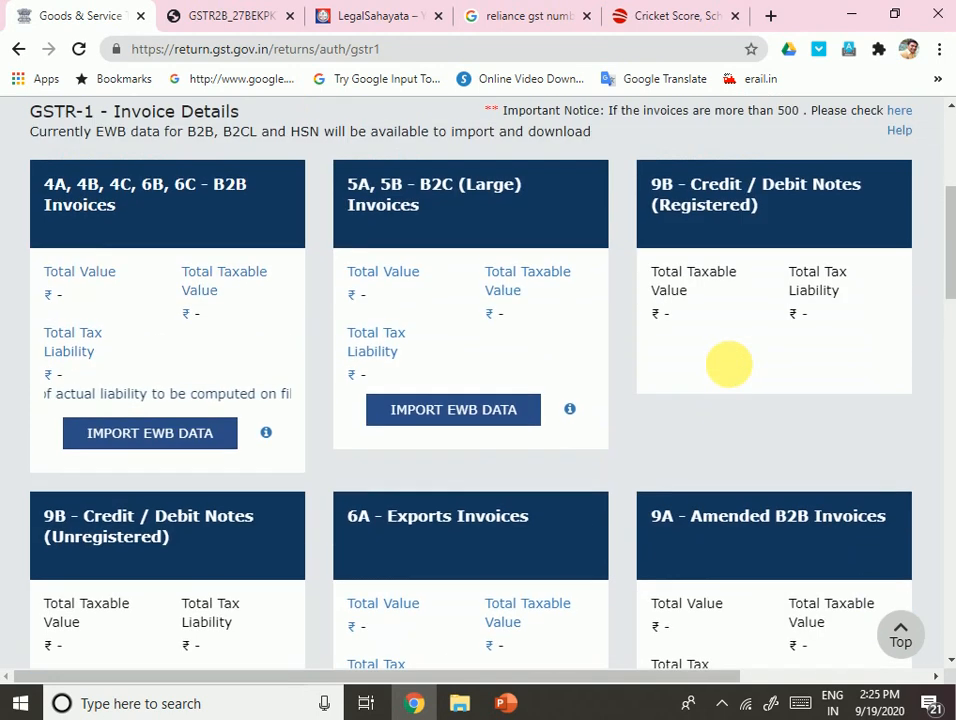
{"action": "left_click", "coordinate": [745, 360]}
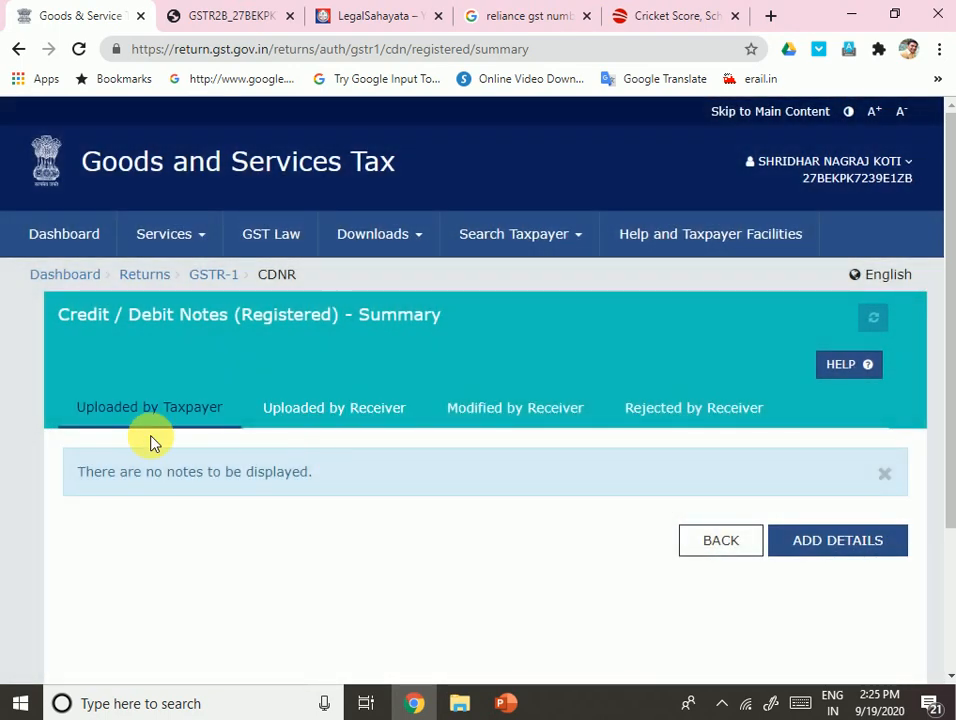
{"action": "left_click", "coordinate": [352, 416]}
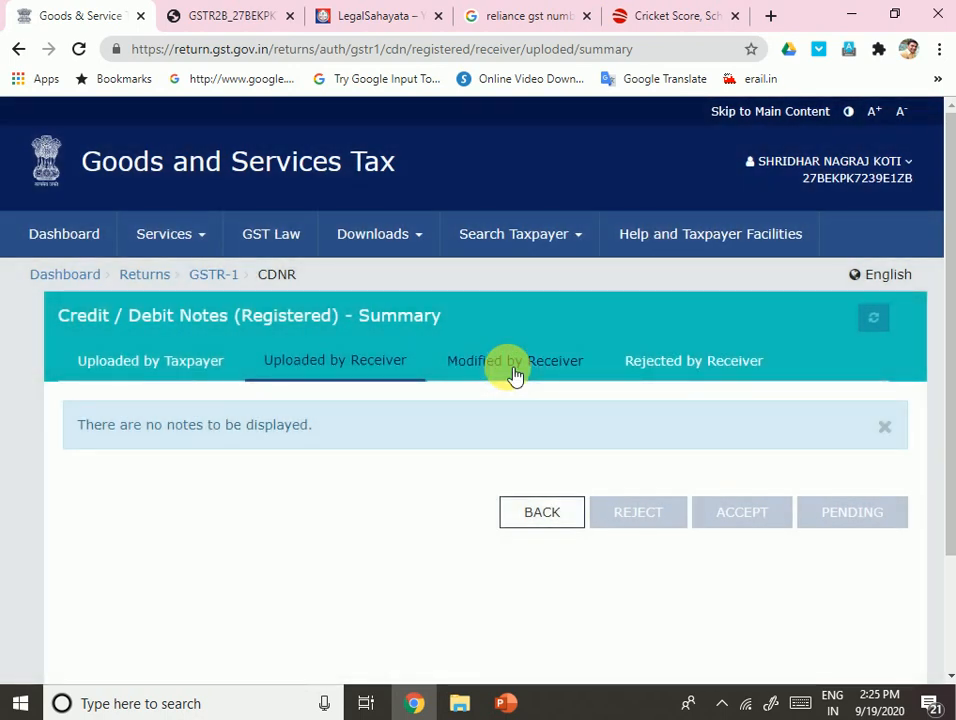
{"action": "left_click", "coordinate": [513, 368]}
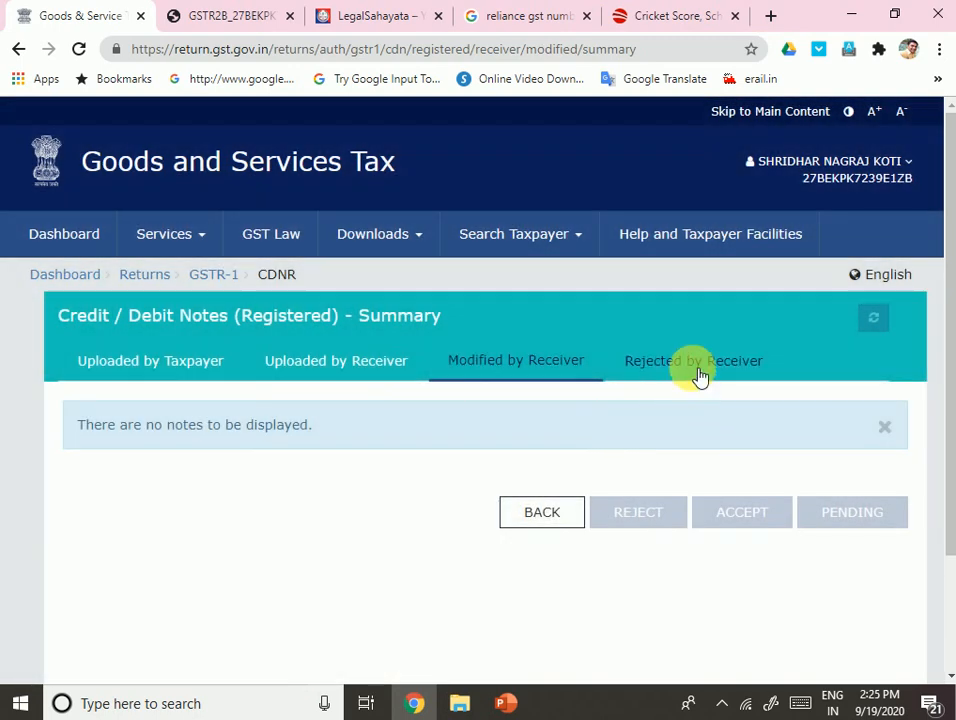
{"action": "left_click", "coordinate": [700, 375]}
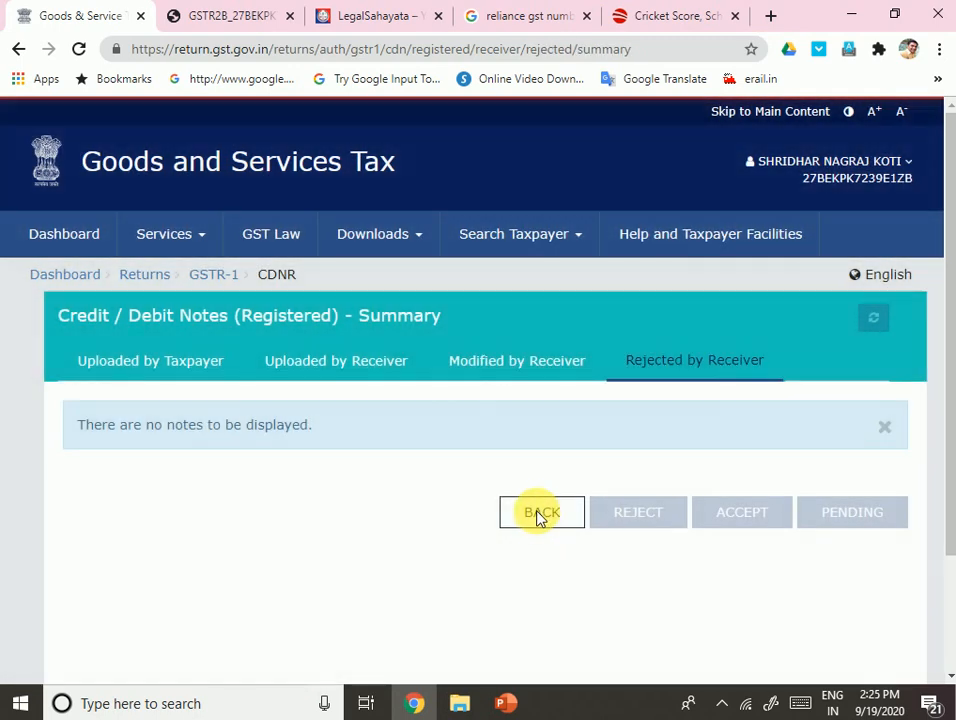
{"action": "left_click", "coordinate": [540, 515]}
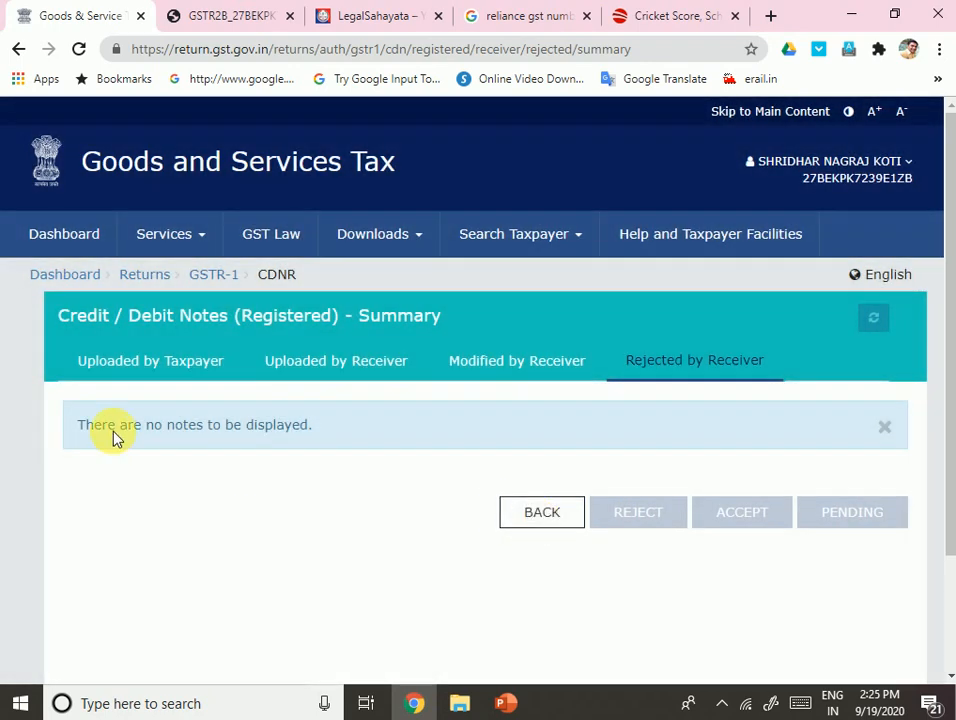
{"action": "left_click", "coordinate": [125, 375]}
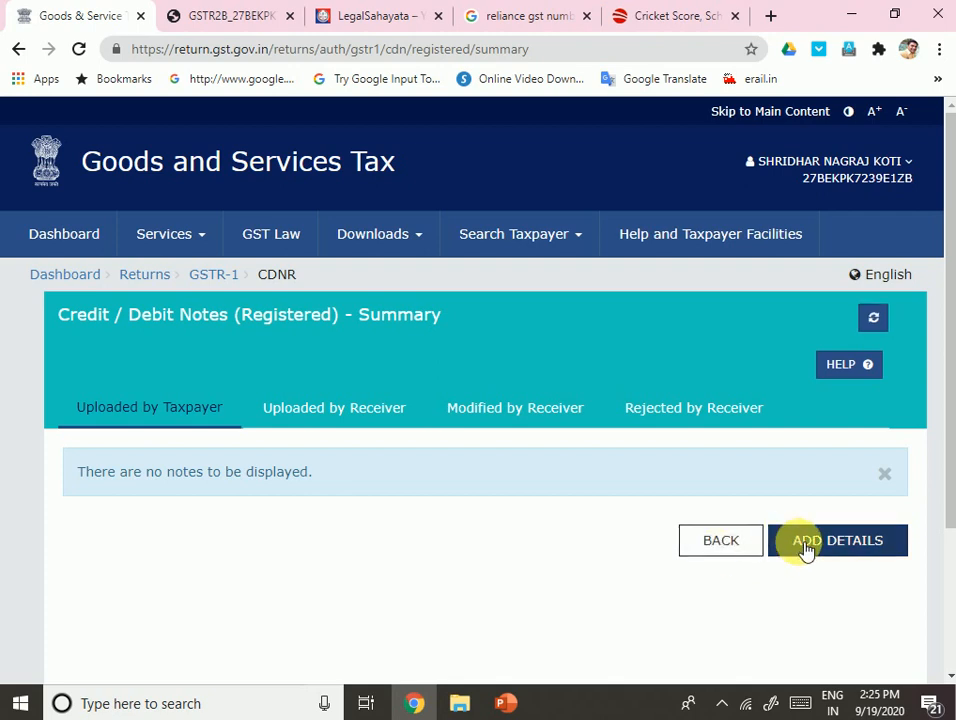
- Look over the blank form for adding a registered credit/debit note, then return to the GSTR-1 overview without saving
{"action": "left_click", "coordinate": [810, 549]}
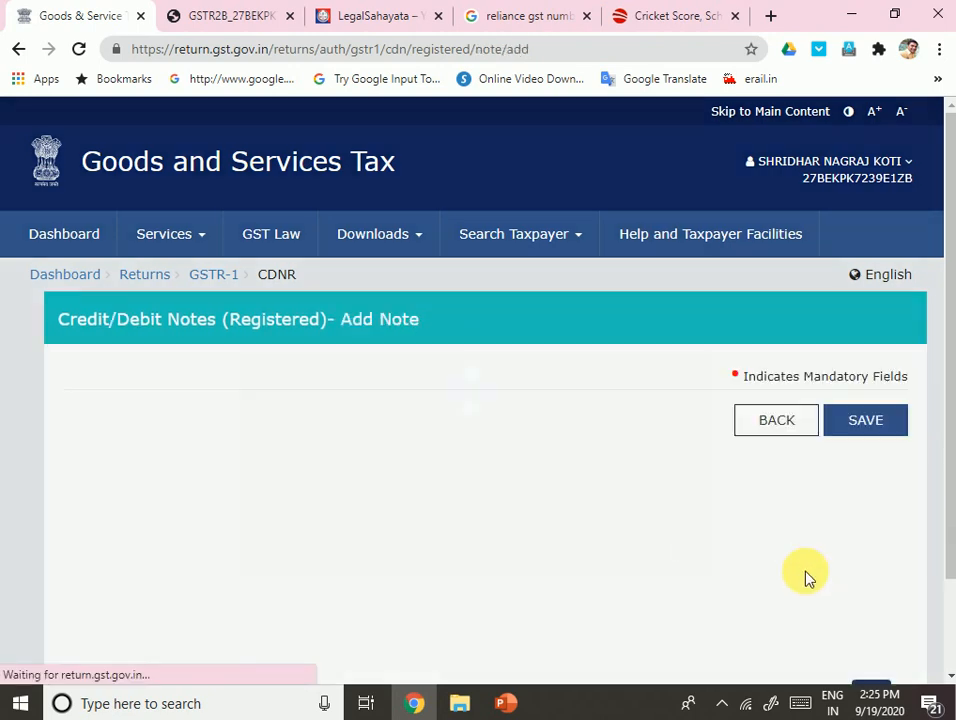
{"action": "scroll", "coordinate": [727, 537], "scroll_direction": "down", "scroll_amount": 5}
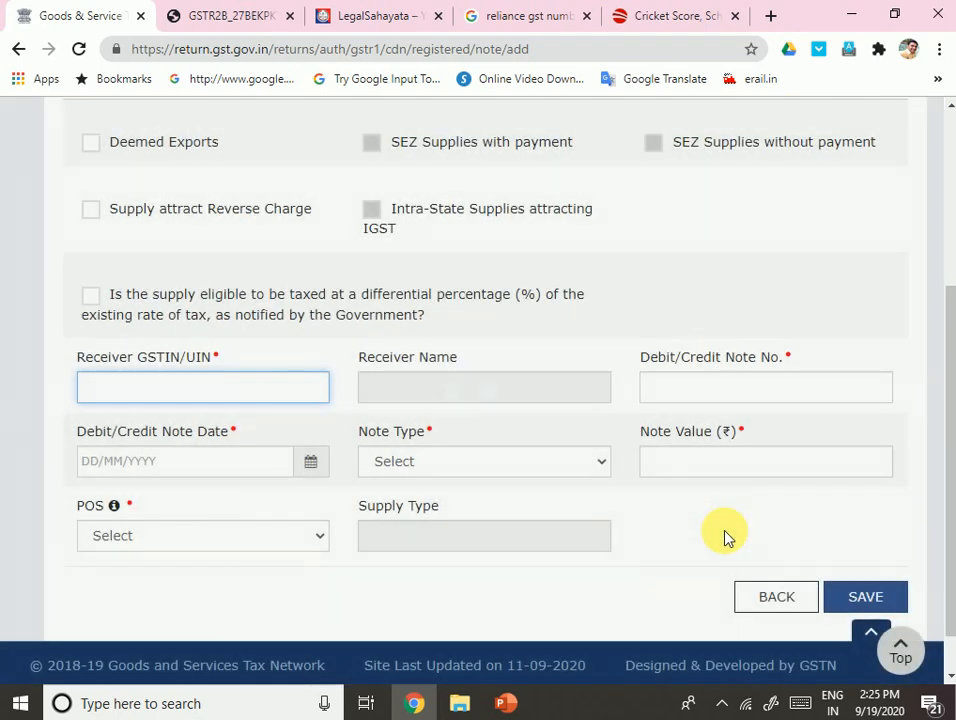
{"action": "left_click", "coordinate": [779, 597]}
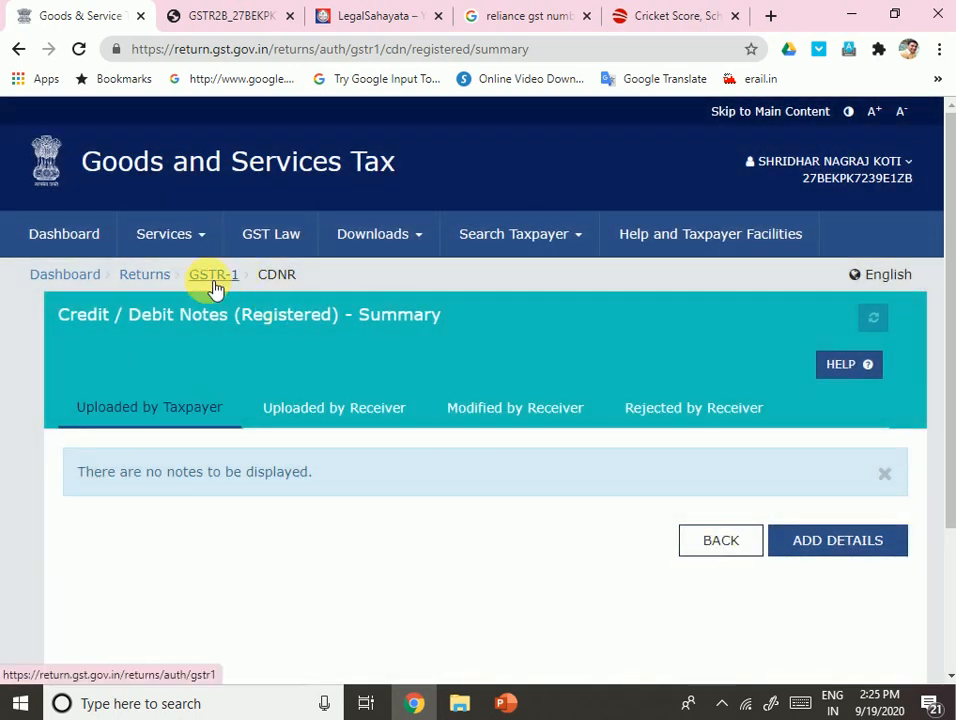
{"action": "left_click", "coordinate": [213, 282]}
- Open the 6A - Exports Invoices section and acknowledge the guidelines for refund of IGST paid on exports
{"action": "scroll", "coordinate": [555, 487], "scroll_direction": "down", "scroll_amount": 3}
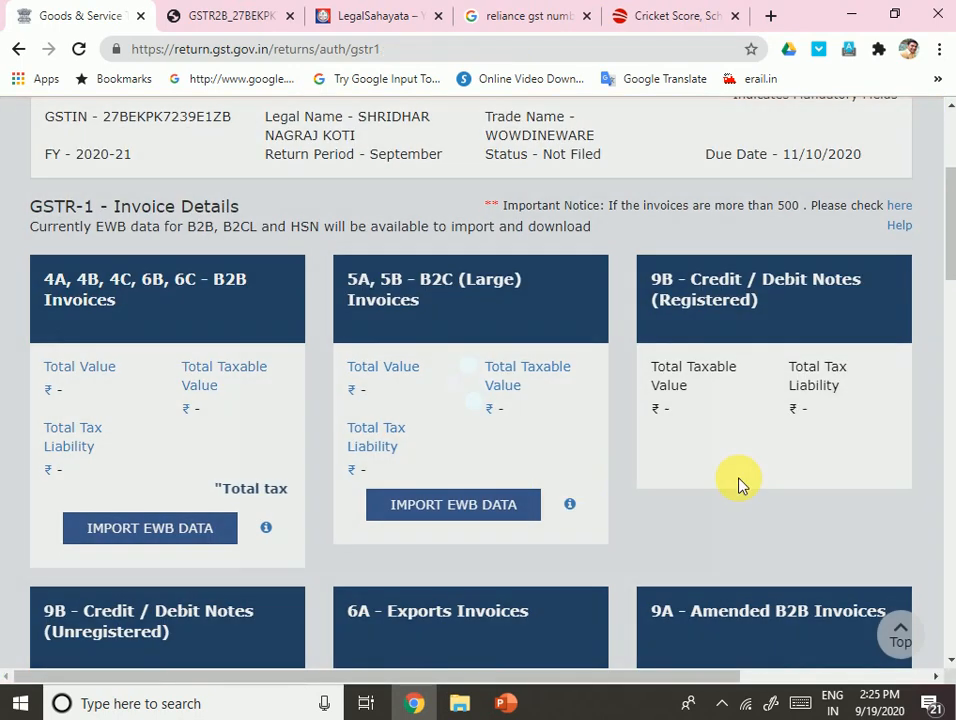
{"action": "scroll", "coordinate": [559, 487], "scroll_direction": "down", "scroll_amount": 3}
{"action": "scroll", "coordinate": [559, 487], "scroll_direction": "up", "scroll_amount": 1}
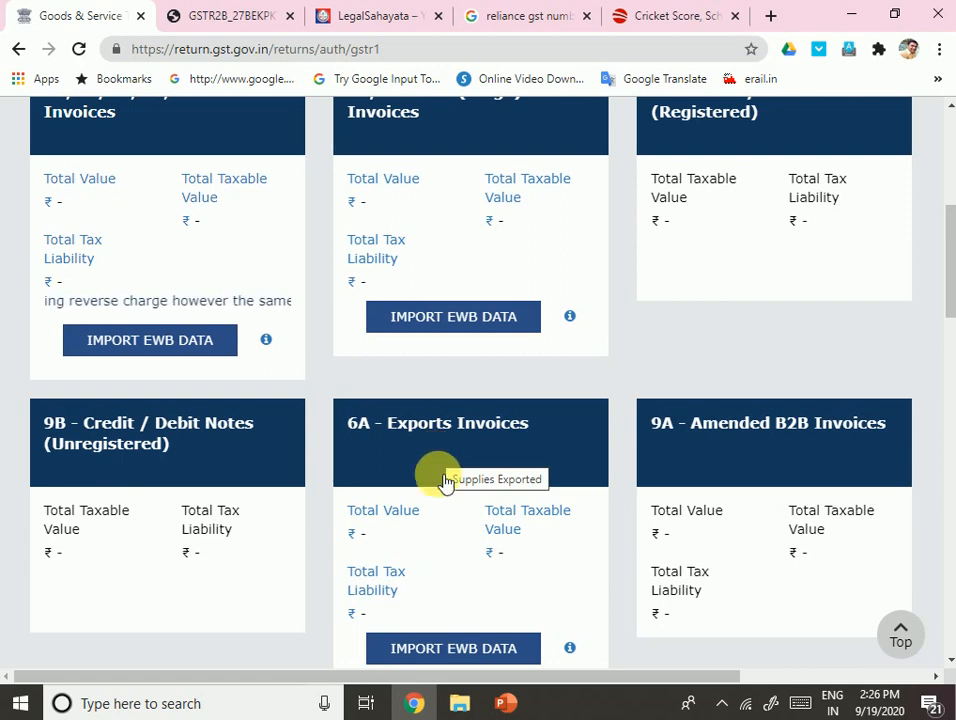
{"action": "scroll", "coordinate": [446, 483], "scroll_direction": "down", "scroll_amount": 3}
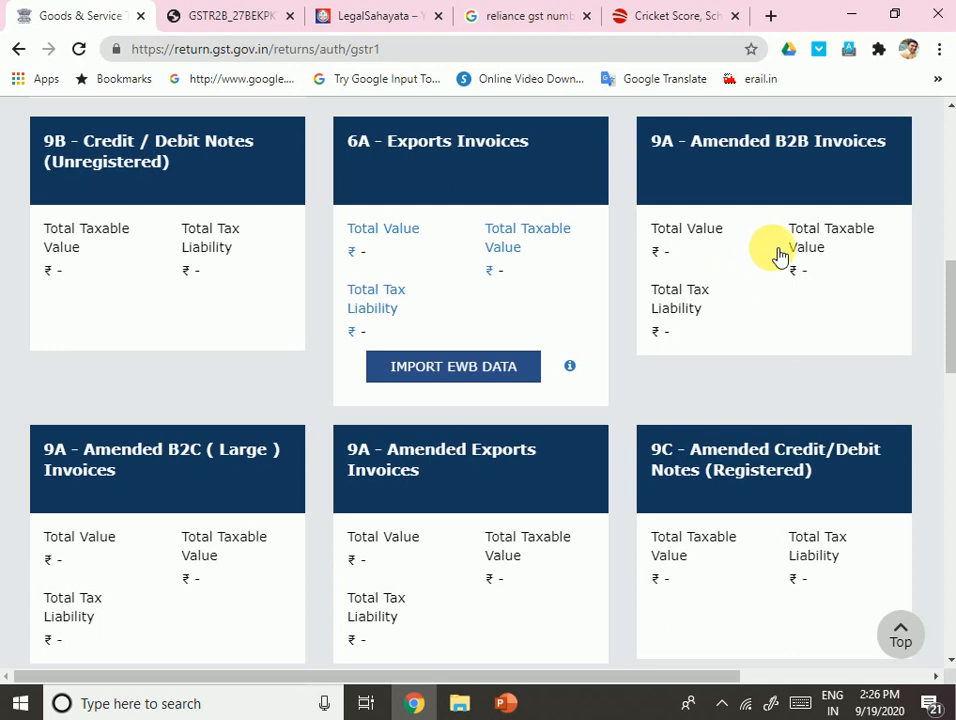
{"action": "left_click", "coordinate": [448, 181]}
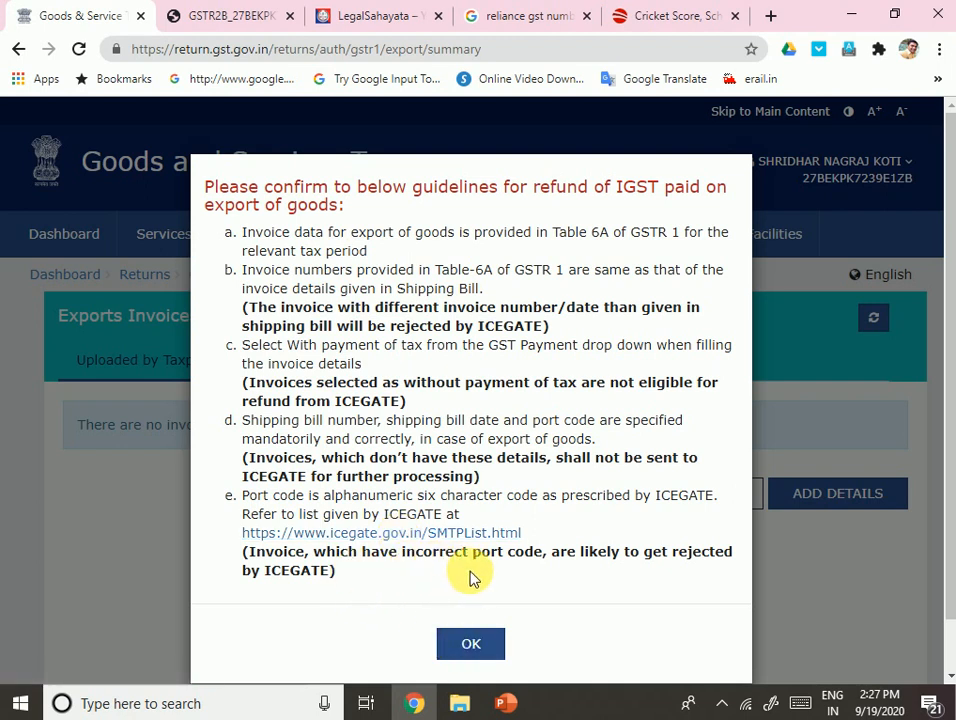
{"action": "left_click", "coordinate": [474, 645]}
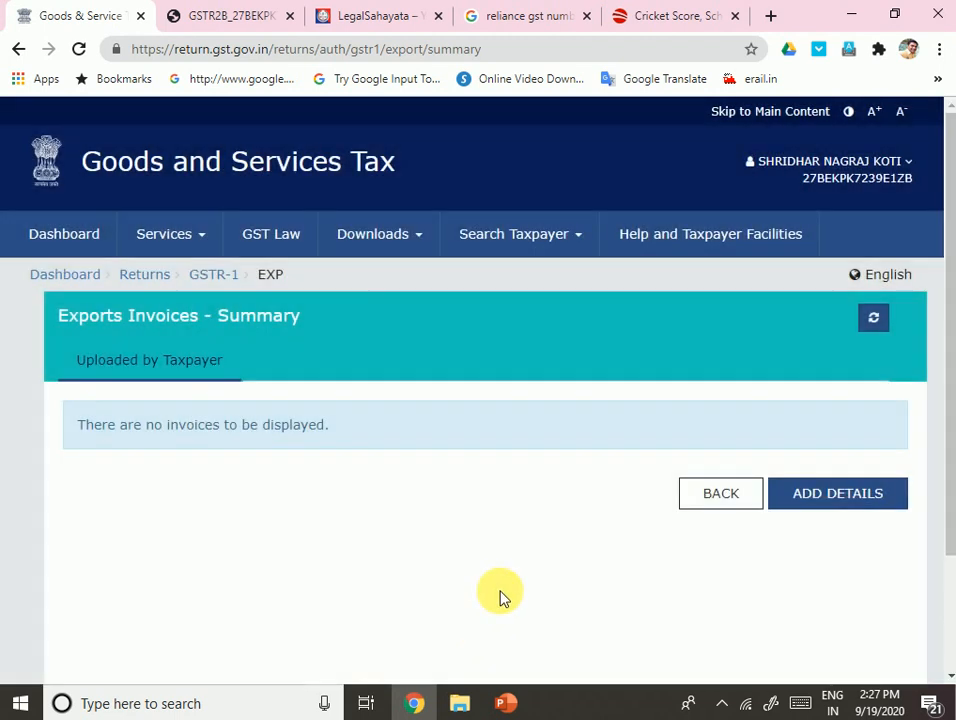
- Start adding an export invoice in 6A - Exports Invoices and set its GST Payment to Without Payment of Tax
{"action": "left_click", "coordinate": [815, 512]}
{"action": "scroll", "coordinate": [339, 378], "scroll_direction": "down", "scroll_amount": 3}
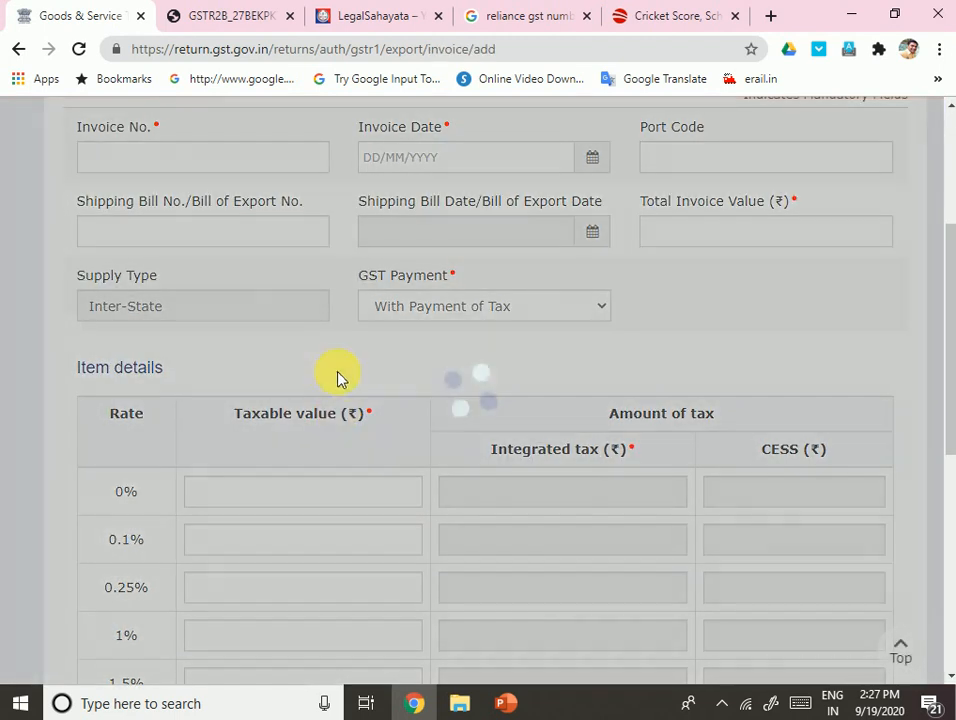
{"action": "scroll", "coordinate": [348, 388], "scroll_direction": "up", "scroll_amount": 1}
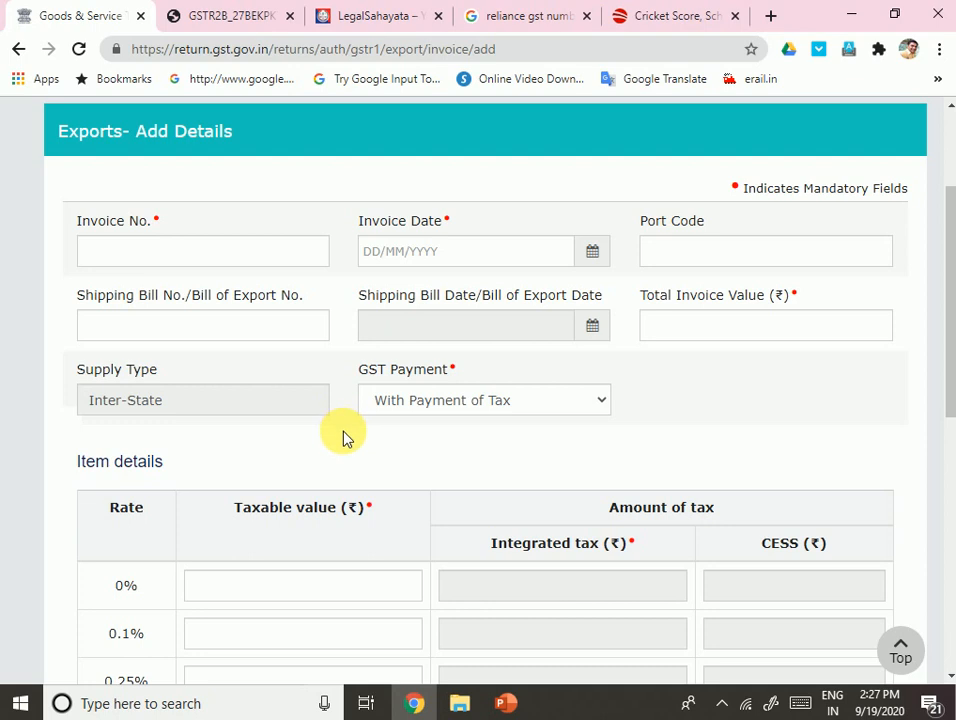
{"action": "left_click", "coordinate": [467, 401]}
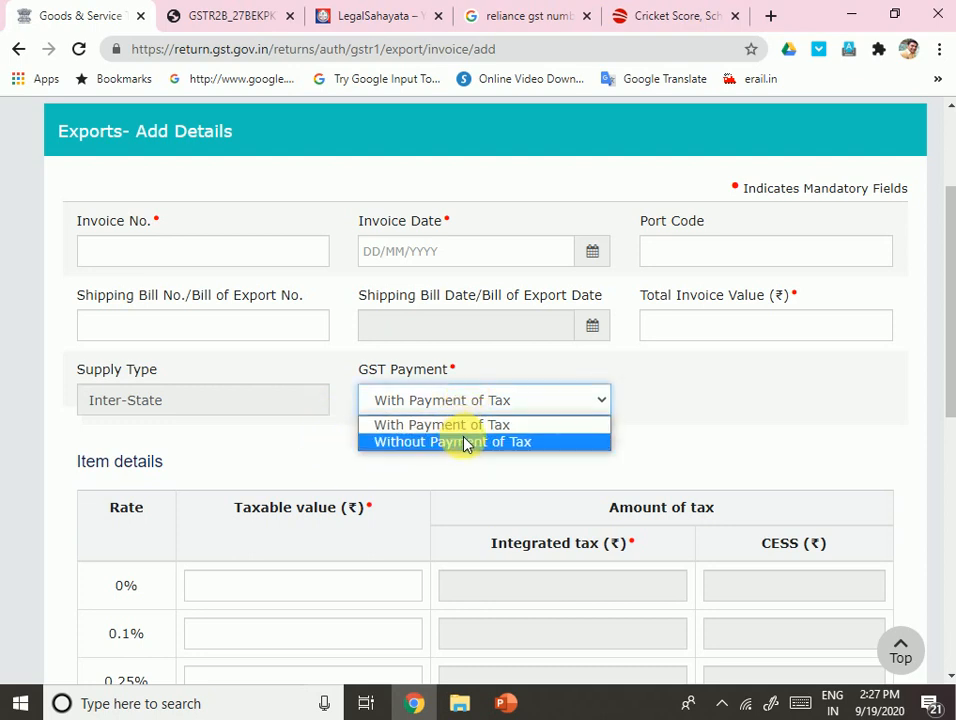
{"action": "left_click", "coordinate": [463, 442]}
- Look over the export invoice's item details and header fields, then return to the GSTR-1 overview without saving
{"action": "scroll", "coordinate": [531, 473], "scroll_direction": "down", "scroll_amount": 4}
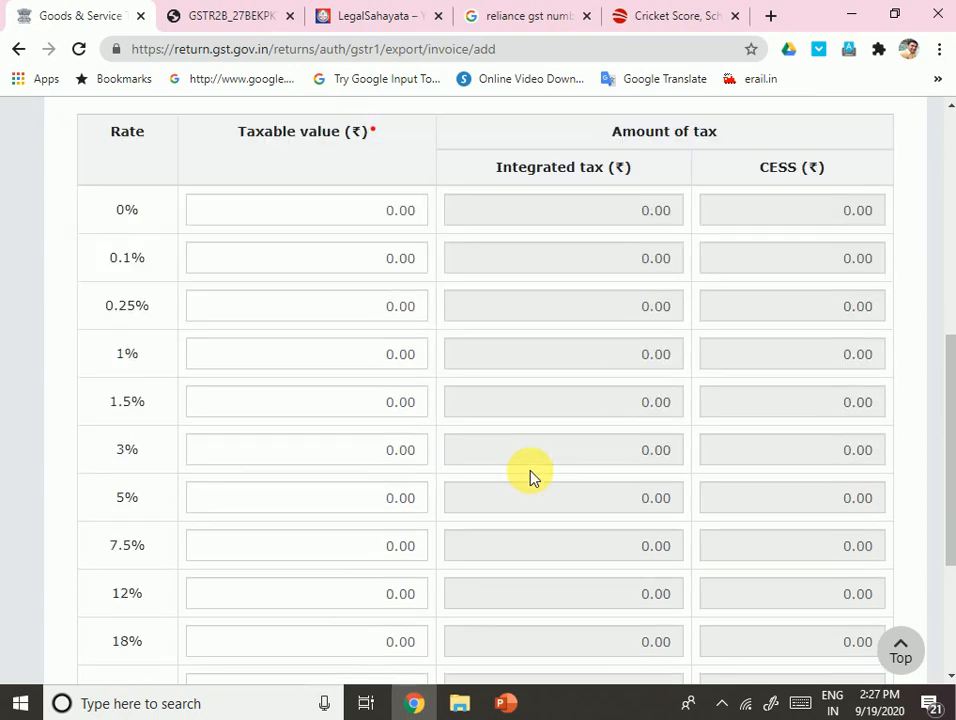
{"action": "scroll", "coordinate": [531, 473], "scroll_direction": "up", "scroll_amount": 4}
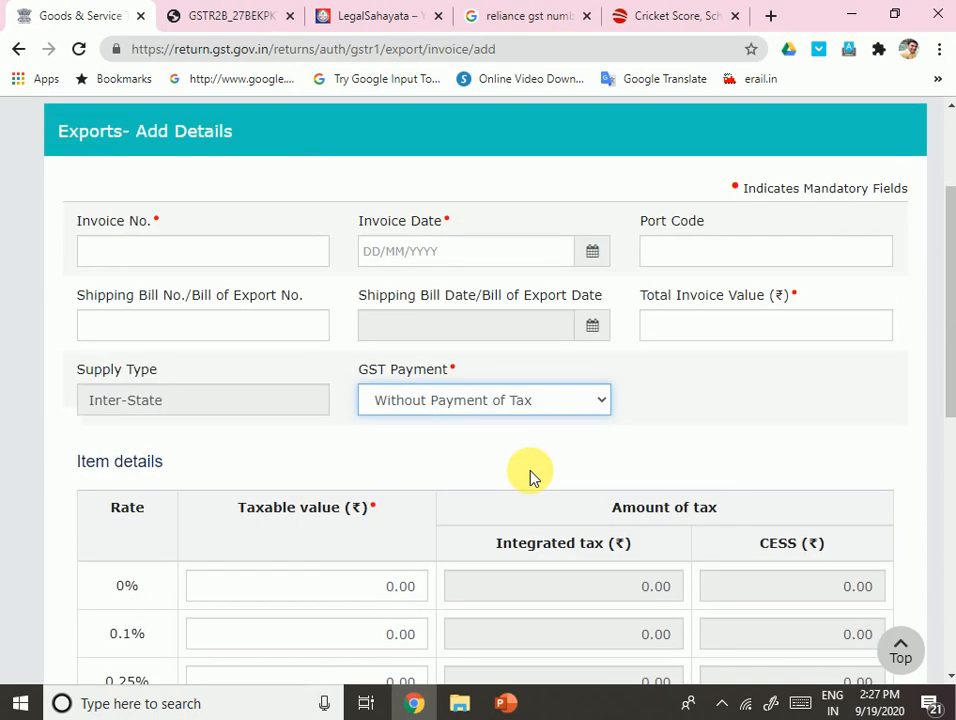
{"action": "scroll", "coordinate": [531, 473], "scroll_direction": "up", "scroll_amount": 3}
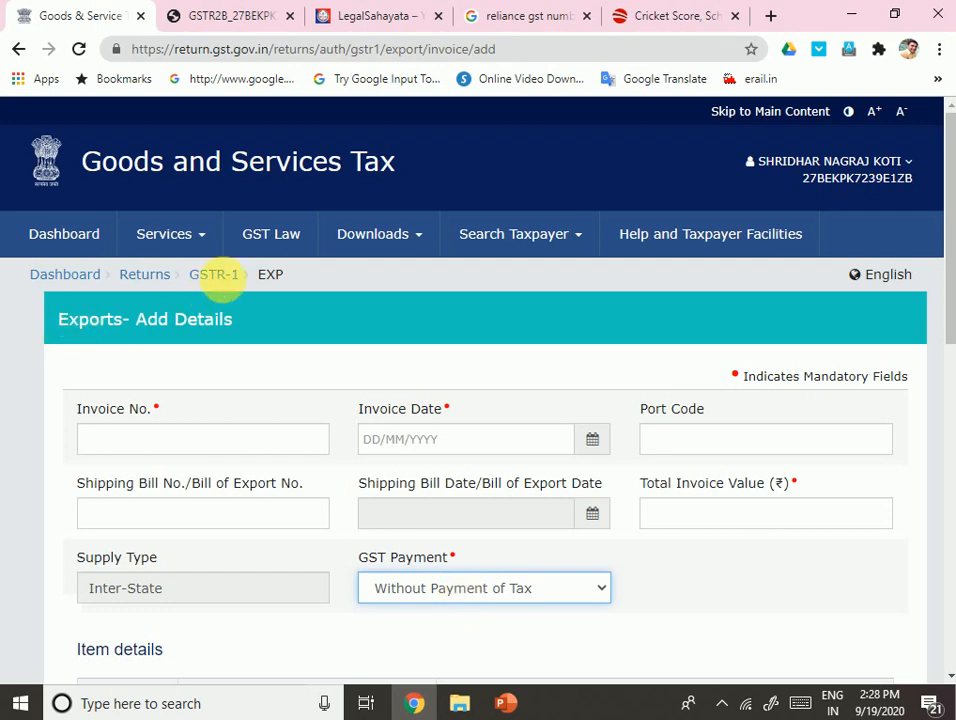
{"action": "left_click", "coordinate": [205, 275]}
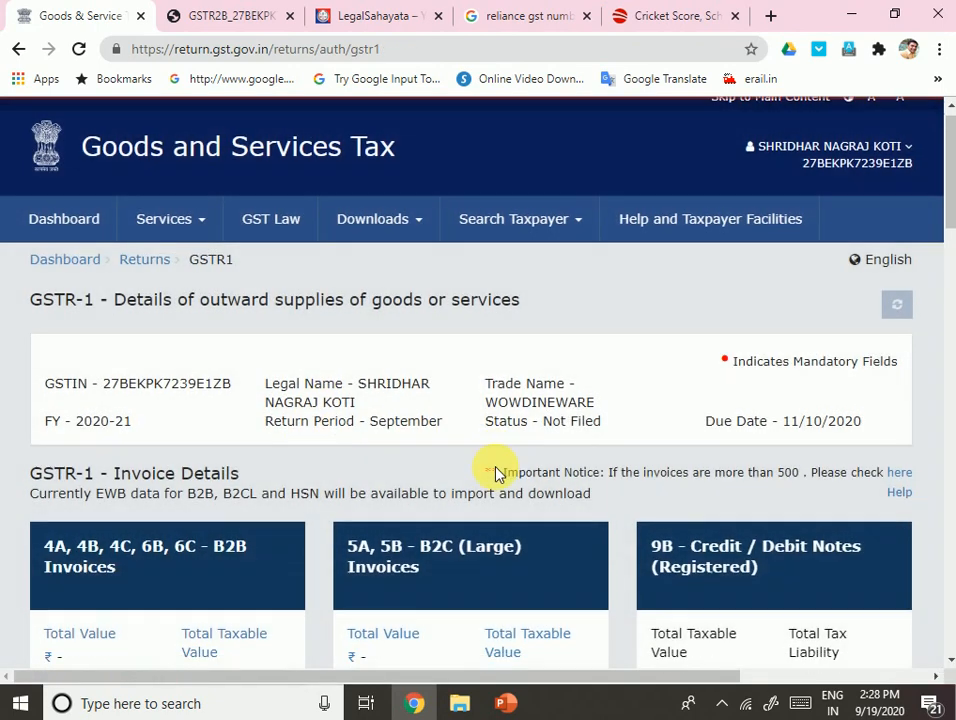
- Review the amendment and other-details sections of GSTR-1, then open 8A, 8B, 8C, 8D - Nil Rated Supplies and view its item details
{"action": "scroll", "coordinate": [491, 470], "scroll_direction": "down", "scroll_amount": 7}
{"action": "scroll", "coordinate": [517, 493], "scroll_direction": "down", "scroll_amount": 1}
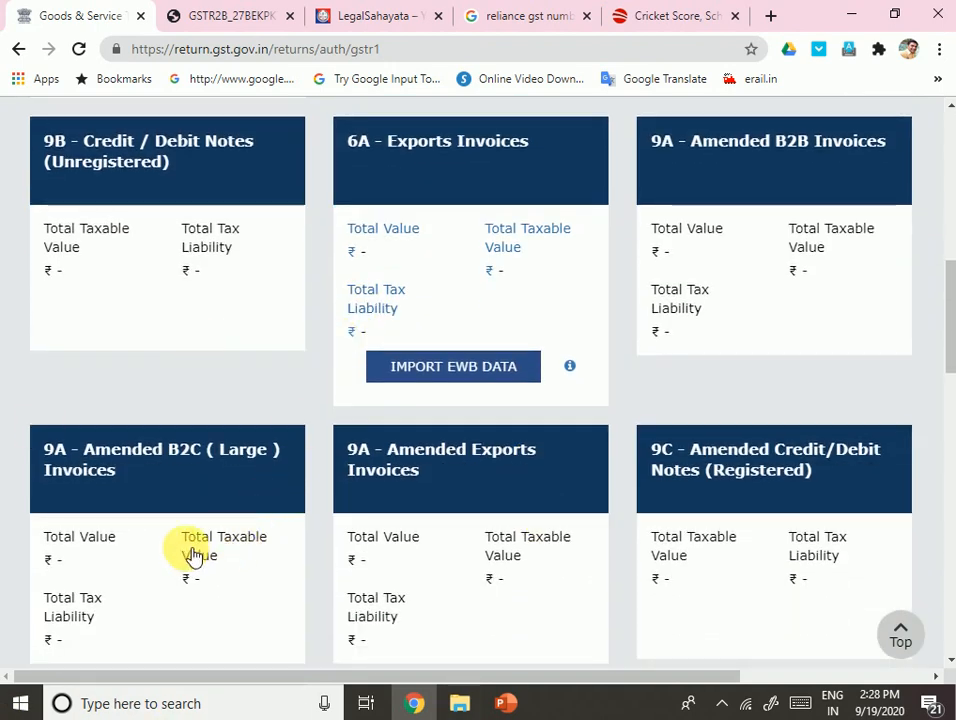
{"action": "scroll", "coordinate": [660, 485], "scroll_direction": "down", "scroll_amount": 6}
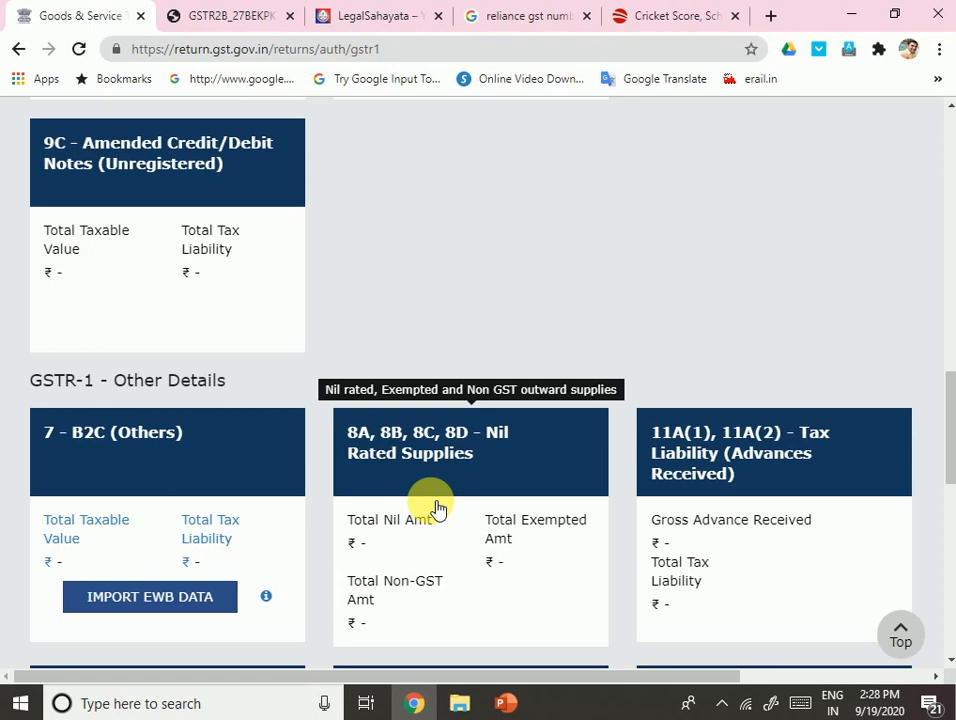
{"action": "scroll", "coordinate": [437, 508], "scroll_direction": "up", "scroll_amount": 5}
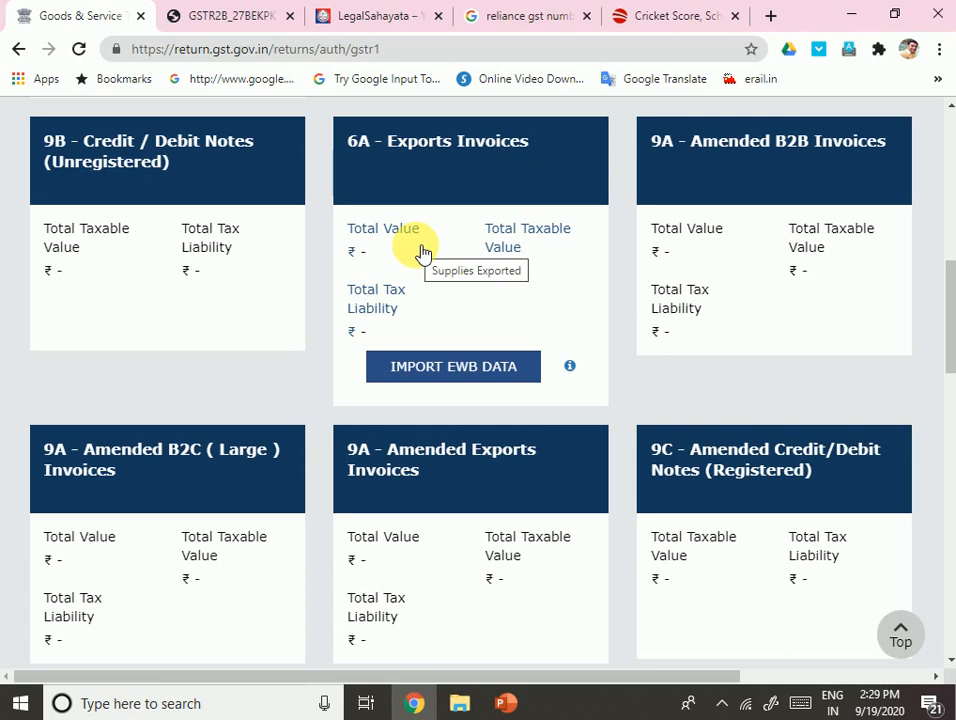
{"action": "scroll", "coordinate": [495, 416], "scroll_direction": "down", "scroll_amount": 6}
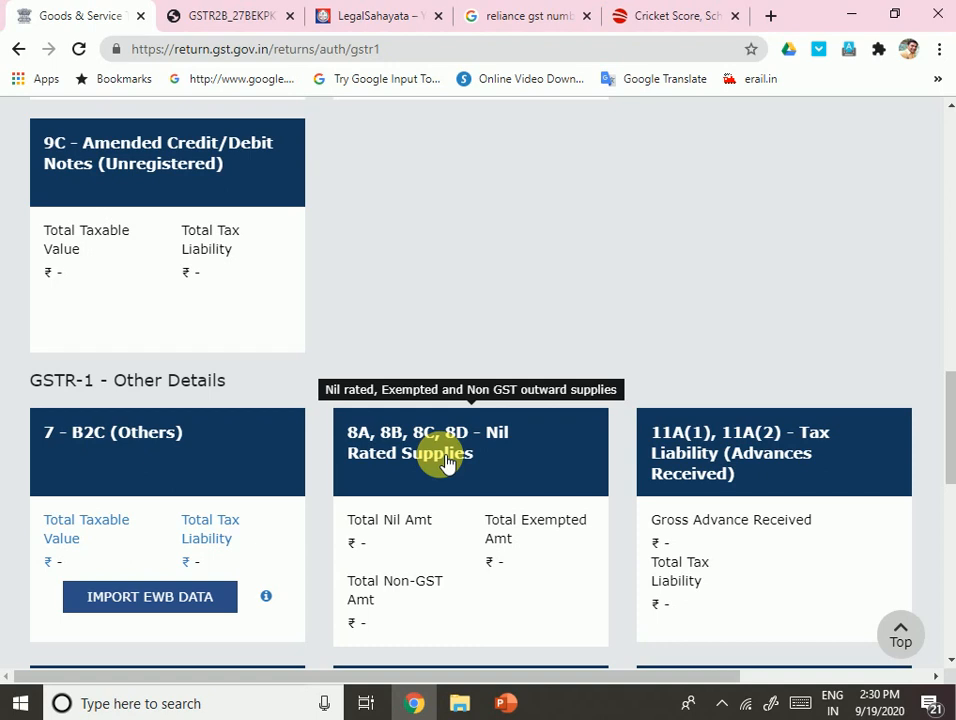
{"action": "left_click", "coordinate": [445, 460]}
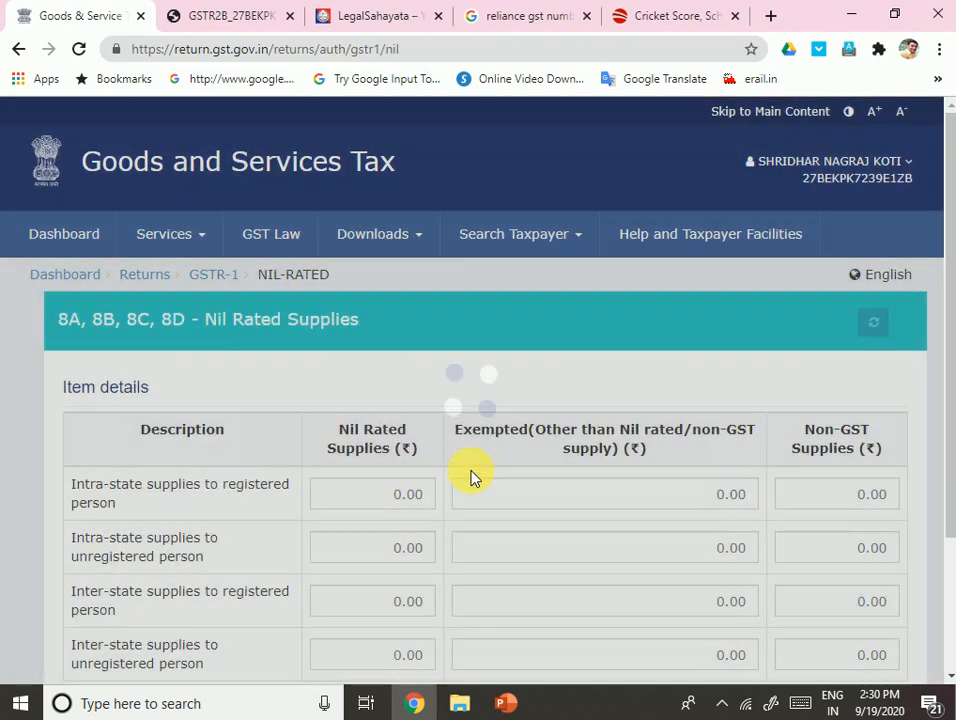
{"action": "scroll", "coordinate": [474, 432], "scroll_direction": "down", "scroll_amount": 2}
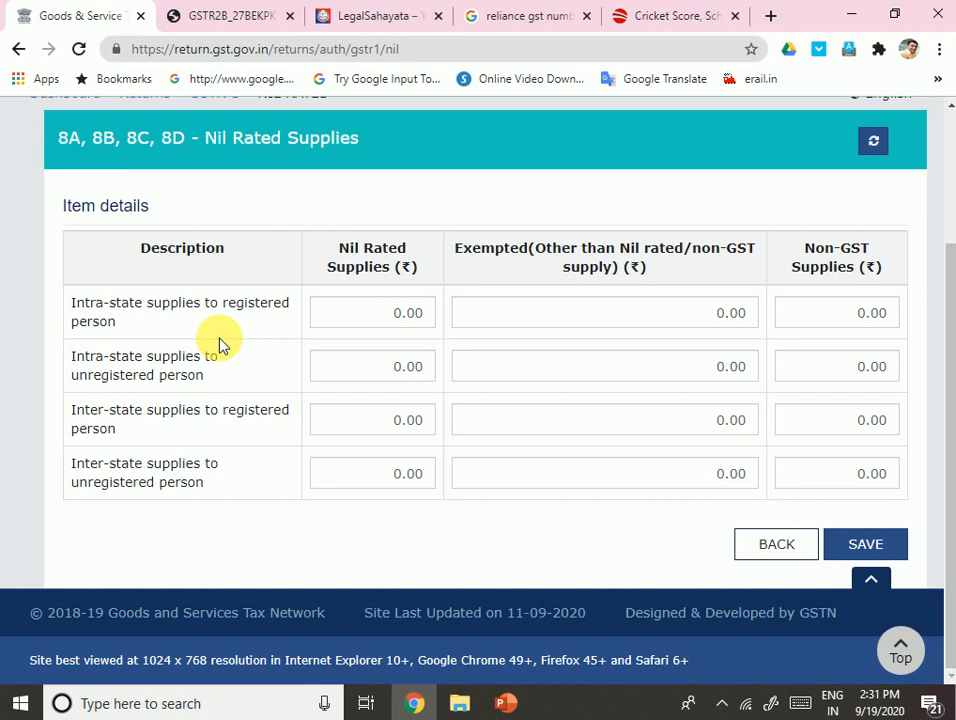
- For intra-state supplies to registered persons, enter 25000 as nil rated, 500 as exempted and 100 as non-GST supplies
{"action": "left_click", "coordinate": [403, 316]}
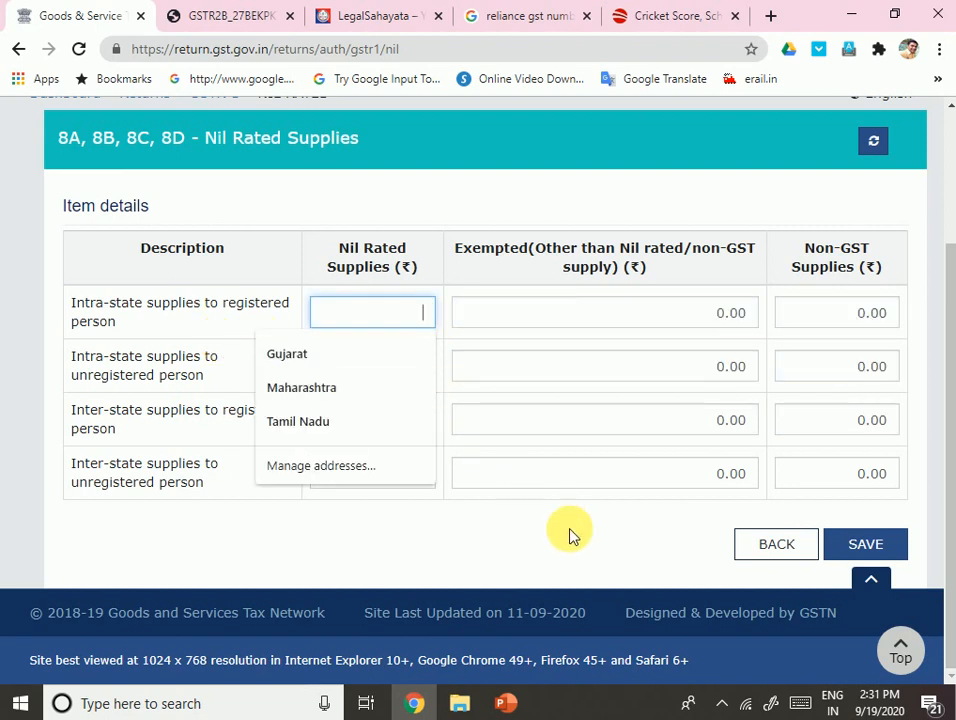
{"action": "type", "text": "250"}
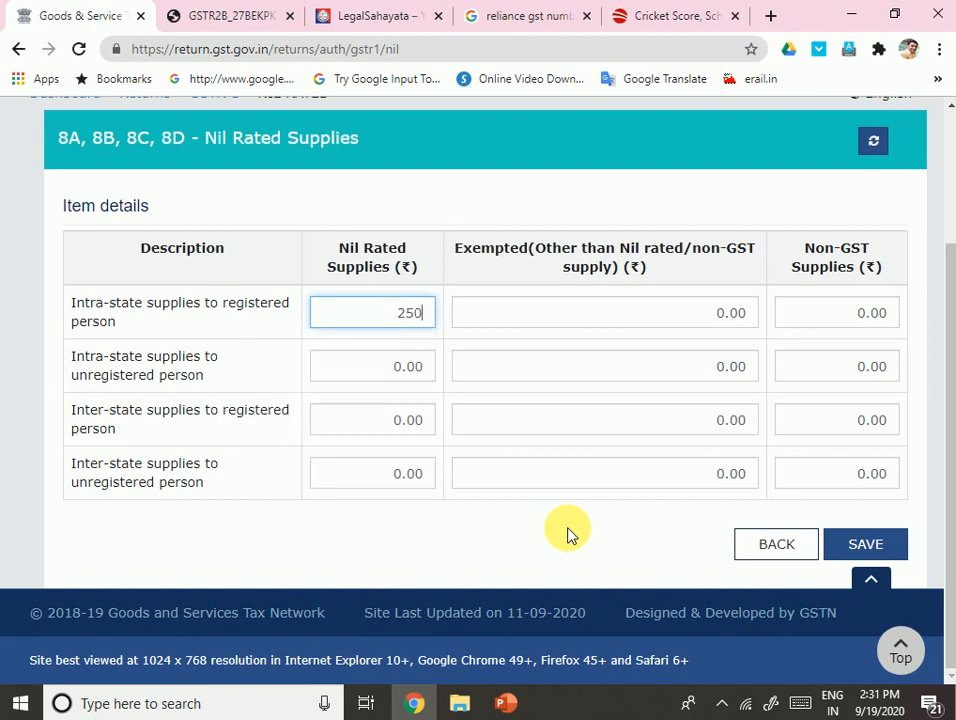
{"action": "type", "text": "00"}
{"action": "key", "text": "Tab"}
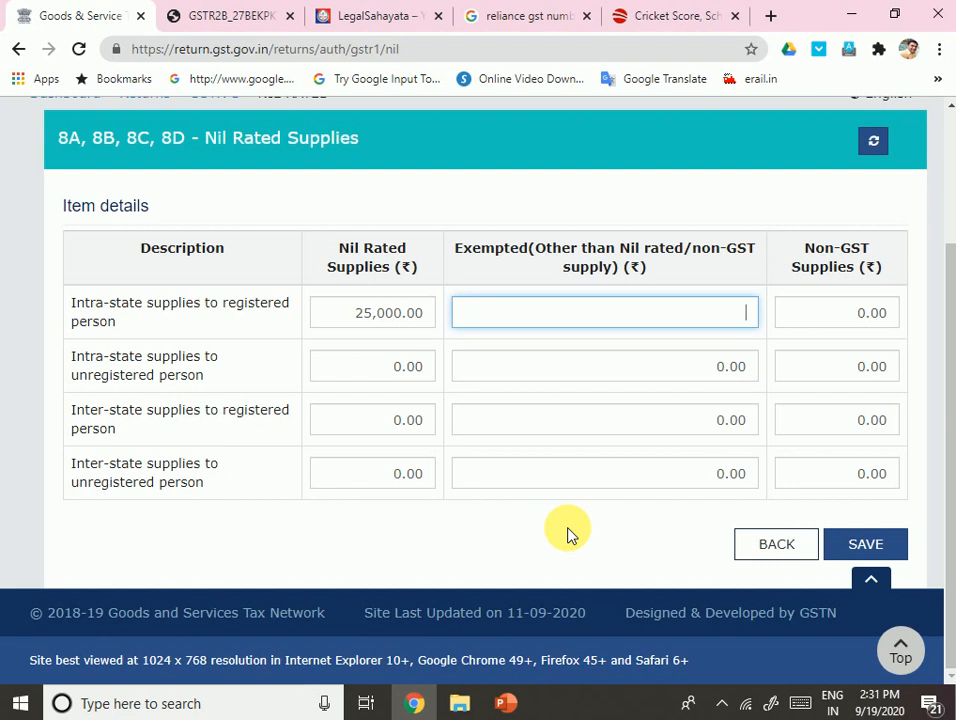
{"action": "type", "text": "500"}
{"action": "key", "text": "Tab"}
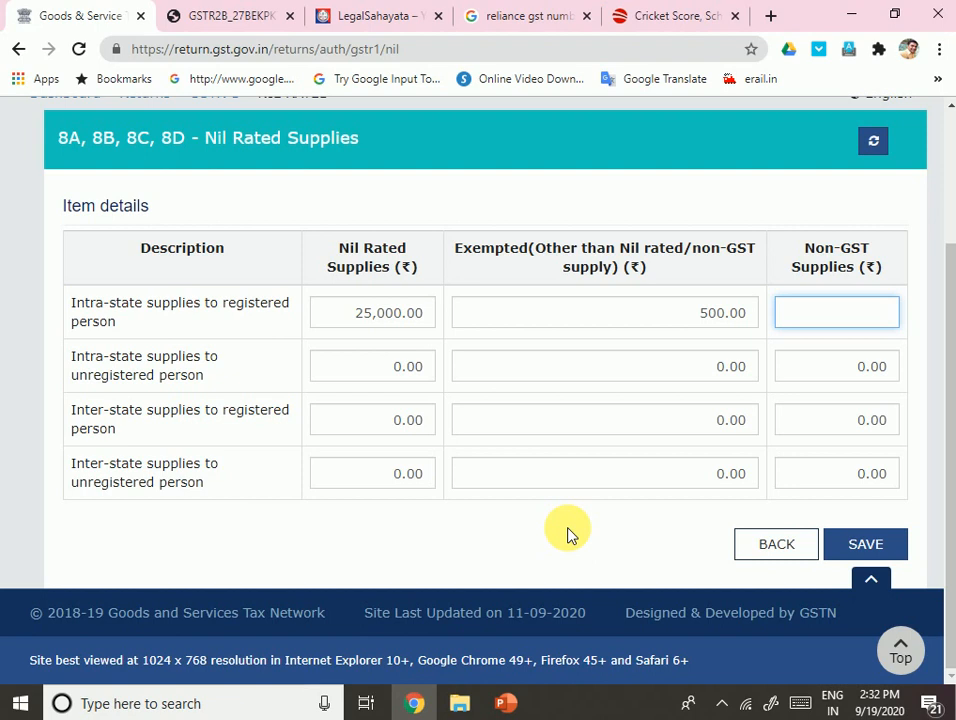
{"action": "type", "text": "100"}
{"action": "key", "text": "Tab"}
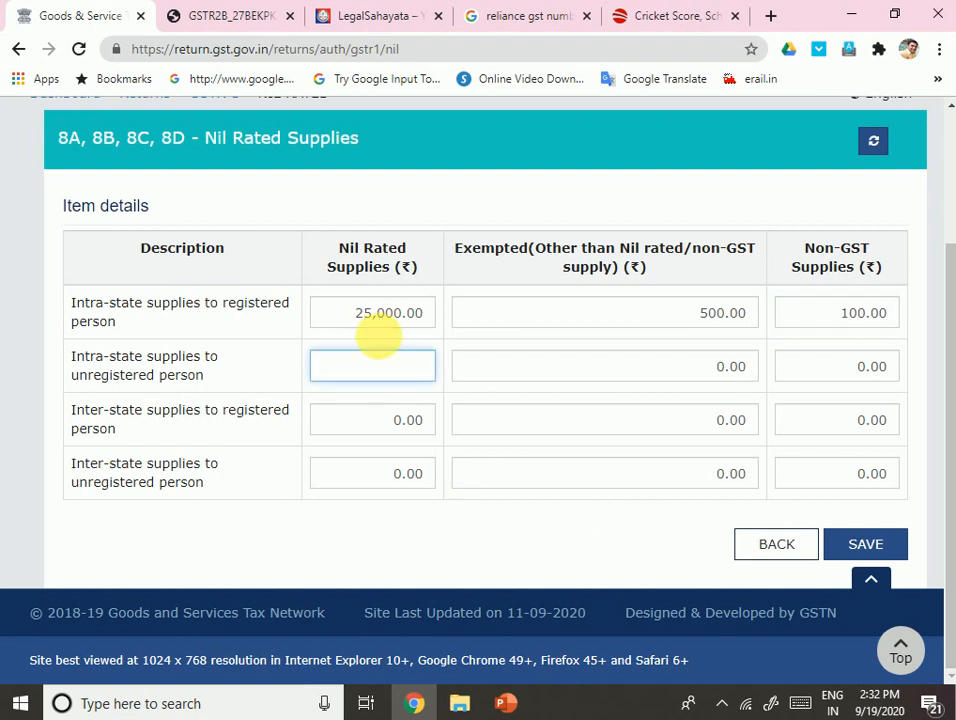
- Review the remaining supply rows, then leave Nil Rated Supplies without saving and return to the GSTR-1 overview
{"action": "left_click", "coordinate": [358, 318]}
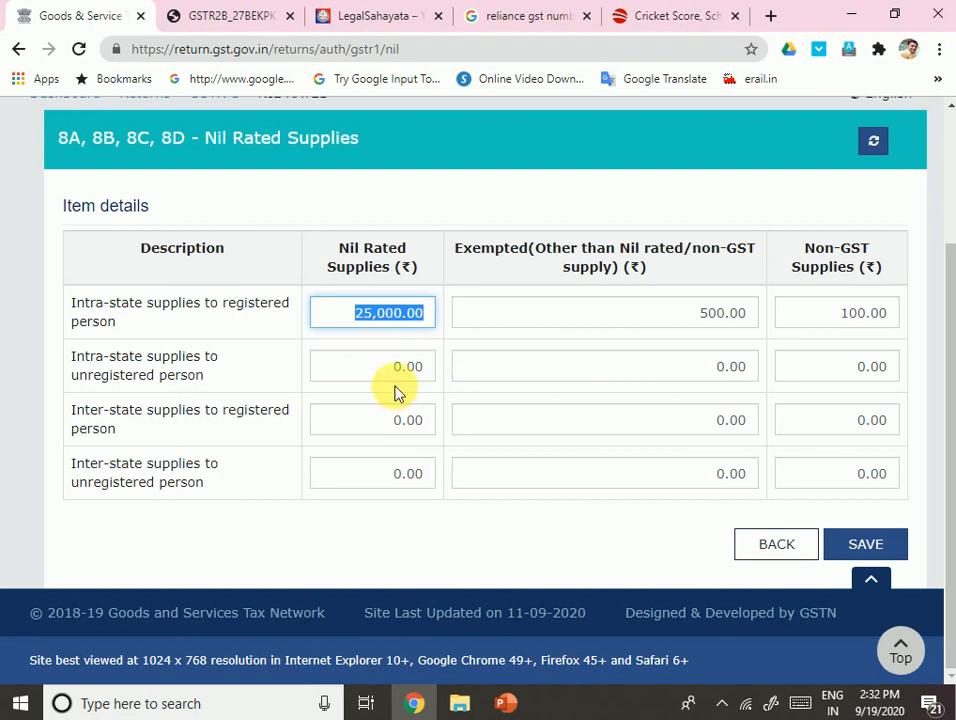
{"action": "left_click", "coordinate": [425, 367]}
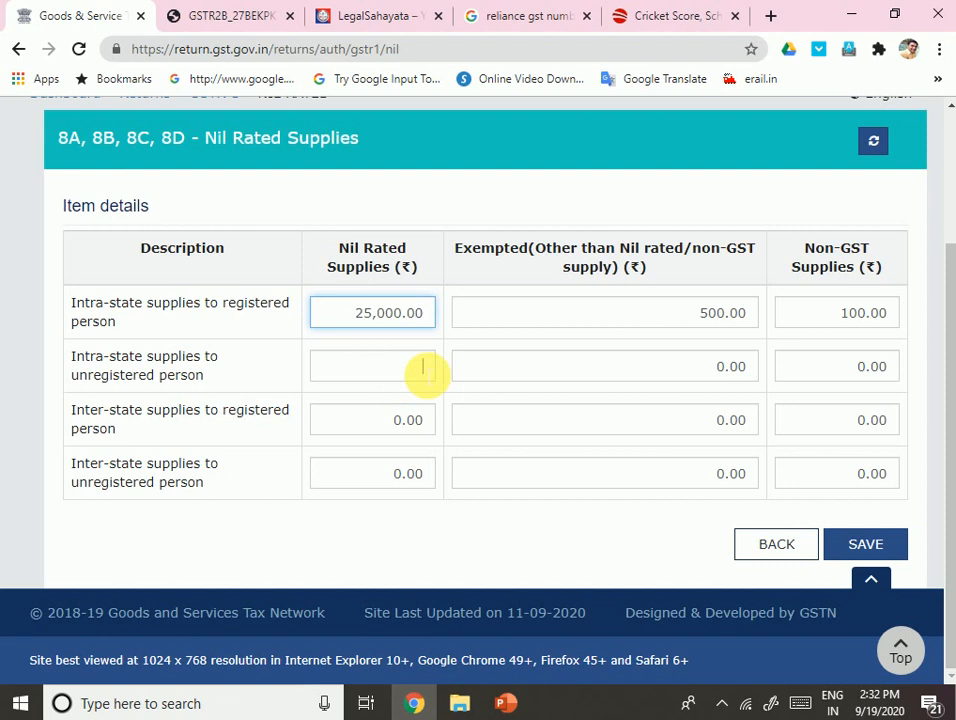
{"action": "left_click", "coordinate": [162, 450]}
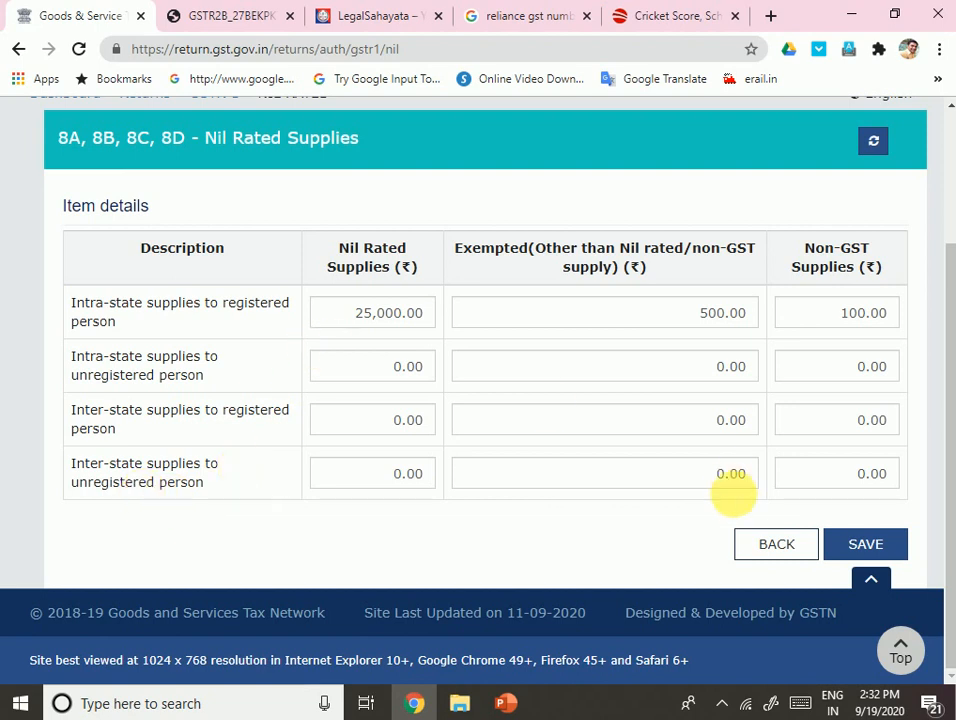
{"action": "scroll", "coordinate": [372, 258], "scroll_direction": "up", "scroll_amount": 2}
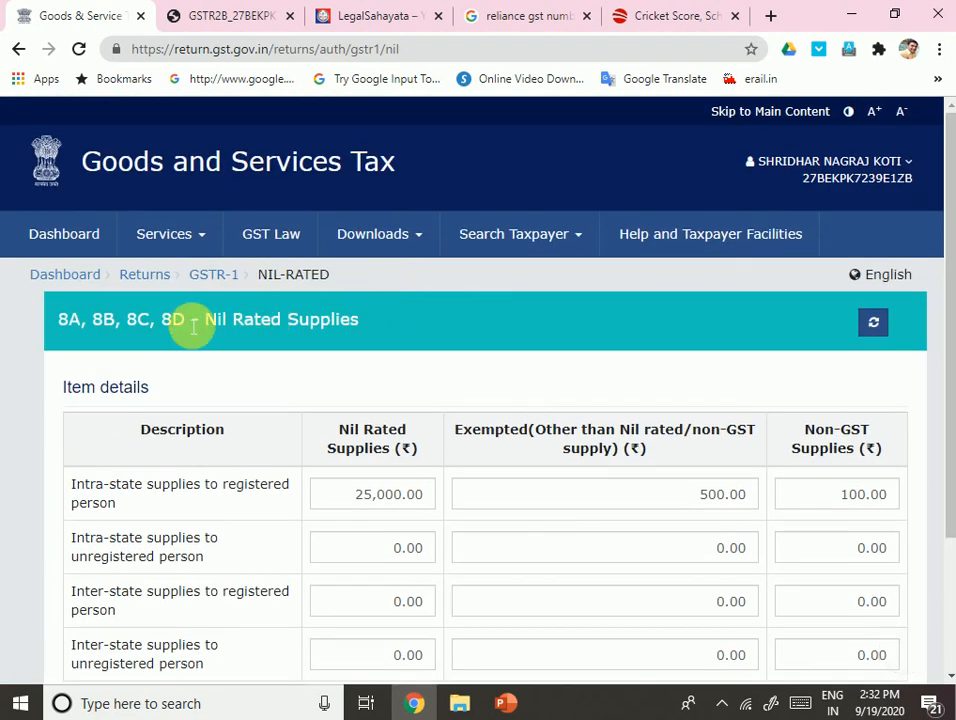
{"action": "scroll", "coordinate": [450, 385], "scroll_direction": "down", "scroll_amount": 2}
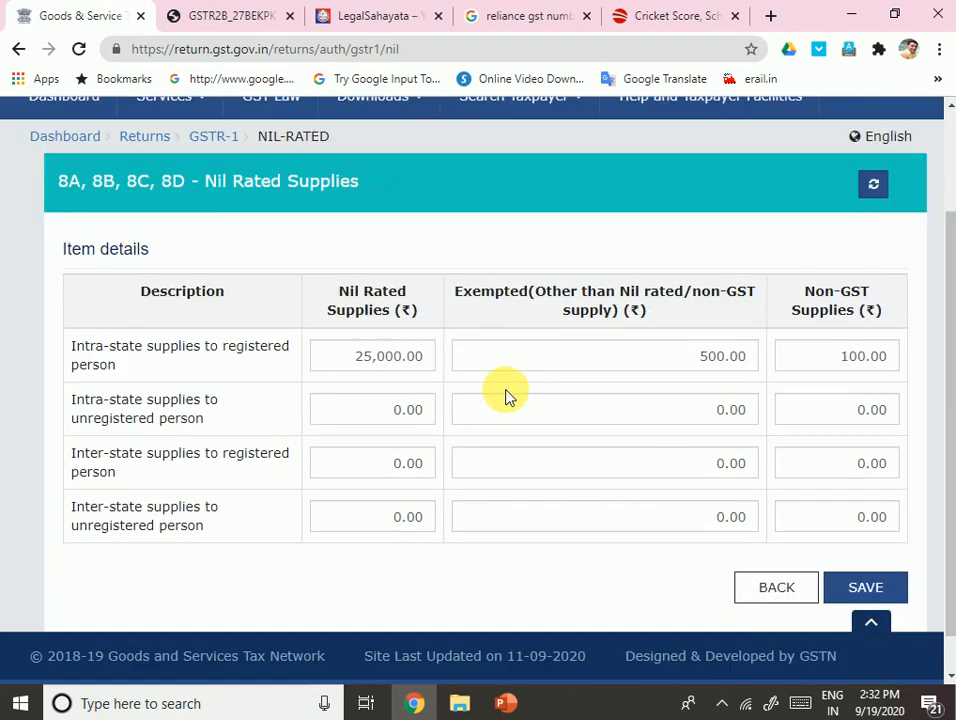
{"action": "left_click", "coordinate": [776, 549]}
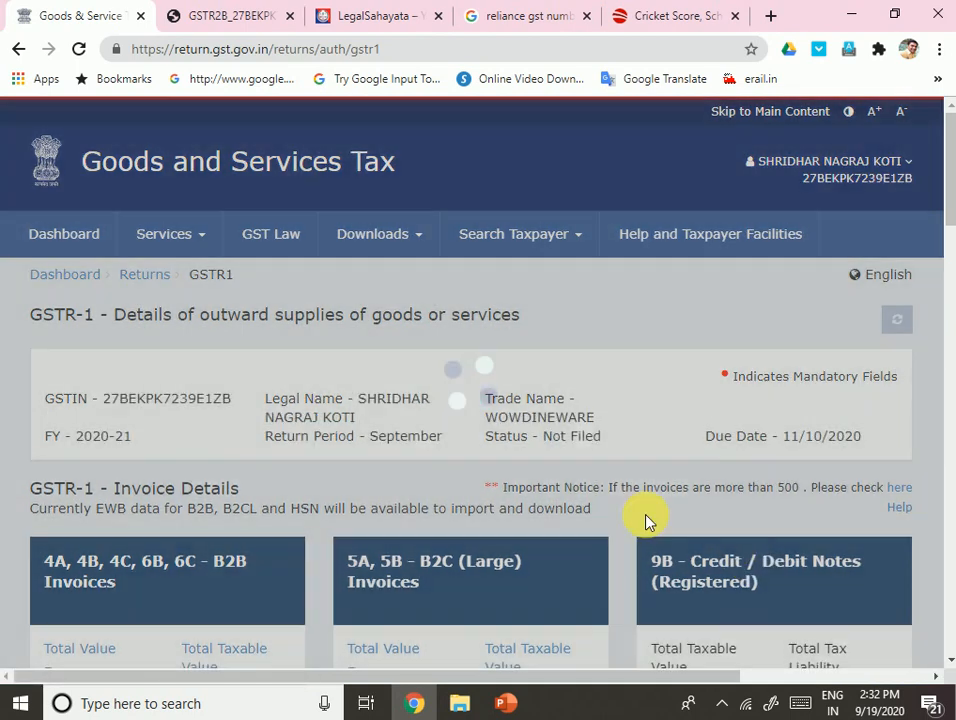
- Open 11A(1), 11A(2) - Tax Liability (Advances Received) and start adding state-wise details with 24-Gujarat as the POS
{"action": "scroll", "coordinate": [640, 525], "scroll_direction": "down", "scroll_amount": 5}
{"action": "scroll", "coordinate": [600, 545], "scroll_direction": "down", "scroll_amount": 5}
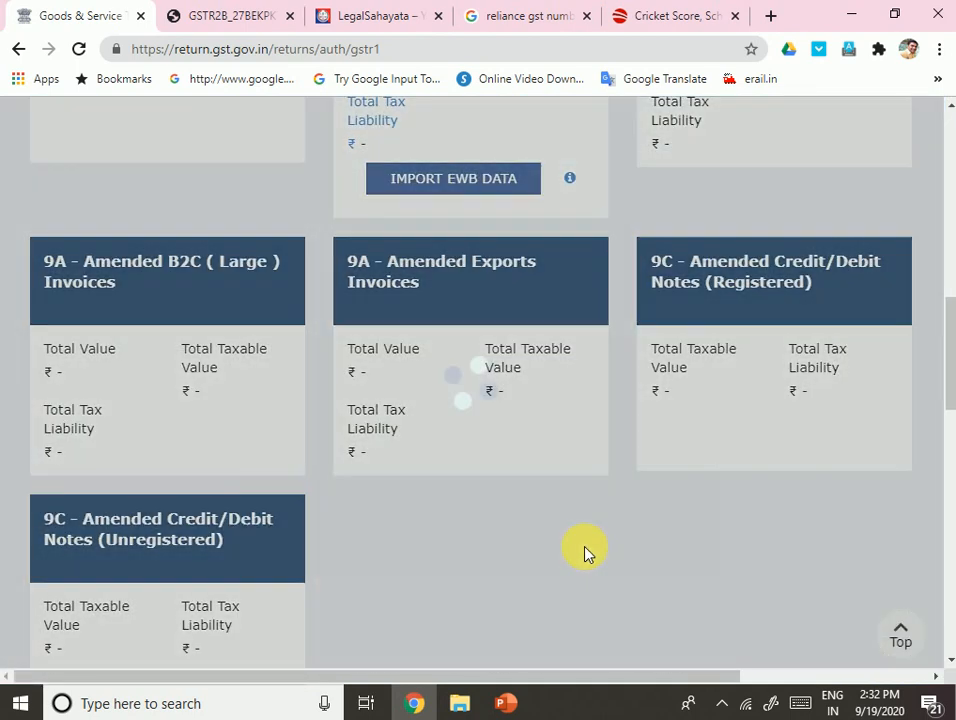
{"action": "scroll", "coordinate": [586, 551], "scroll_direction": "down", "scroll_amount": 7}
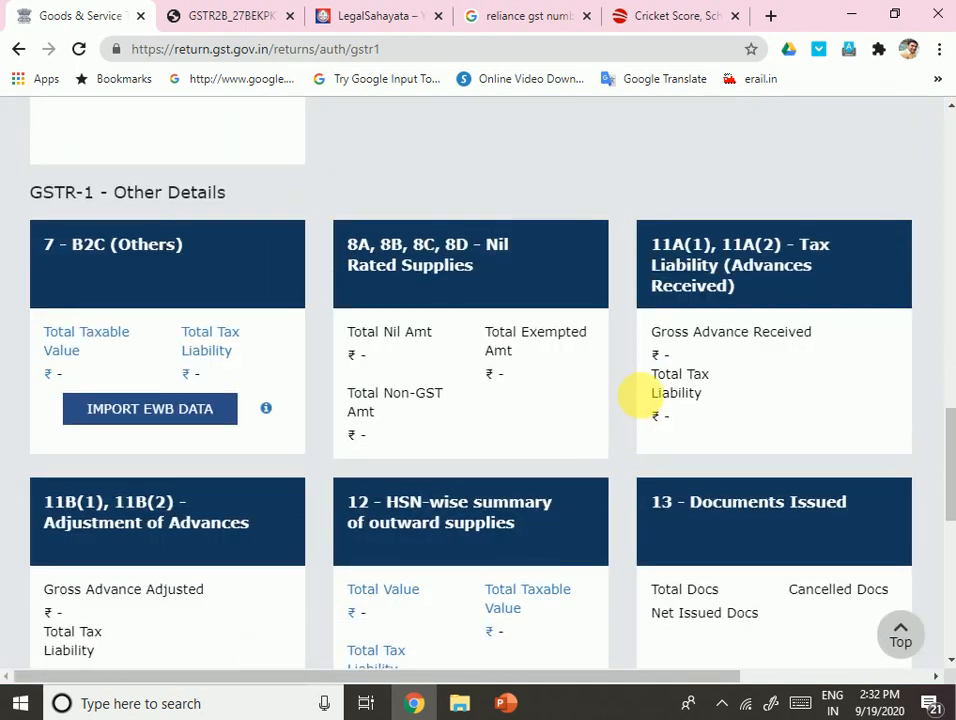
{"action": "left_click", "coordinate": [724, 385]}
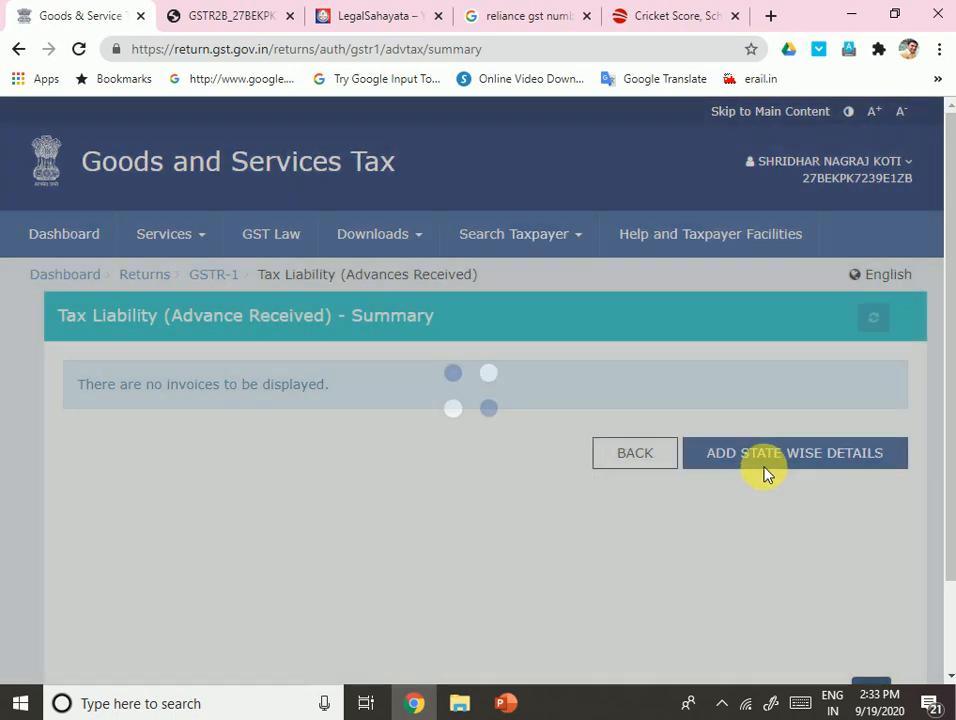
{"action": "left_click", "coordinate": [764, 465]}
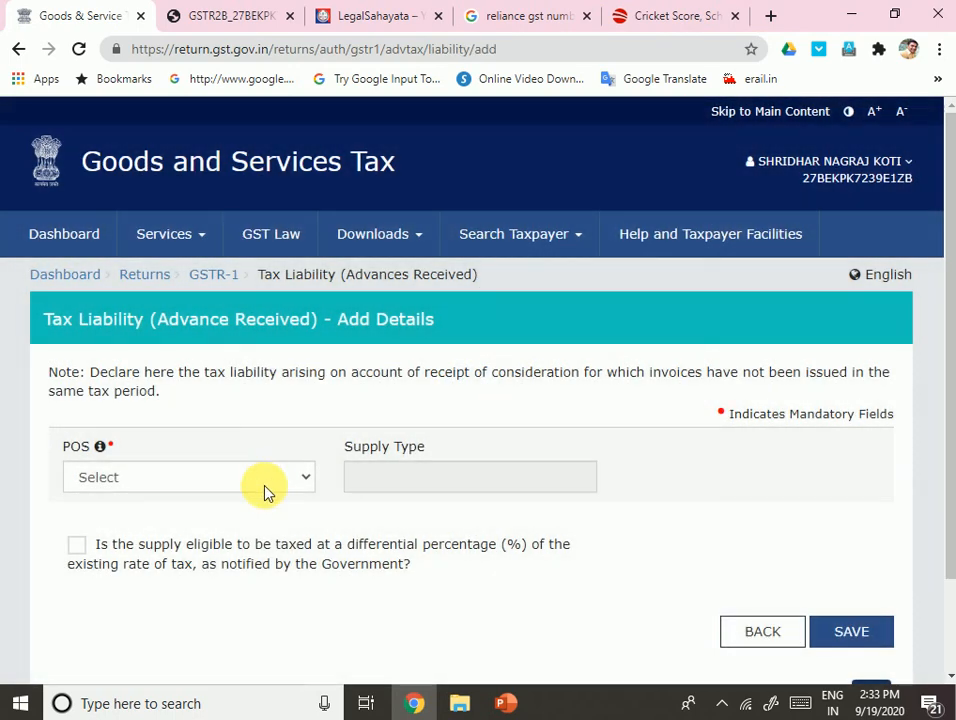
{"action": "left_click", "coordinate": [268, 485]}
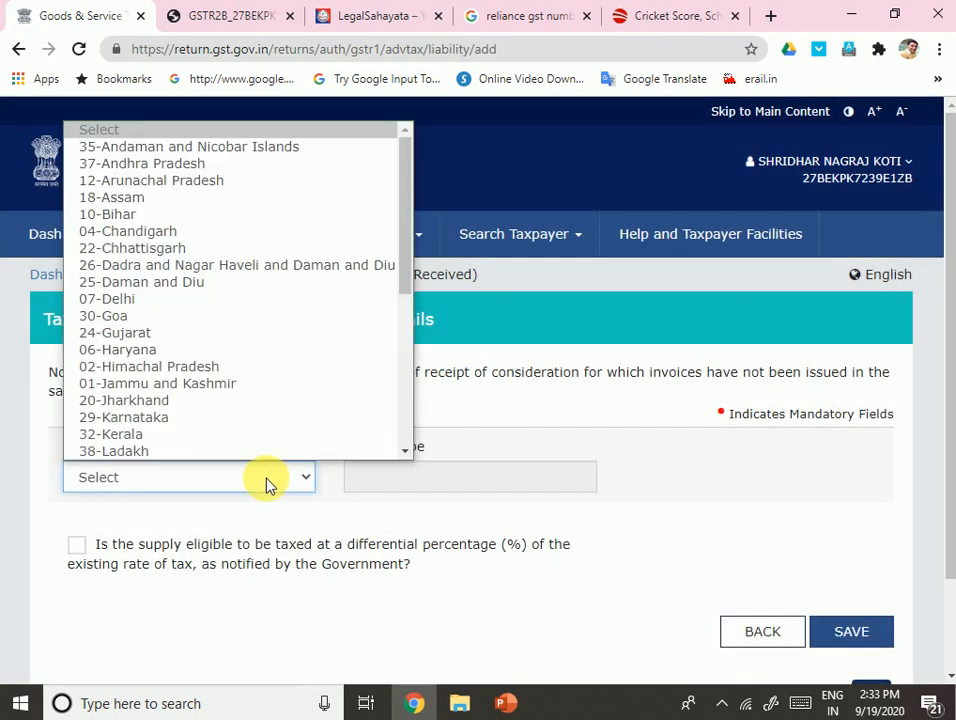
{"action": "left_click", "coordinate": [195, 337]}
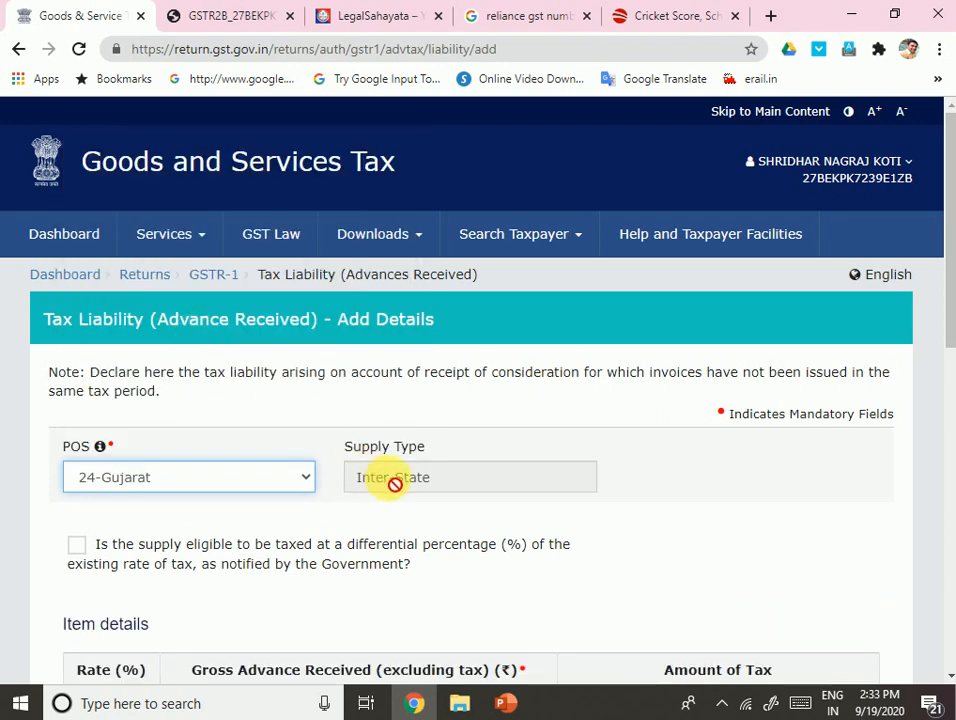
- Examine the gross advance and tax fields for each rate, then return to the GSTR-1 overview without saving
{"action": "scroll", "coordinate": [487, 465], "scroll_direction": "down", "scroll_amount": 5}
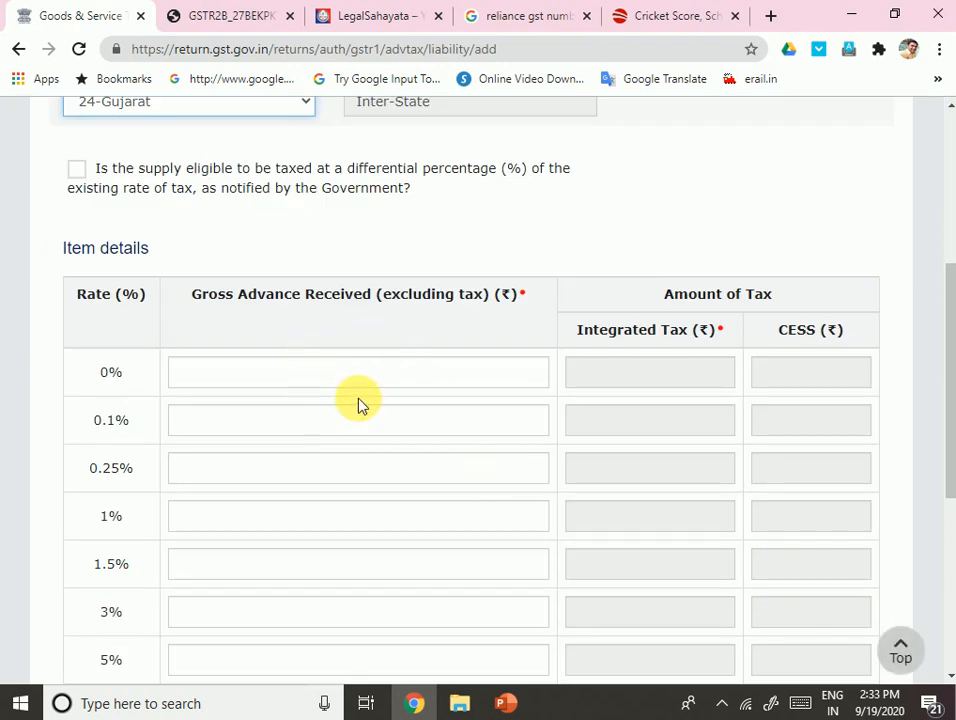
{"action": "scroll", "coordinate": [360, 405], "scroll_direction": "down", "scroll_amount": 3}
{"action": "scroll", "coordinate": [363, 420], "scroll_direction": "up", "scroll_amount": 6}
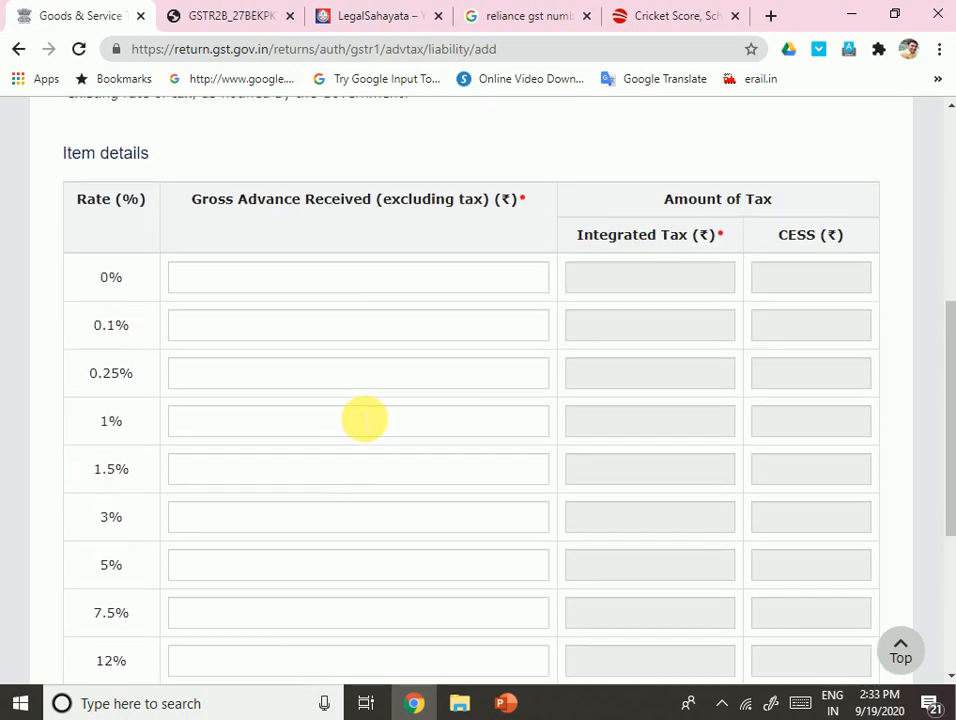
{"action": "scroll", "coordinate": [352, 419], "scroll_direction": "up", "scroll_amount": 1}
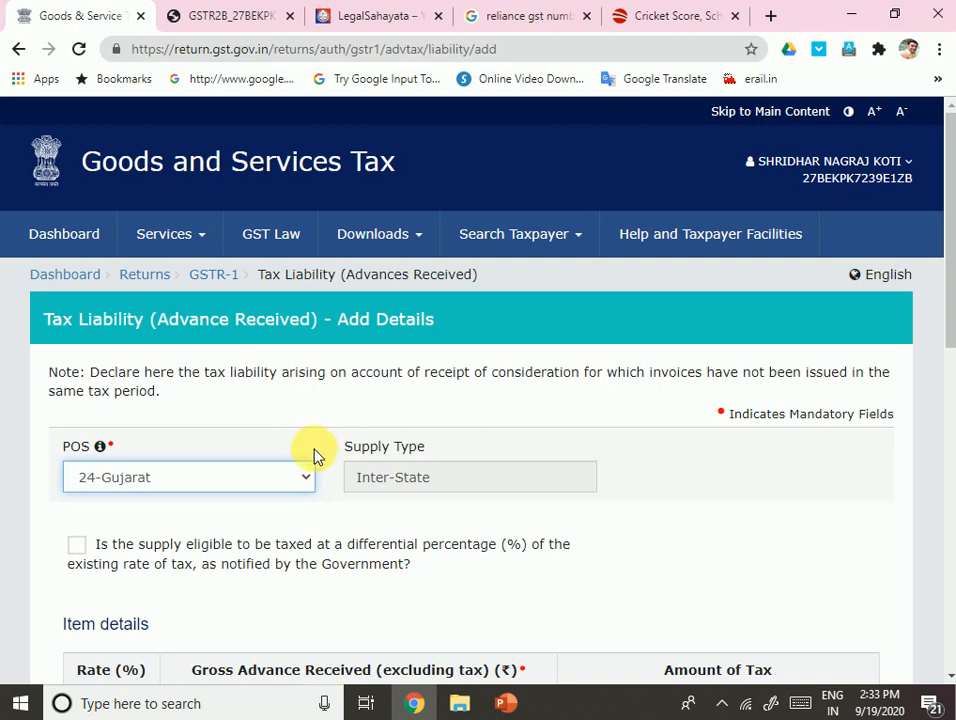
{"action": "left_click", "coordinate": [216, 275]}
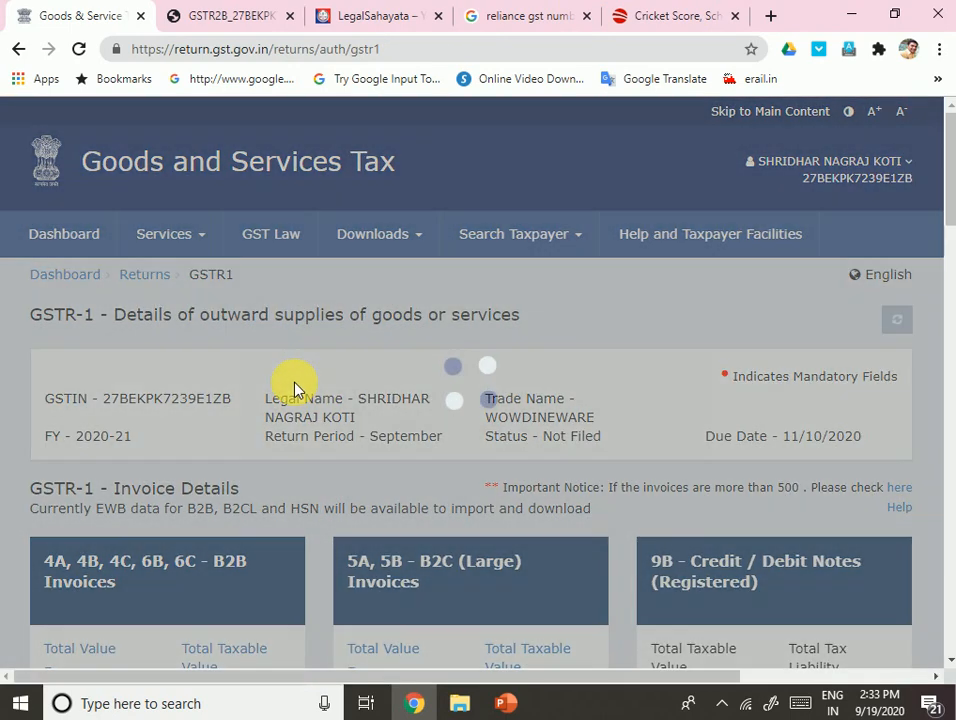
{"action": "scroll", "coordinate": [400, 390], "scroll_direction": "down", "scroll_amount": 8}
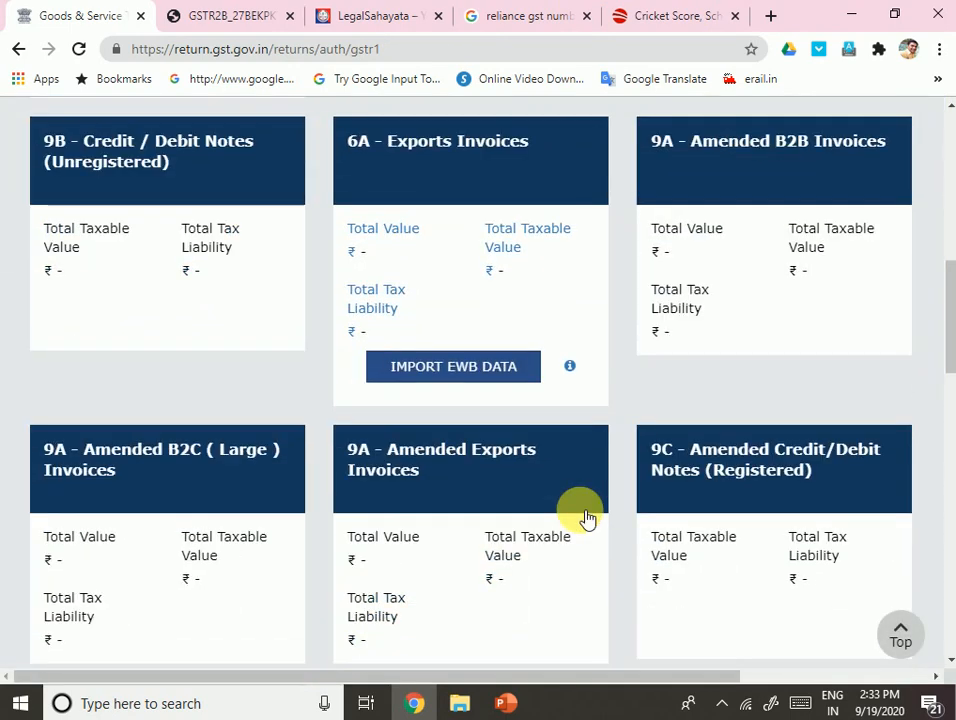
- Open 11B(1), 11B(2) - Adjustment of Advances and start adding state-wise details with 24-Gujarat as the POS
{"action": "scroll", "coordinate": [587, 518], "scroll_direction": "down", "scroll_amount": 2}
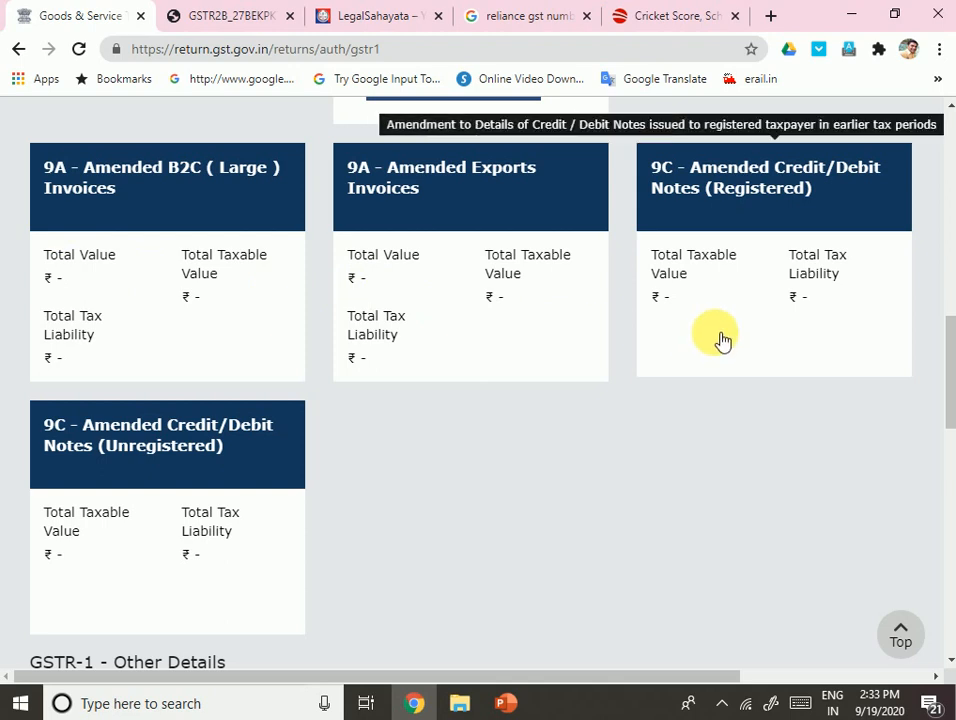
{"action": "scroll", "coordinate": [715, 340], "scroll_direction": "up", "scroll_amount": 3}
{"action": "scroll", "coordinate": [665, 410], "scroll_direction": "down", "scroll_amount": 2}
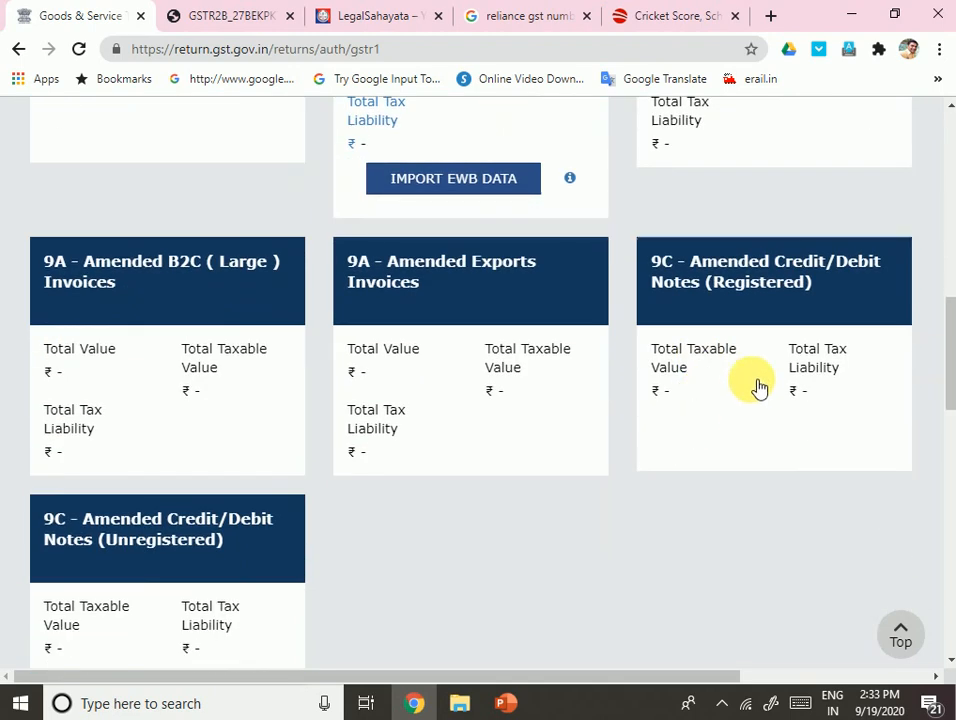
{"action": "scroll", "coordinate": [762, 374], "scroll_direction": "up", "scroll_amount": 2}
{"action": "scroll", "coordinate": [762, 380], "scroll_direction": "down", "scroll_amount": 7}
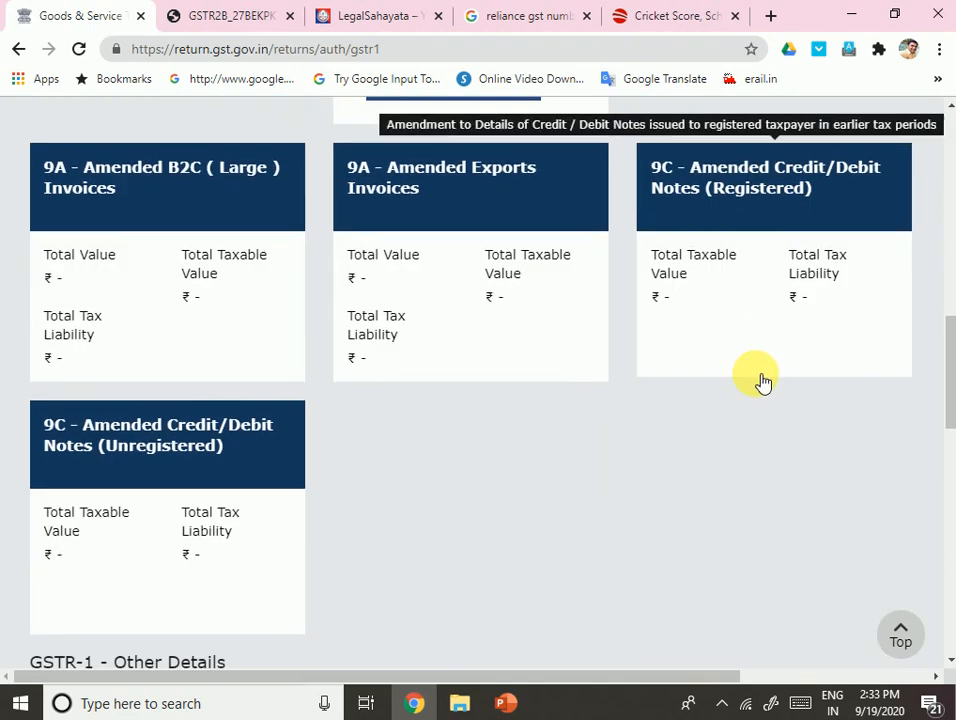
{"action": "scroll", "coordinate": [762, 382], "scroll_direction": "down", "scroll_amount": 2}
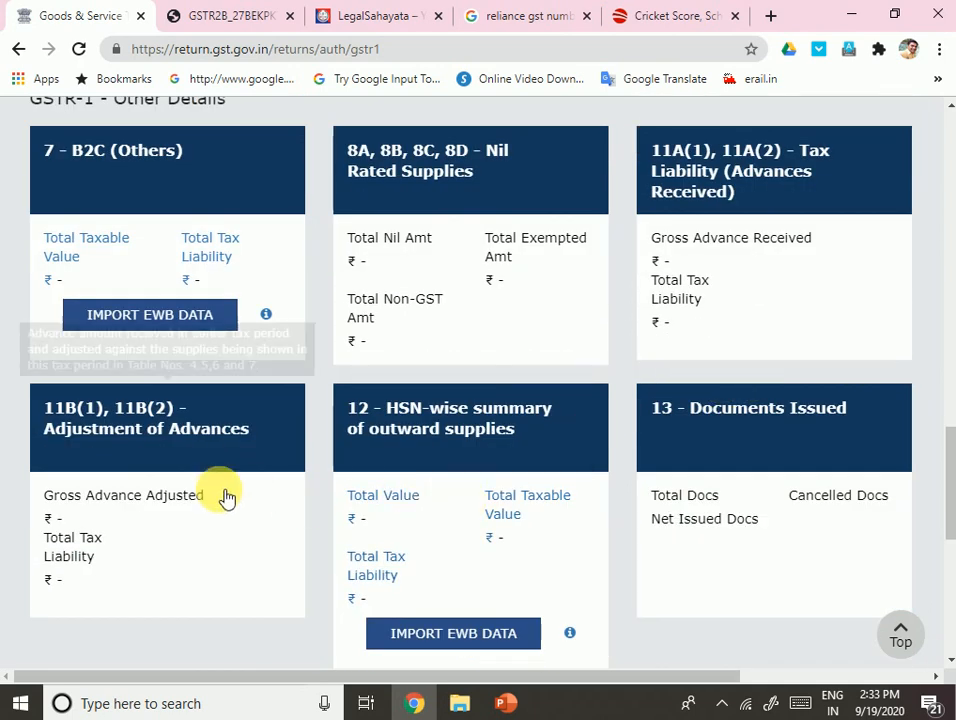
{"action": "left_click", "coordinate": [168, 488]}
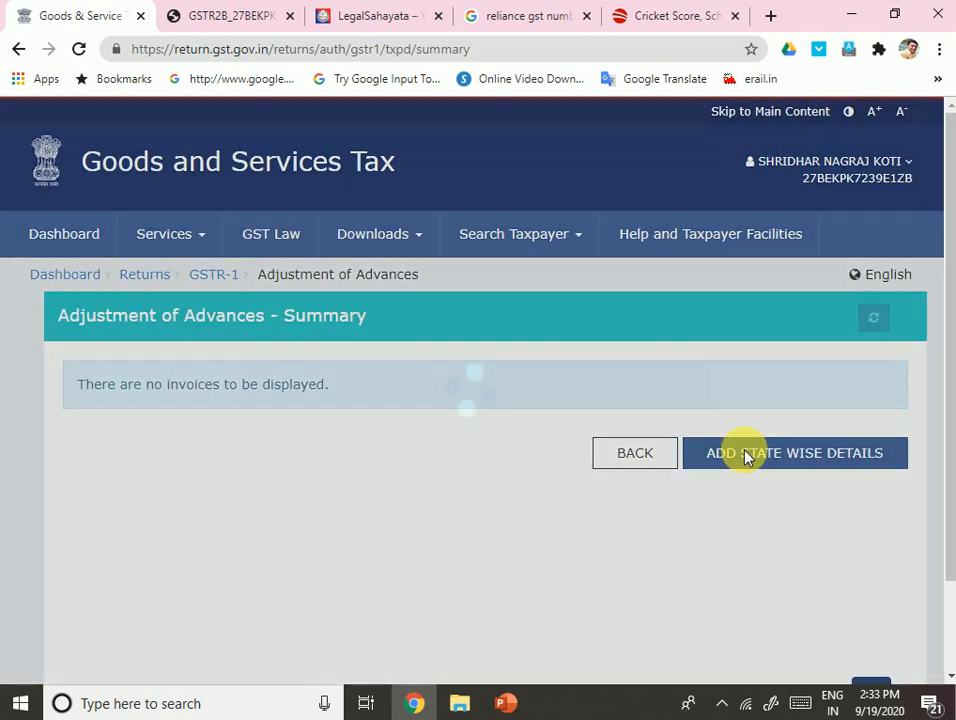
{"action": "left_click", "coordinate": [736, 462]}
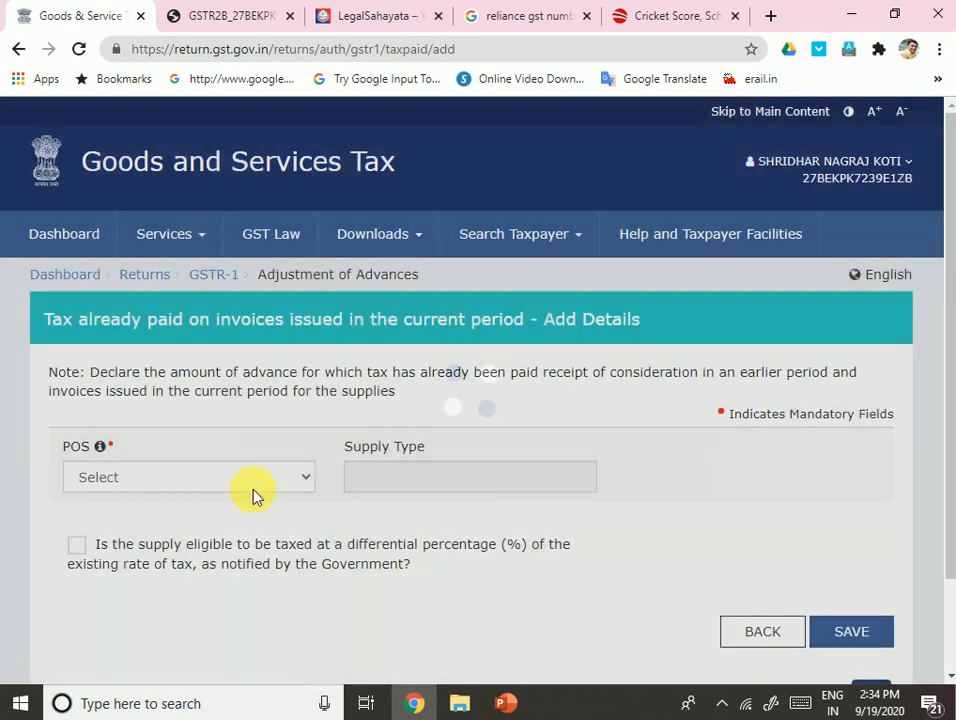
{"action": "left_click", "coordinate": [305, 478]}
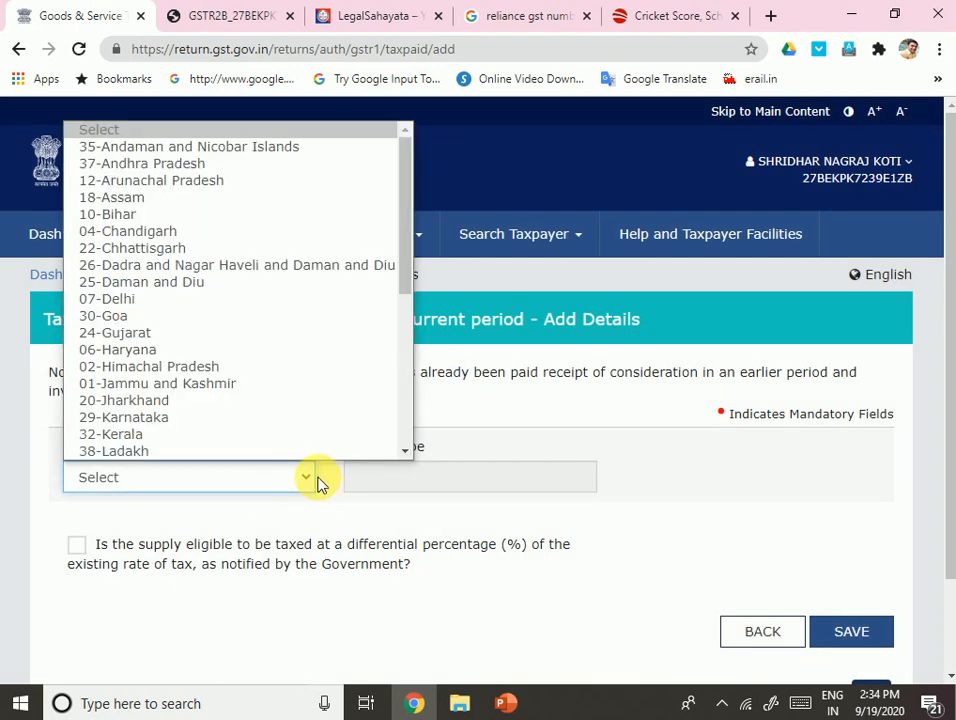
{"action": "left_click", "coordinate": [183, 332]}
- Examine the gross advance adjusted and tax fields for each rate, then return to the GSTR-1 overview without saving
{"action": "scroll", "coordinate": [470, 490], "scroll_direction": "down", "scroll_amount": 3}
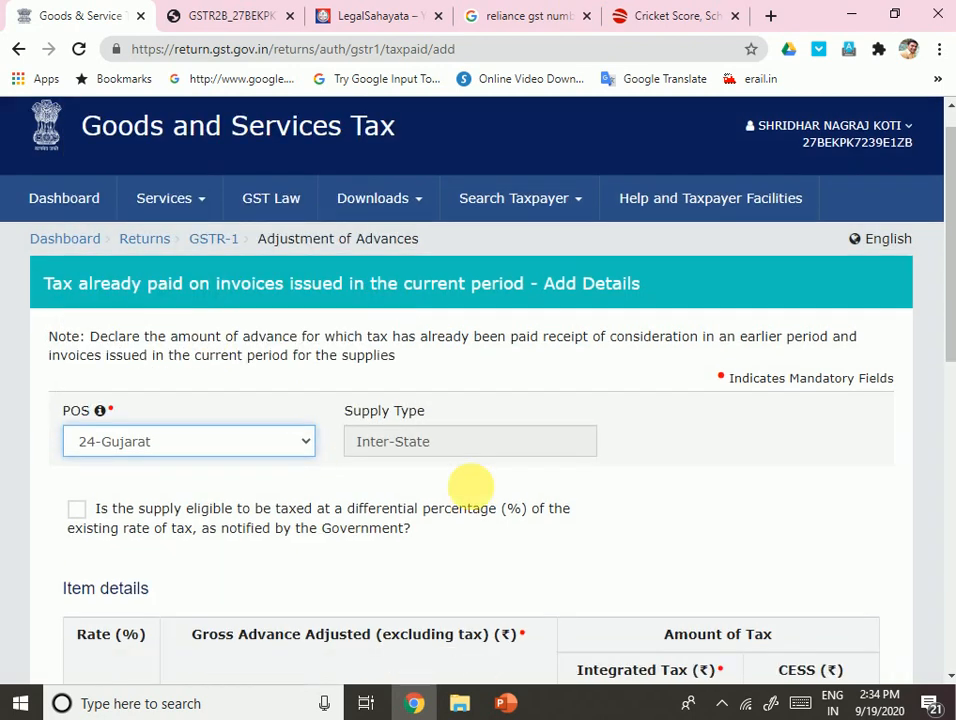
{"action": "scroll", "coordinate": [495, 525], "scroll_direction": "down", "scroll_amount": 4}
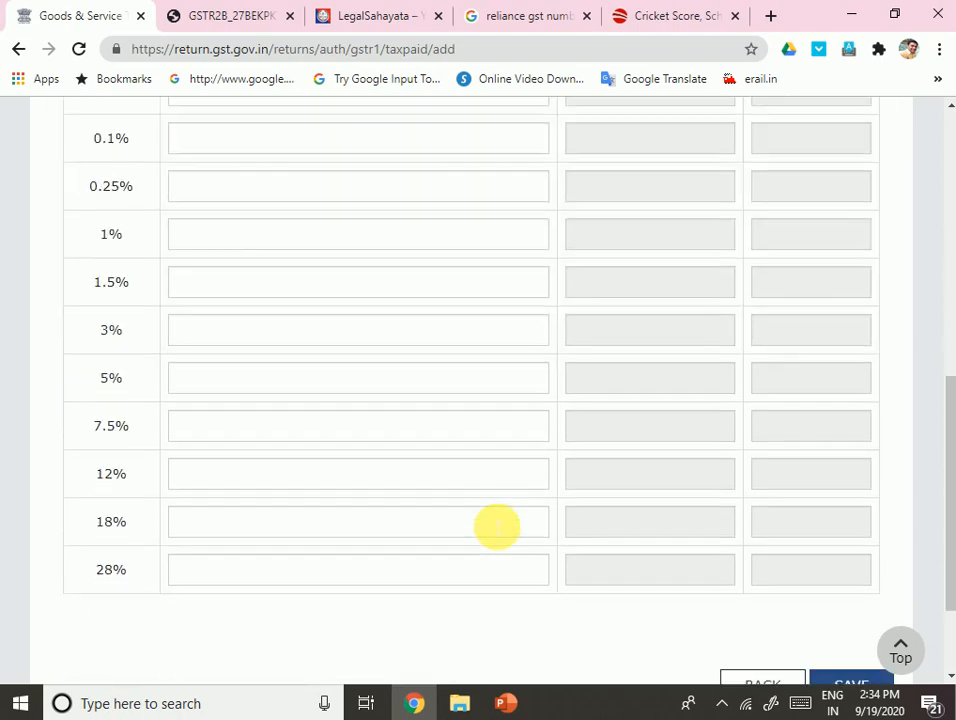
{"action": "scroll", "coordinate": [497, 527], "scroll_direction": "up", "scroll_amount": 10}
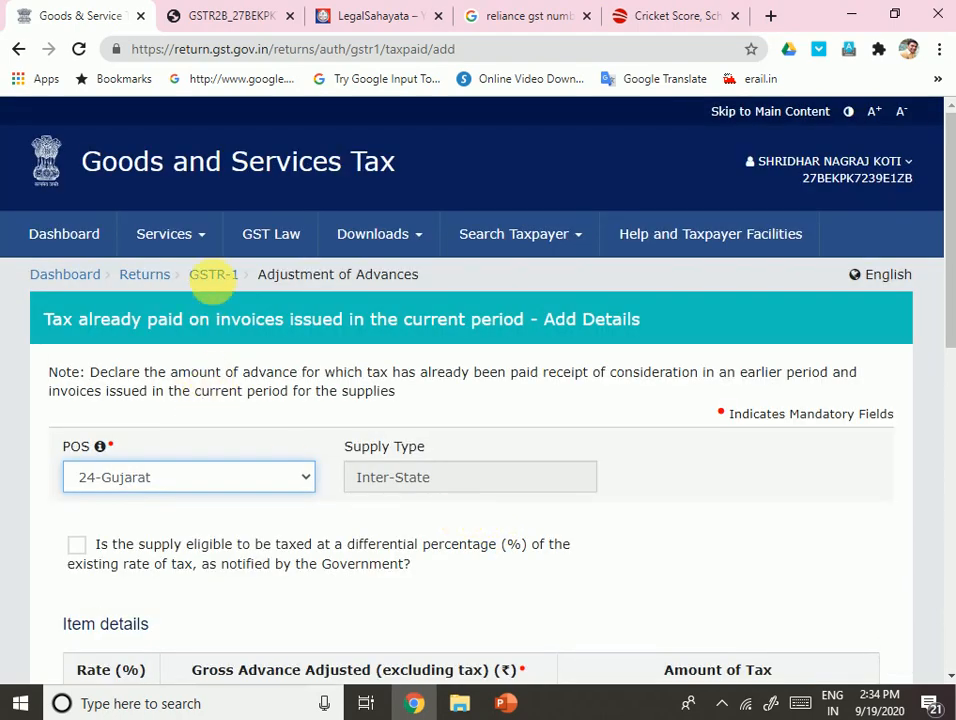
{"action": "left_click", "coordinate": [220, 285]}
- Open 12 - HSN-wise summary of outward supplies and bring up the form for adding details
{"action": "scroll", "coordinate": [540, 534], "scroll_direction": "down", "scroll_amount": 5}
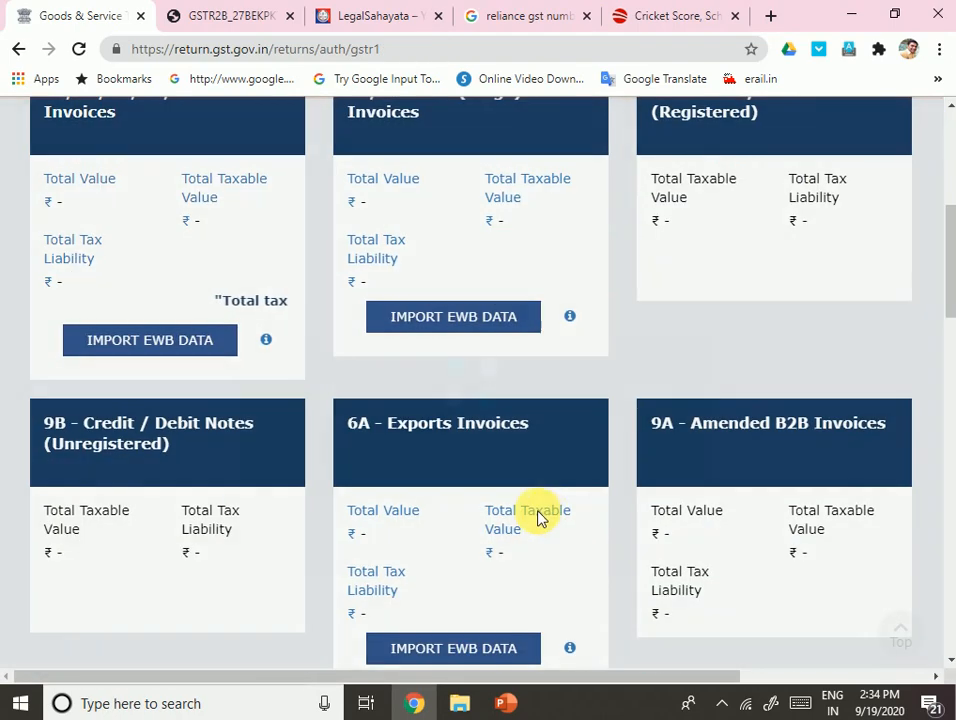
{"action": "scroll", "coordinate": [533, 513], "scroll_direction": "down", "scroll_amount": 10}
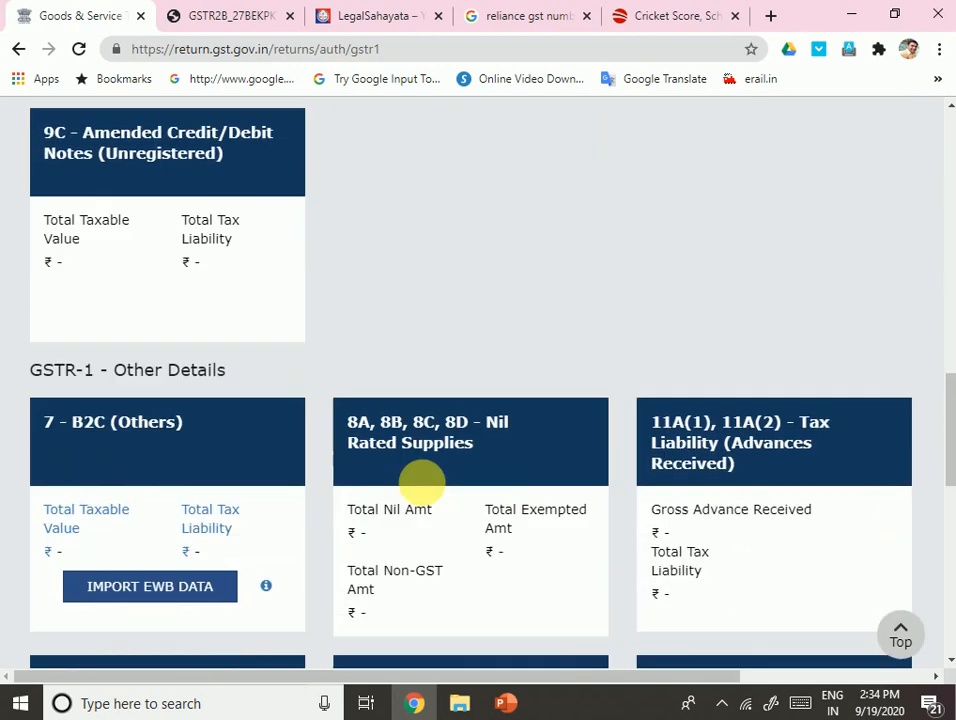
{"action": "scroll", "coordinate": [600, 424], "scroll_direction": "down", "scroll_amount": 2}
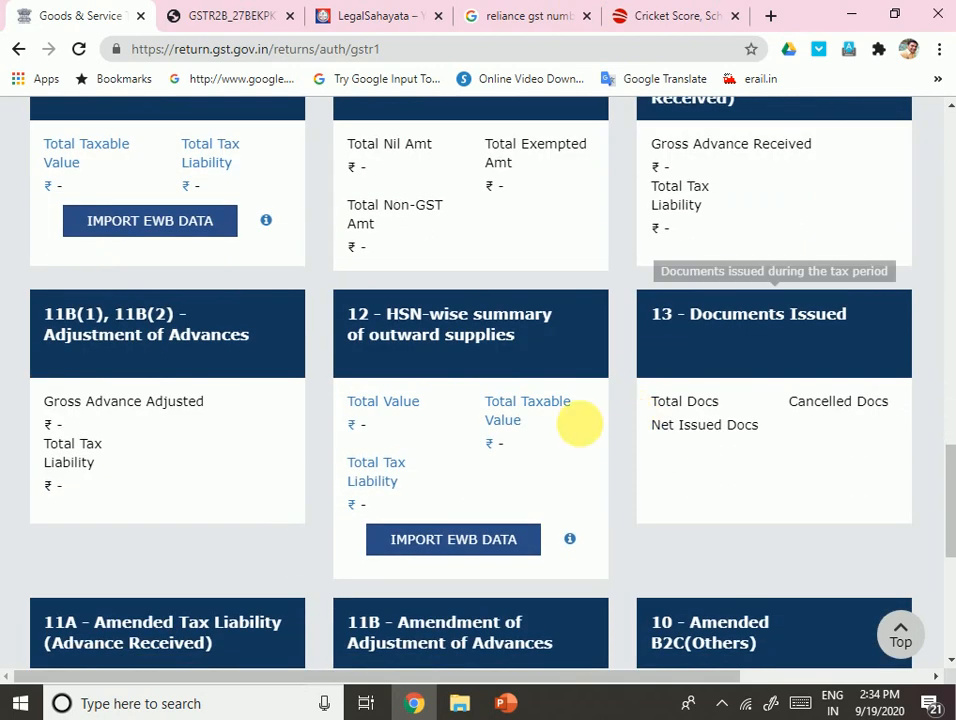
{"action": "left_click", "coordinate": [480, 448]}
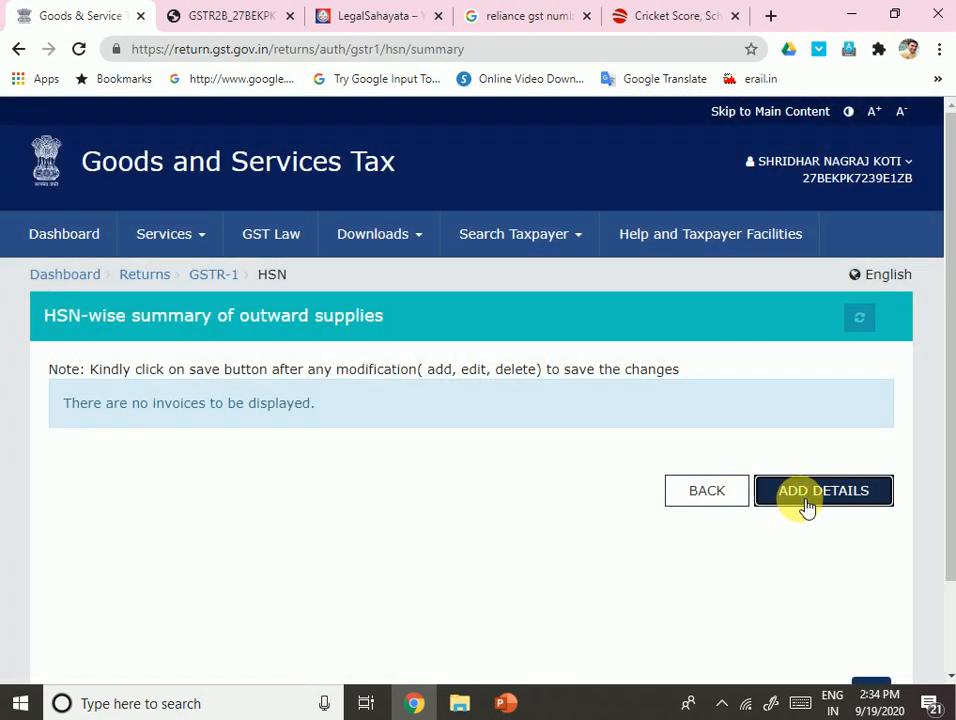
{"action": "left_click", "coordinate": [806, 492]}
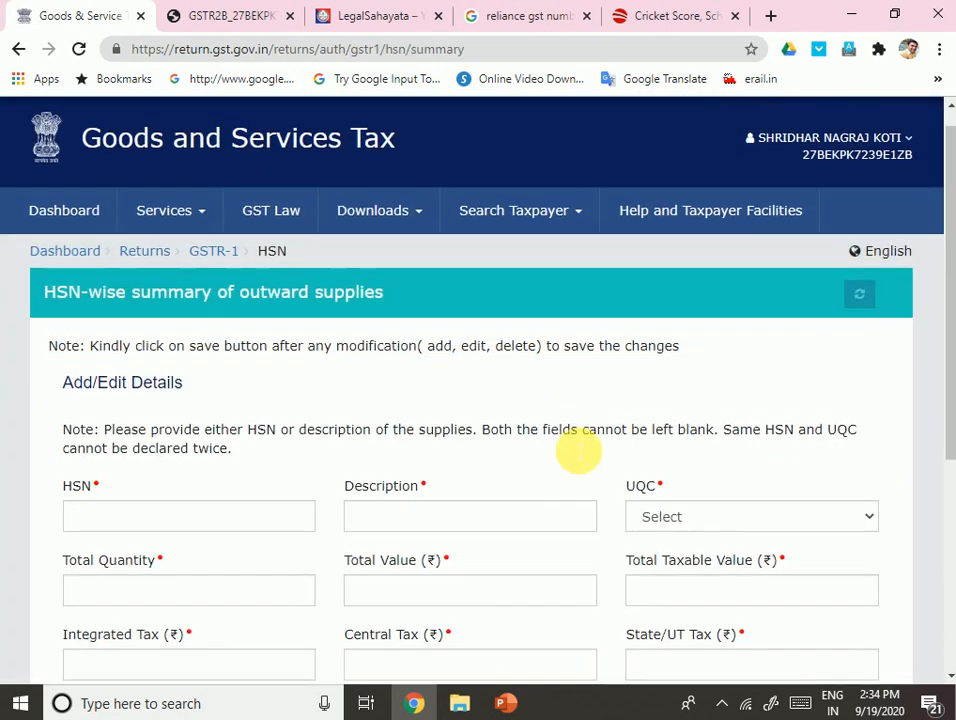
{"action": "scroll", "coordinate": [576, 449], "scroll_direction": "down", "scroll_amount": 3}
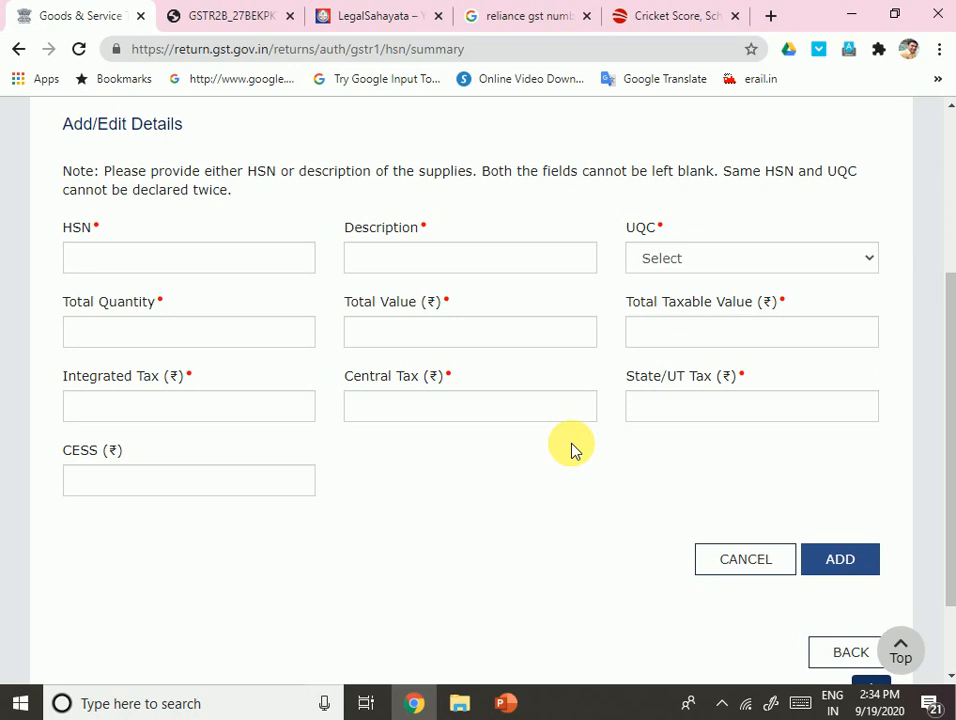
- Set the UQC of the new HSN entry to UNT-UNITS
{"action": "left_click", "coordinate": [124, 264]}
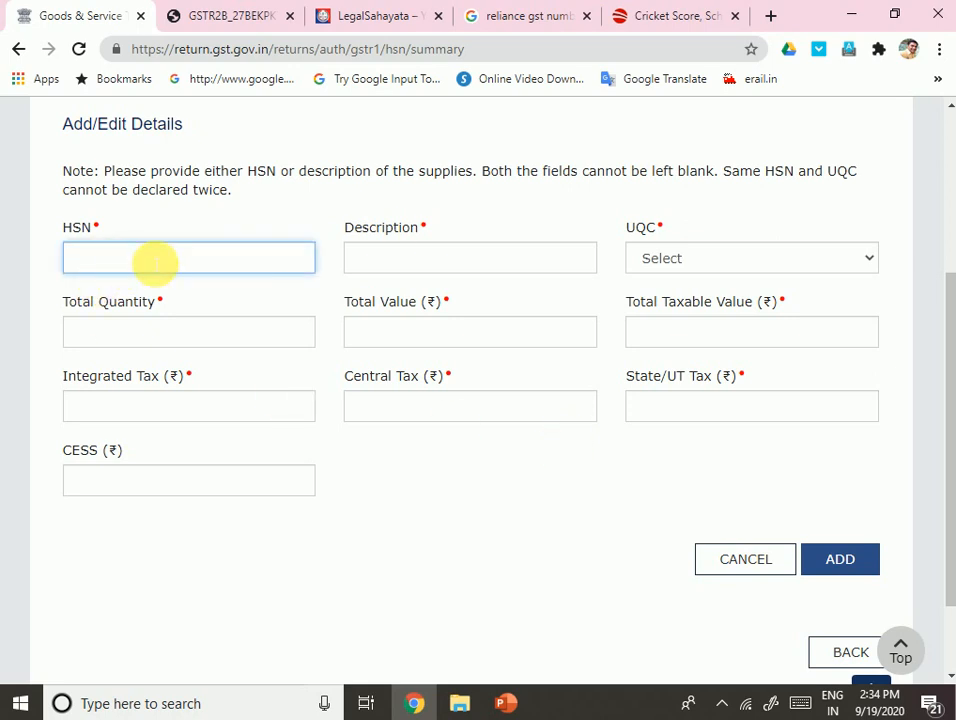
{"action": "left_click", "coordinate": [753, 262]}
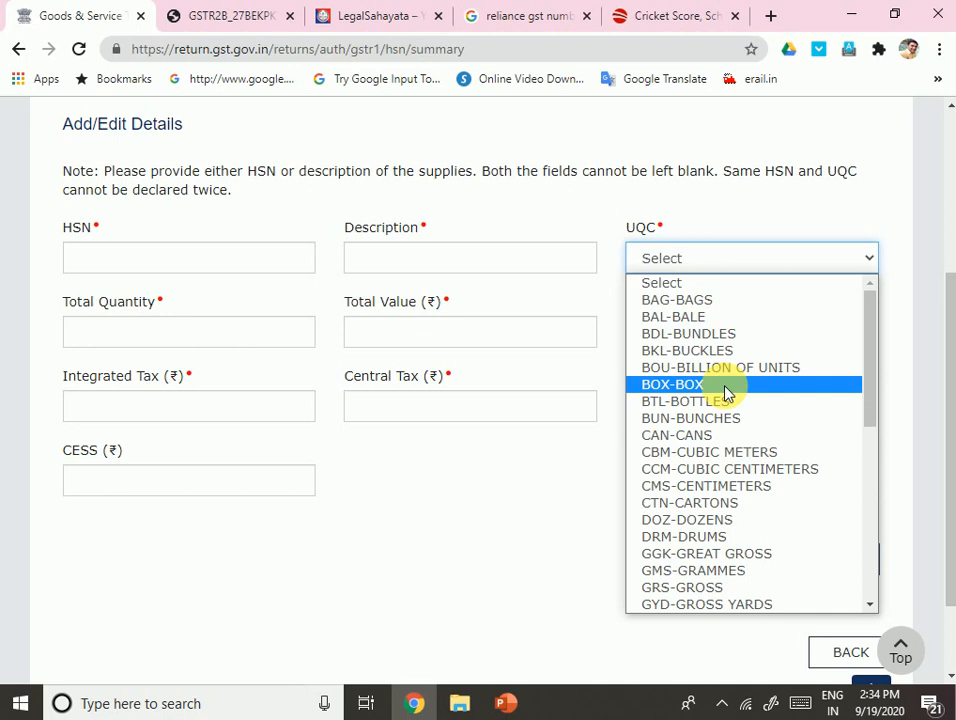
{"action": "scroll", "coordinate": [717, 540], "scroll_direction": "down", "scroll_amount": 4}
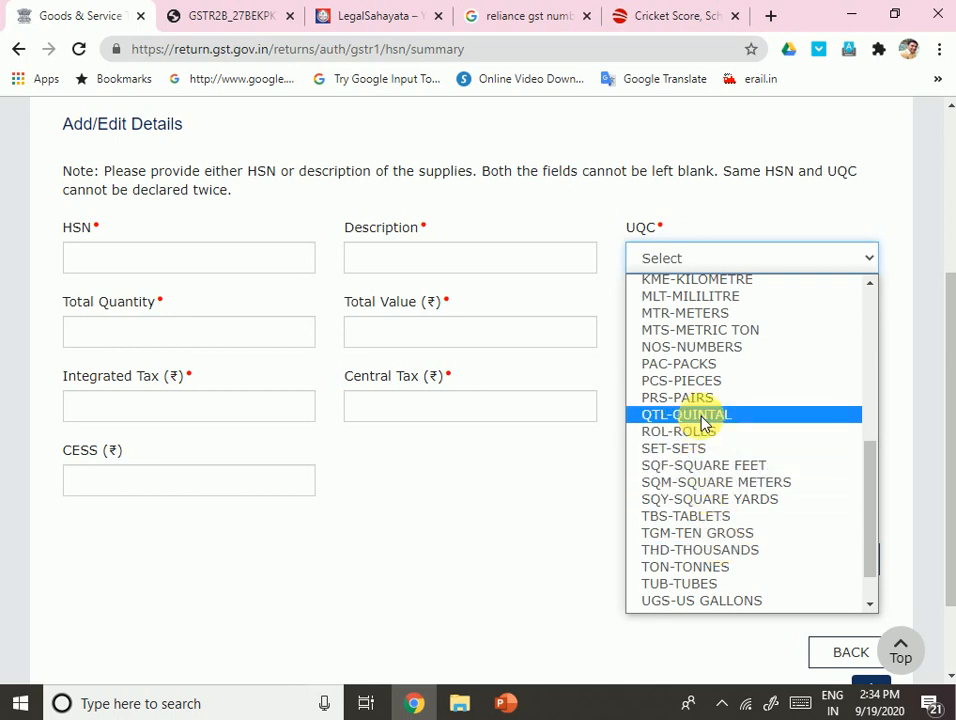
{"action": "scroll", "coordinate": [702, 420], "scroll_direction": "down", "scroll_amount": 1}
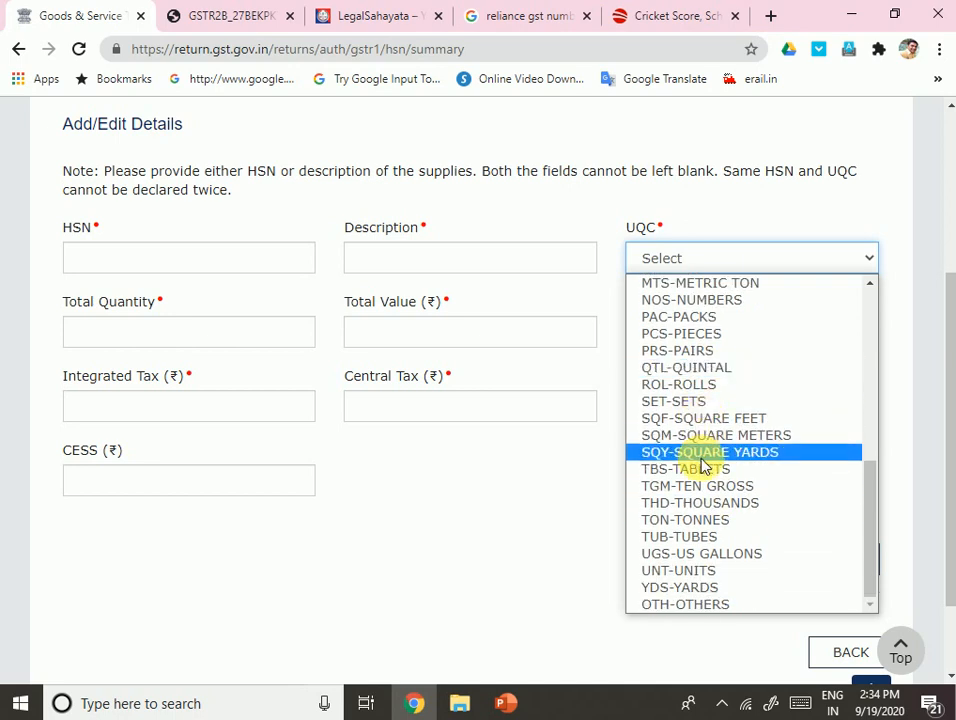
{"action": "left_click", "coordinate": [698, 572]}
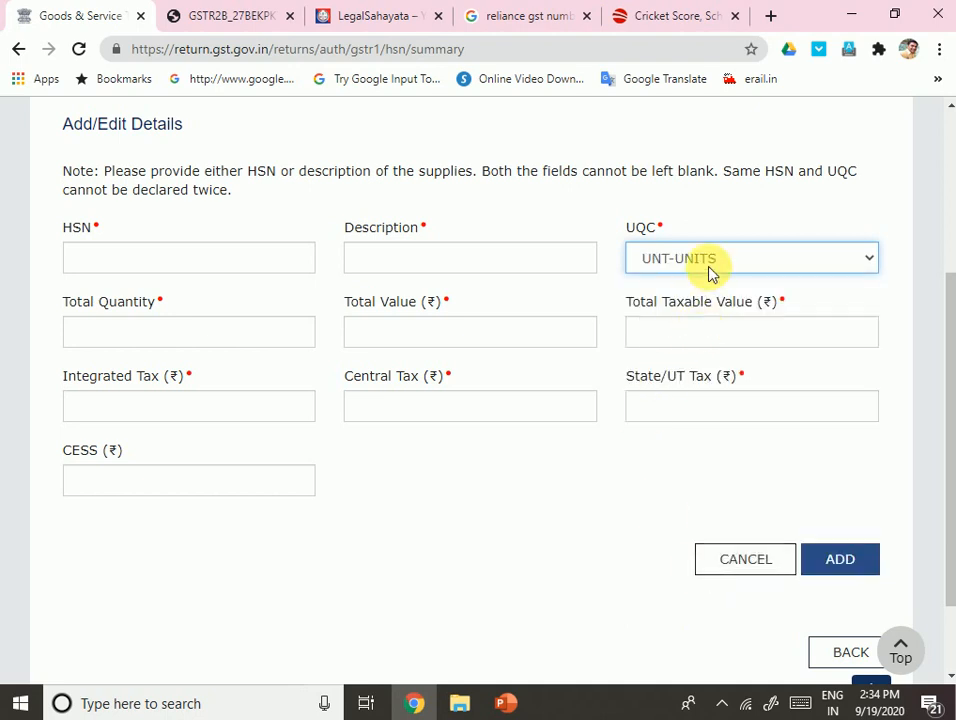
- Examine the HSN entry's total quantity, total value, taxable value, integrated tax and state tax fields
{"action": "left_click", "coordinate": [248, 342]}
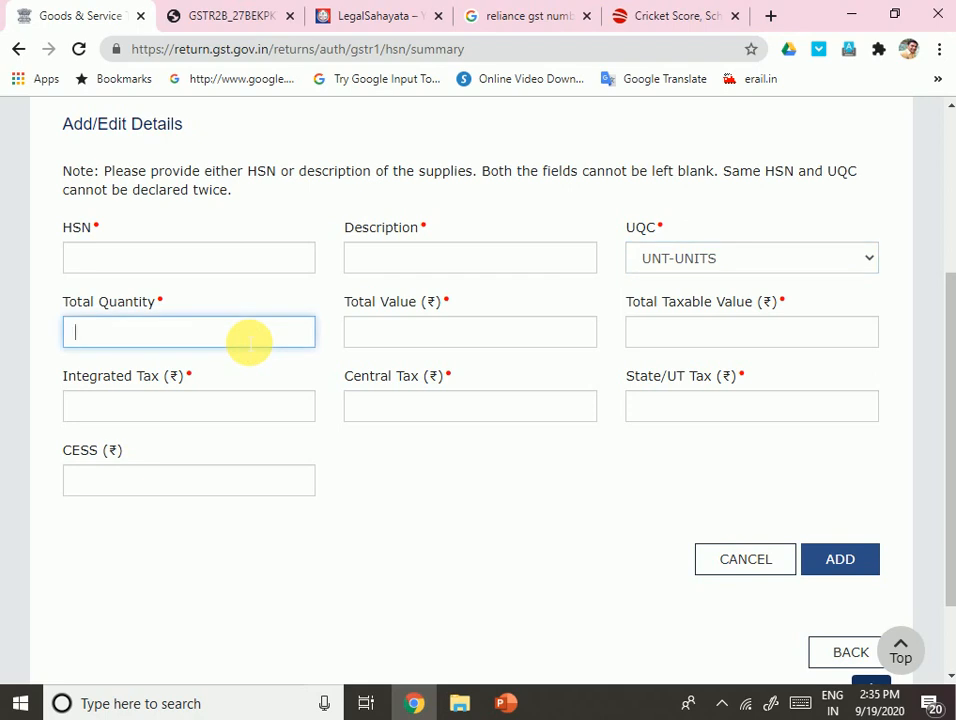
{"action": "left_click", "coordinate": [457, 326]}
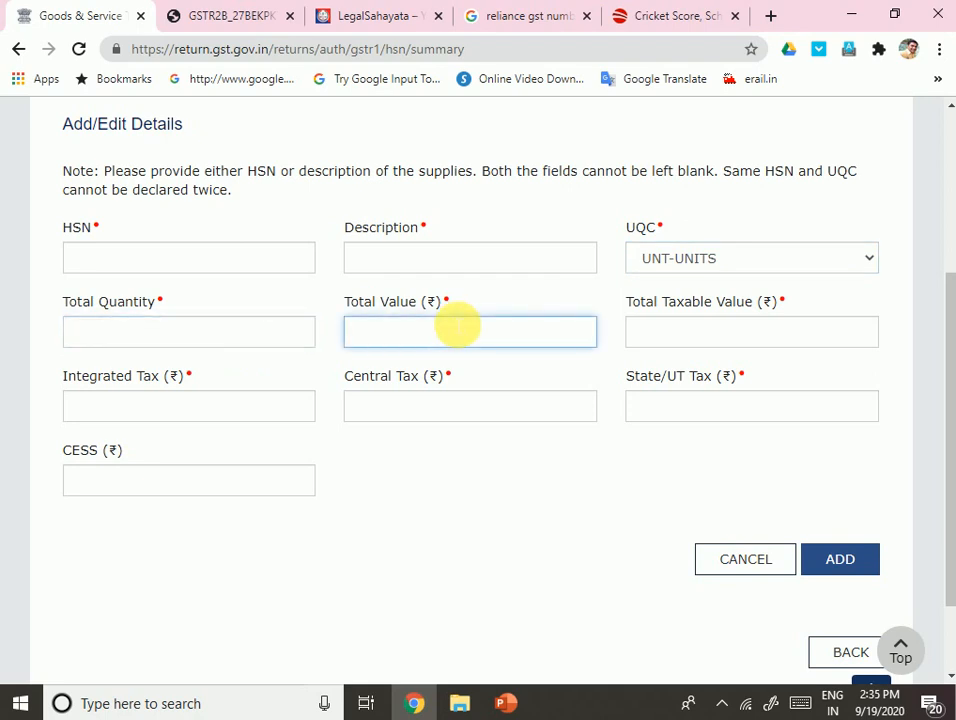
{"action": "left_click", "coordinate": [680, 346]}
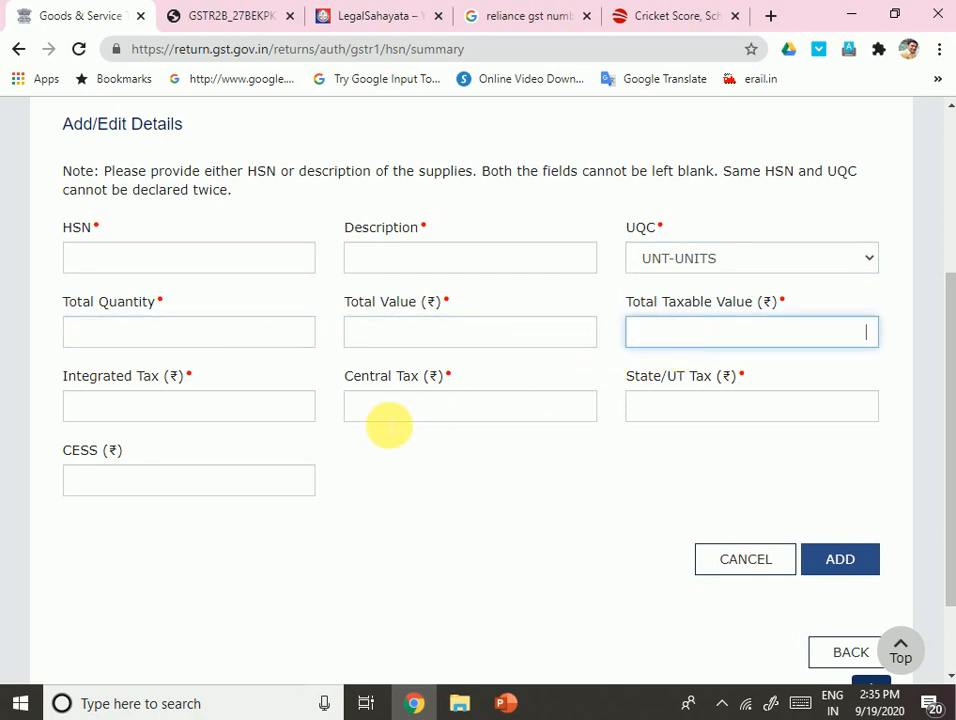
{"action": "left_click", "coordinate": [184, 410]}
{"action": "left_click", "coordinate": [690, 412]}
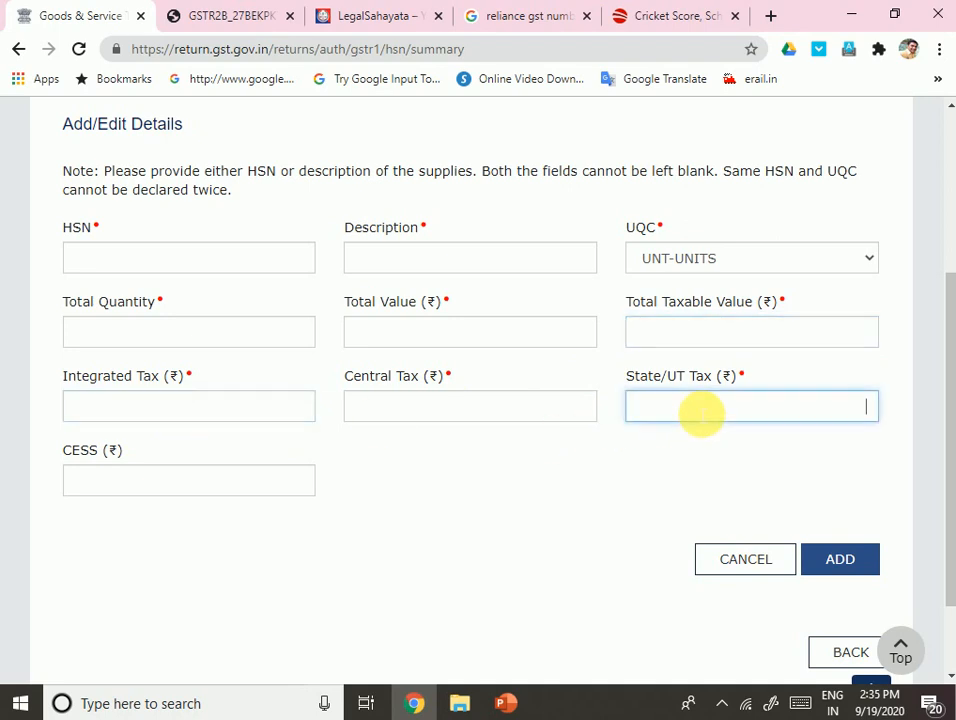
{"action": "scroll", "coordinate": [365, 415], "scroll_direction": "up", "scroll_amount": 3}
{"action": "scroll", "coordinate": [350, 425], "scroll_direction": "down", "scroll_amount": 2}
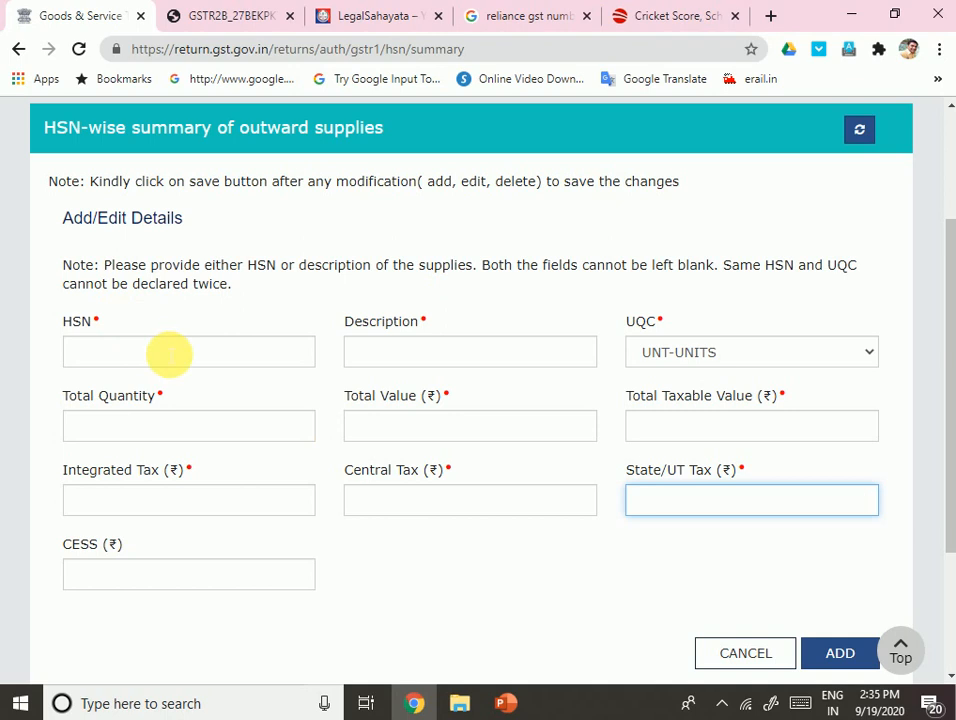
{"action": "left_click", "coordinate": [185, 497]}
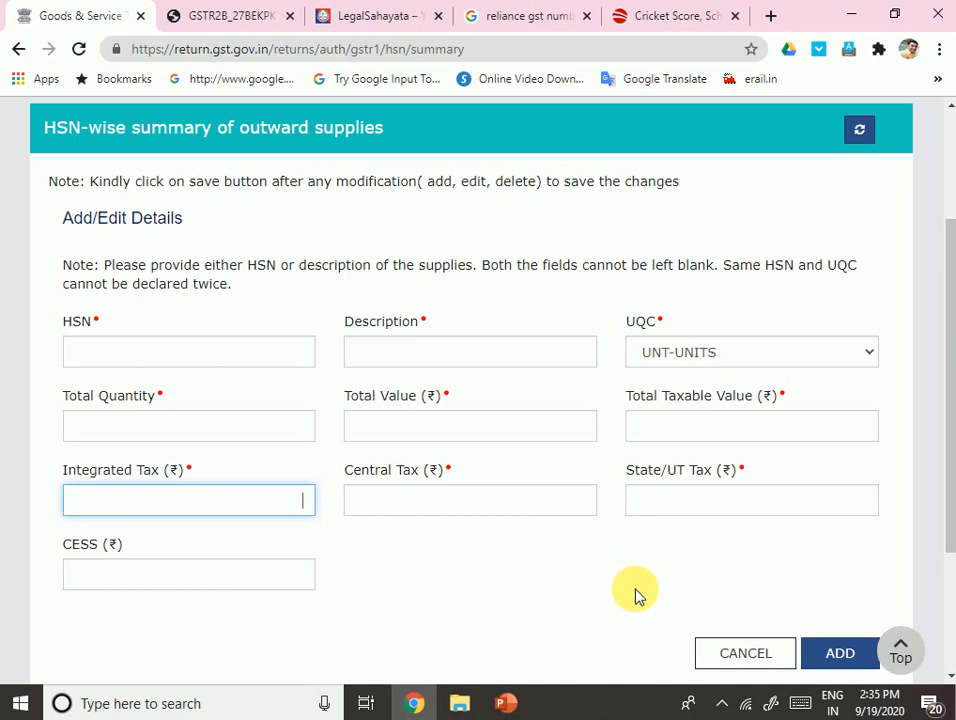
- Cancel the HSN entry without adding it and return to the GSTR-1 overview
{"action": "scroll", "coordinate": [545, 580], "scroll_direction": "up", "scroll_amount": 2}
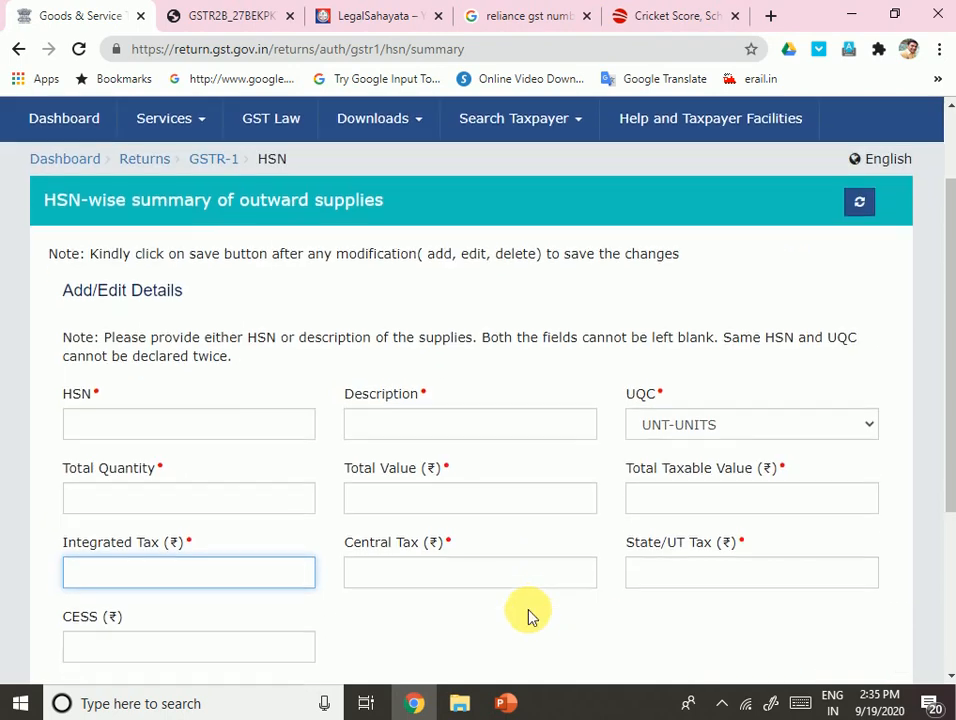
{"action": "scroll", "coordinate": [535, 605], "scroll_direction": "down", "scroll_amount": 2}
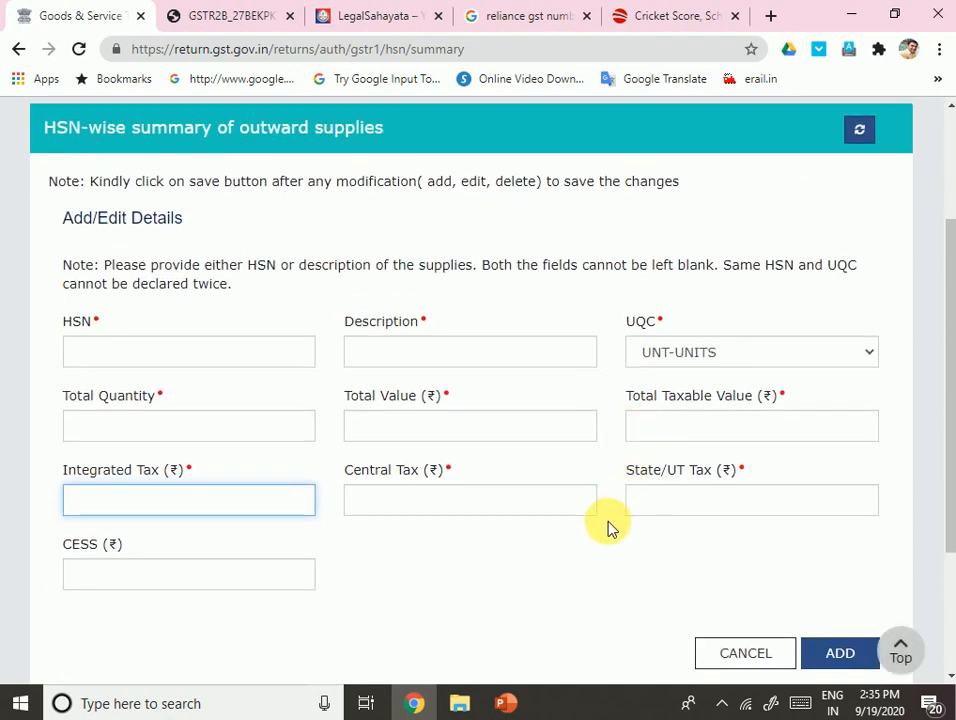
{"action": "scroll", "coordinate": [640, 574], "scroll_direction": "down", "scroll_amount": 3}
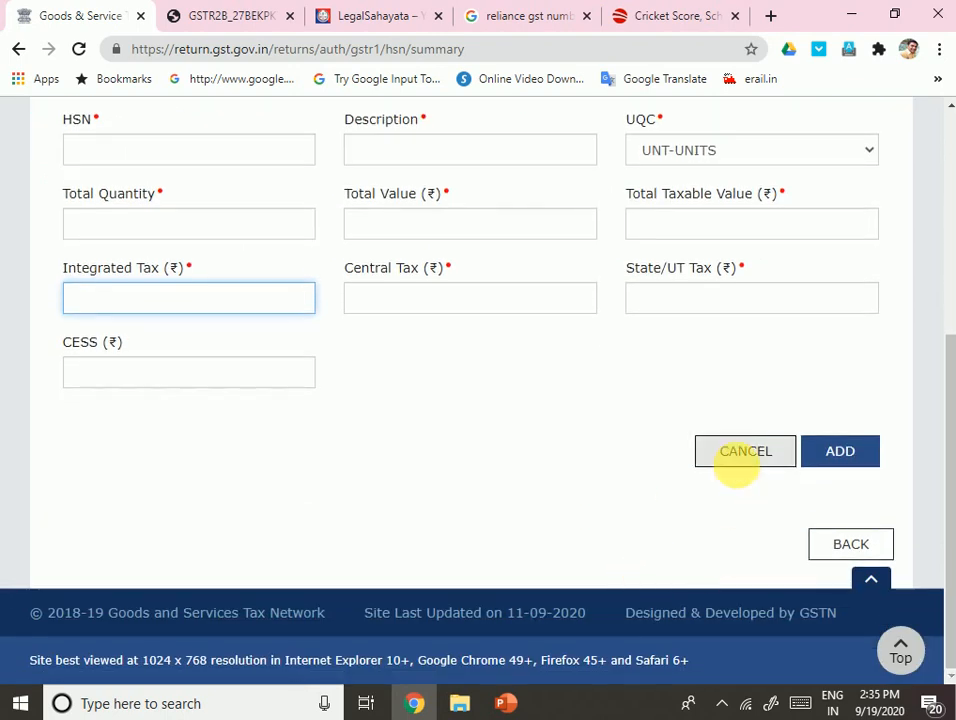
{"action": "left_click", "coordinate": [740, 455]}
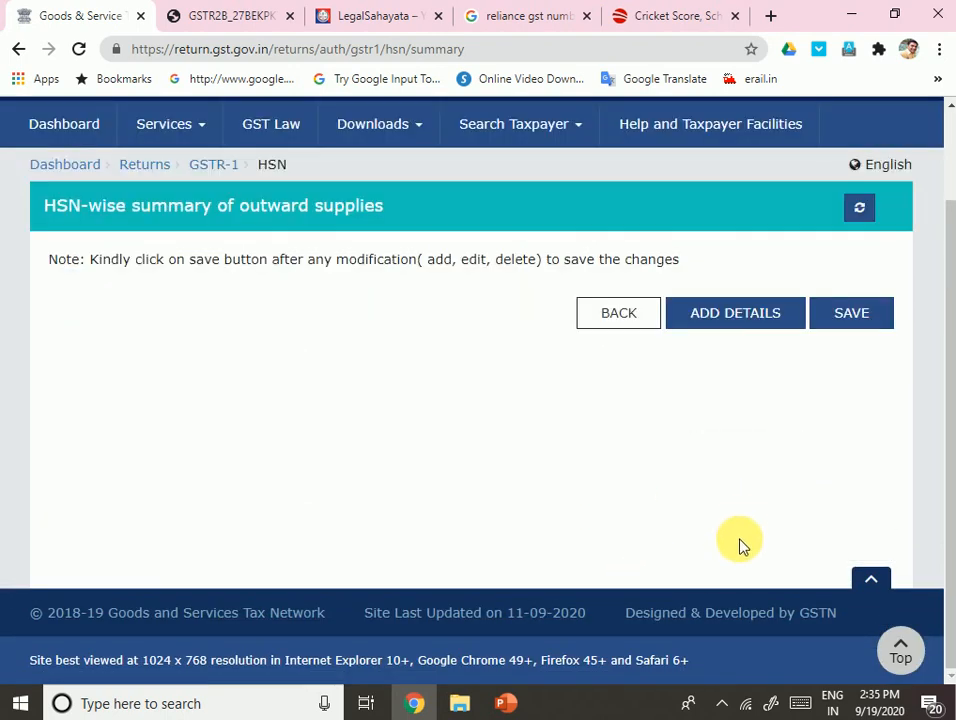
{"action": "left_click", "coordinate": [632, 316]}
- Review the remaining Other Details sections, including 13 - Documents Issued, and the summary, acknowledgement and filing options
{"action": "scroll", "coordinate": [655, 440], "scroll_direction": "down", "scroll_amount": 8}
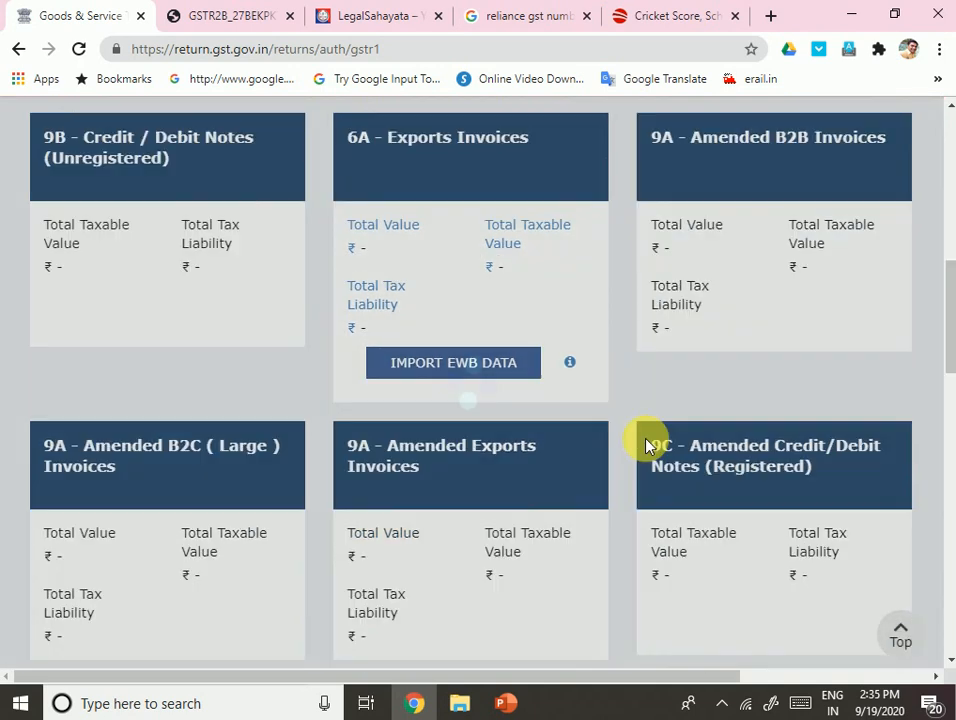
{"action": "scroll", "coordinate": [646, 446], "scroll_direction": "down", "scroll_amount": 15}
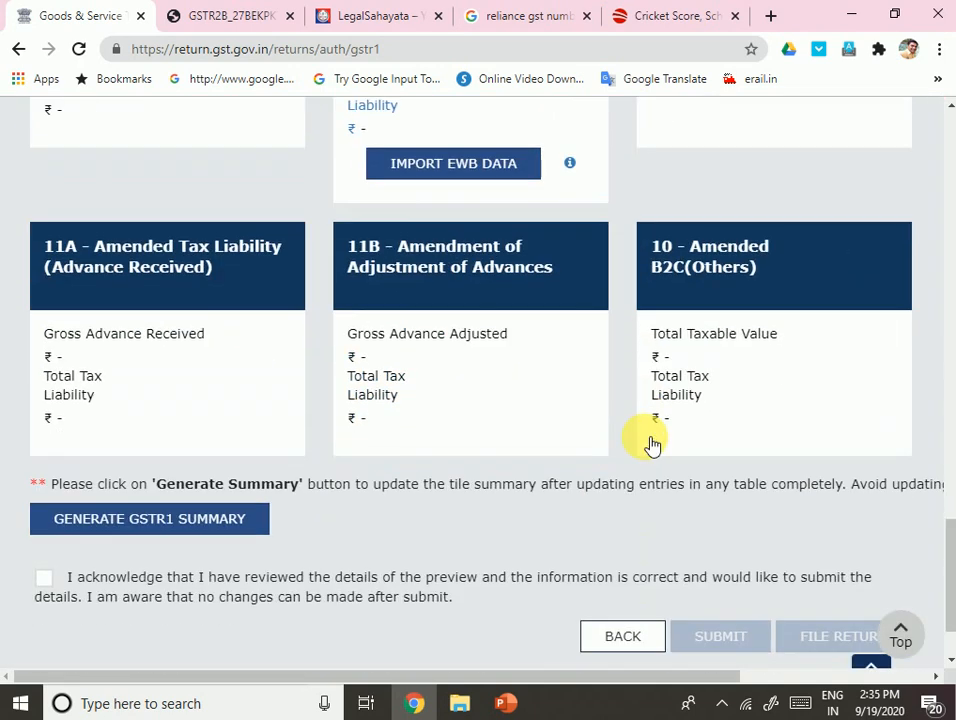
{"action": "scroll", "coordinate": [651, 444], "scroll_direction": "up", "scroll_amount": 3}
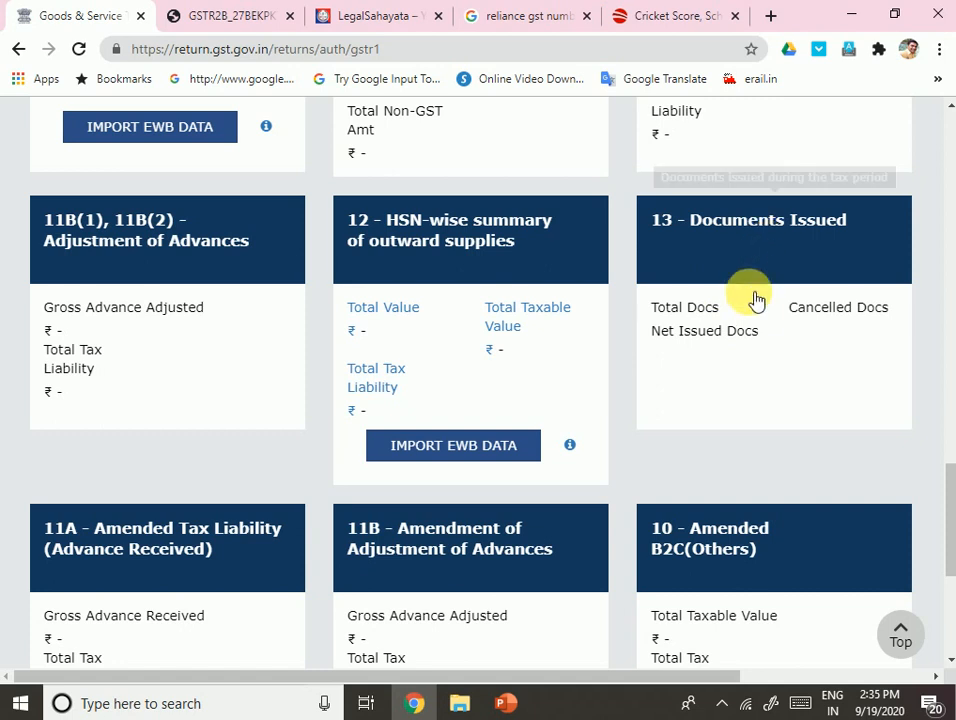
{"action": "scroll", "coordinate": [754, 300], "scroll_direction": "up", "scroll_amount": 6}
{"action": "scroll", "coordinate": [725, 388], "scroll_direction": "down", "scroll_amount": 10}
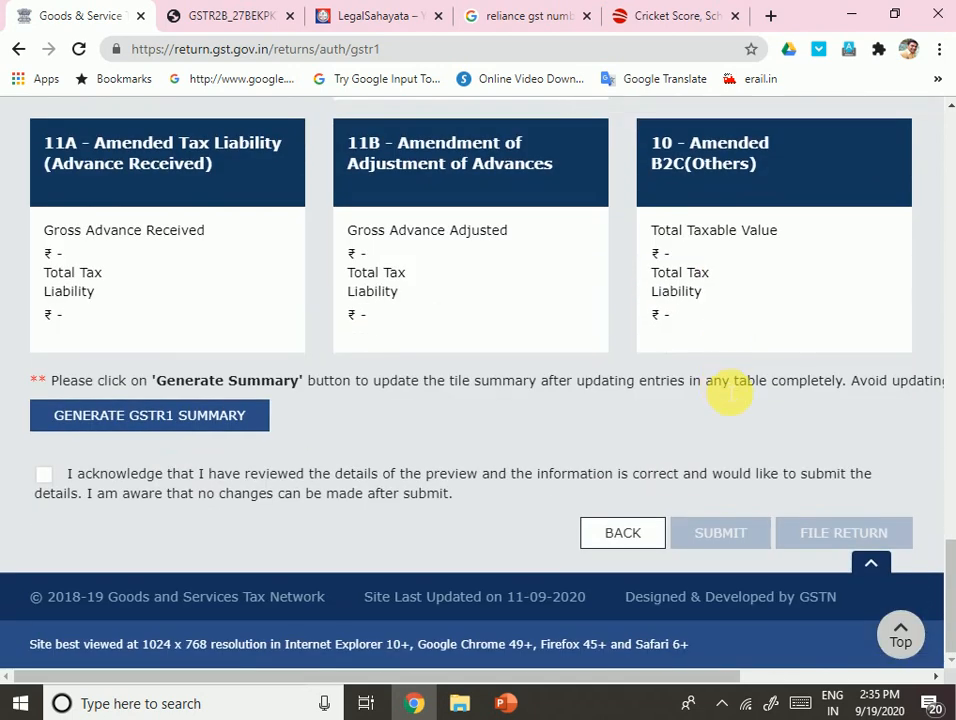
- Open 13 - Documents Issued and add a document row under Invoices for outward supply
{"action": "scroll", "coordinate": [727, 395], "scroll_direction": "up", "scroll_amount": 6}
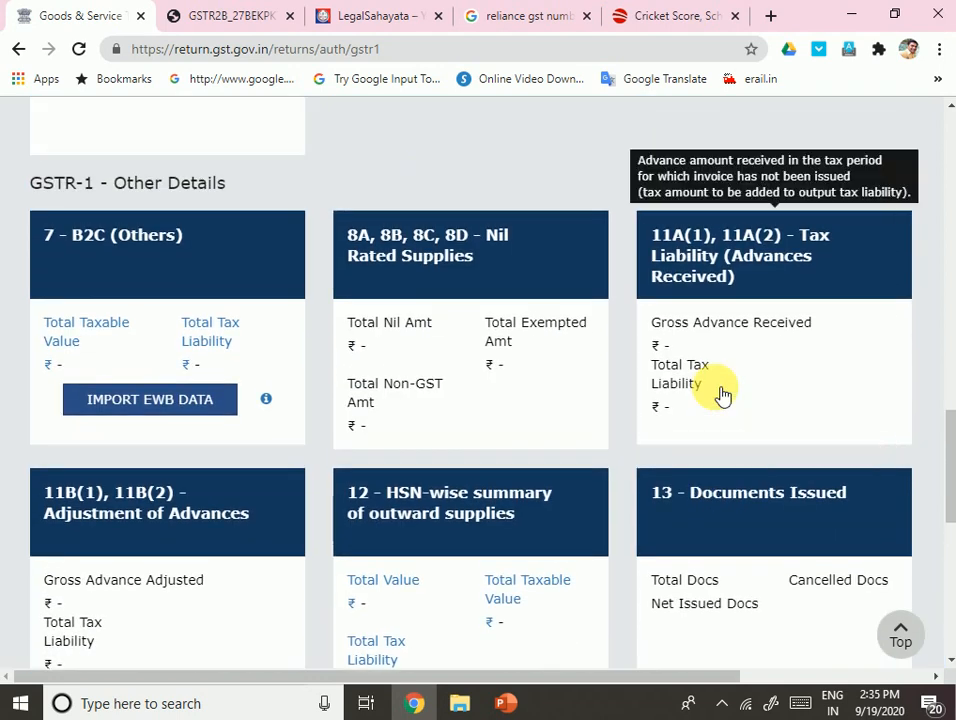
{"action": "scroll", "coordinate": [722, 395], "scroll_direction": "down", "scroll_amount": 1}
{"action": "scroll", "coordinate": [722, 395], "scroll_direction": "down", "scroll_amount": 3}
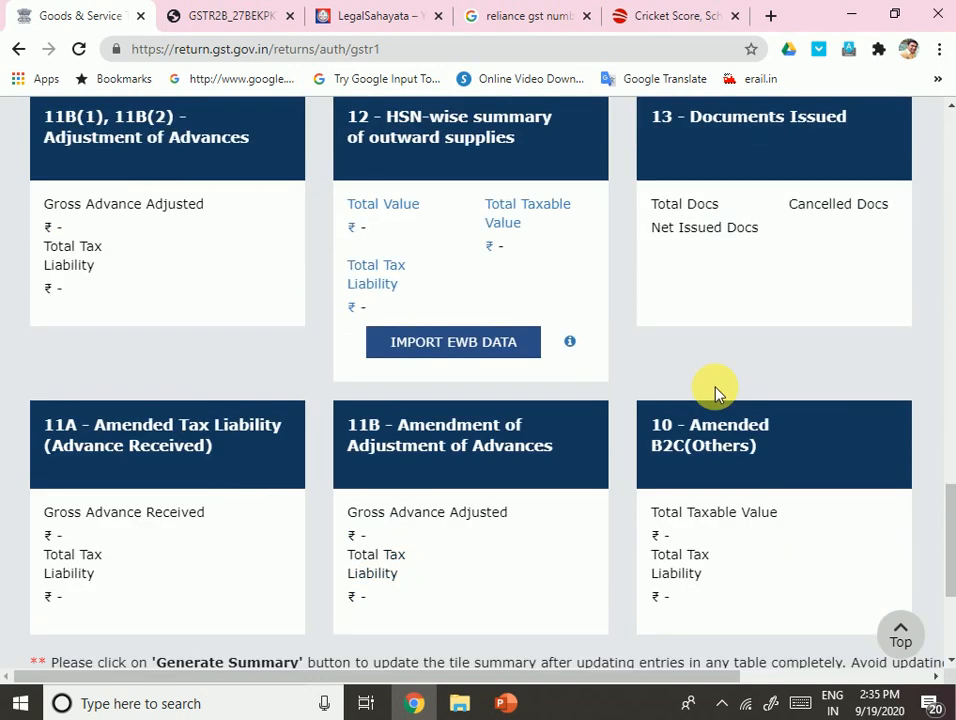
{"action": "left_click", "coordinate": [709, 268]}
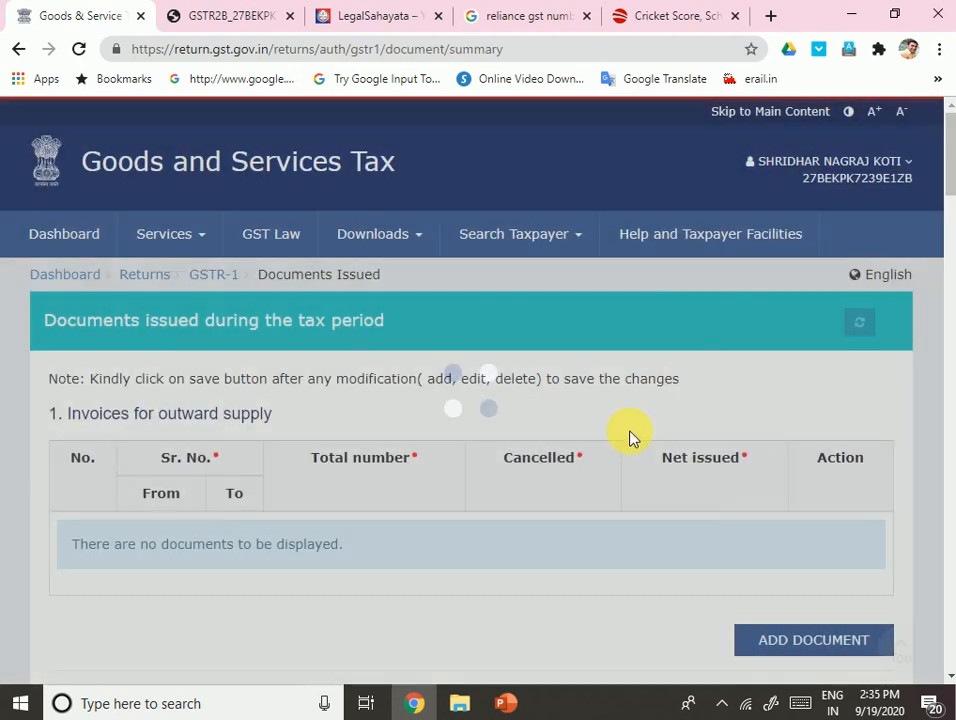
{"action": "scroll", "coordinate": [597, 498], "scroll_direction": "down", "scroll_amount": 3}
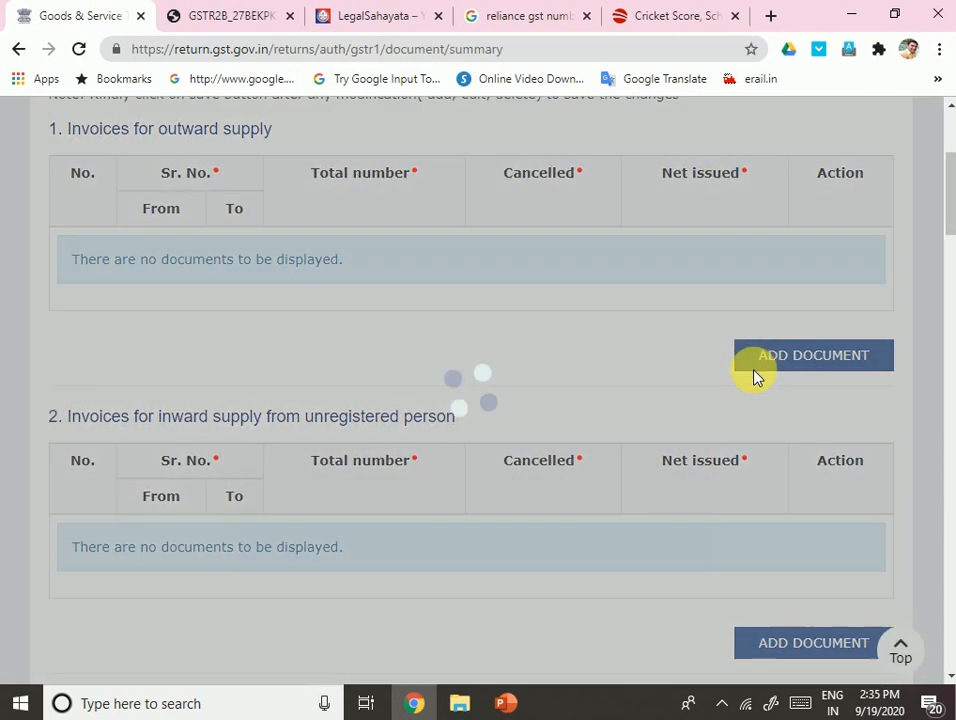
{"action": "scroll", "coordinate": [754, 376], "scroll_direction": "down", "scroll_amount": 4}
{"action": "scroll", "coordinate": [752, 376], "scroll_direction": "up", "scroll_amount": 5}
{"action": "left_click", "coordinate": [800, 455]}
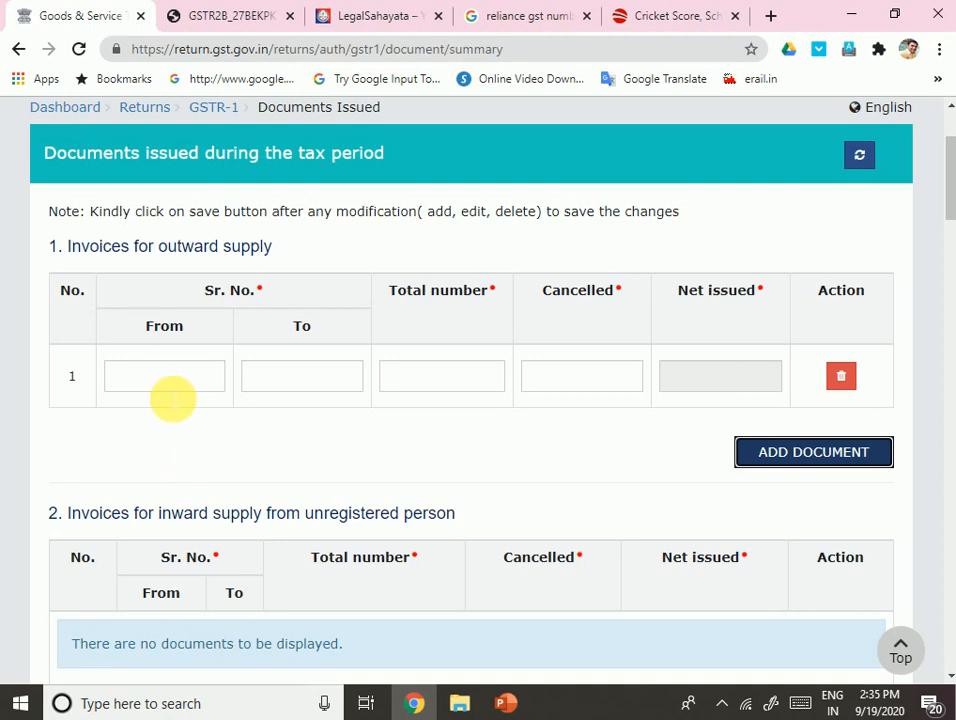
- Fill the outward supply invoice row with serial numbers from 105 to 111, total number 7 and cancelled 0
{"action": "left_click", "coordinate": [190, 378]}
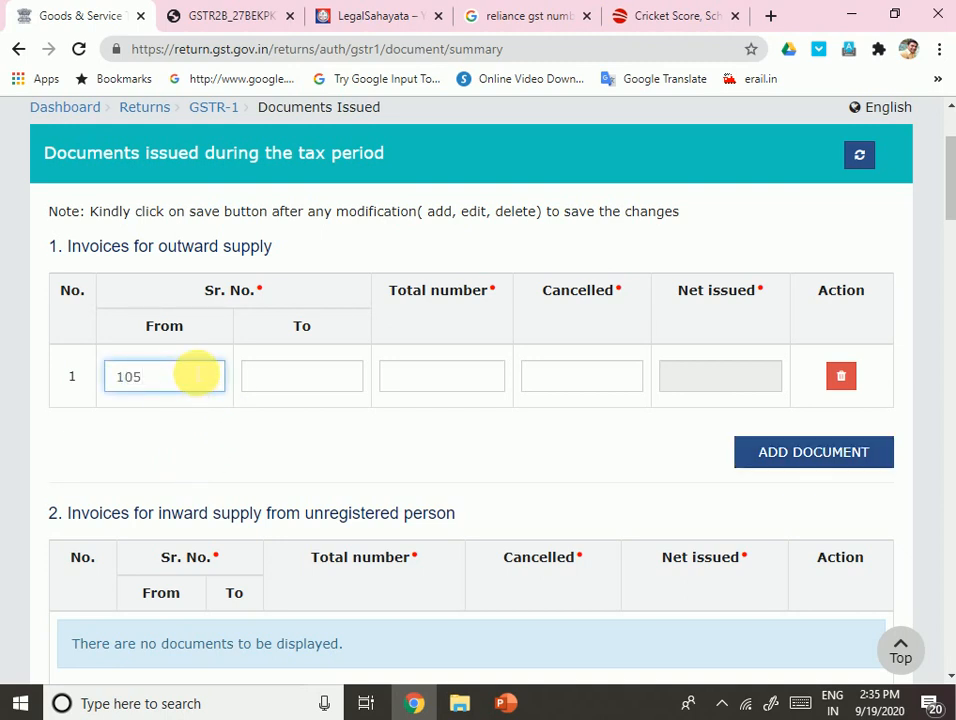
{"action": "key", "text": "Tab"}
{"action": "type", "text": "11"}
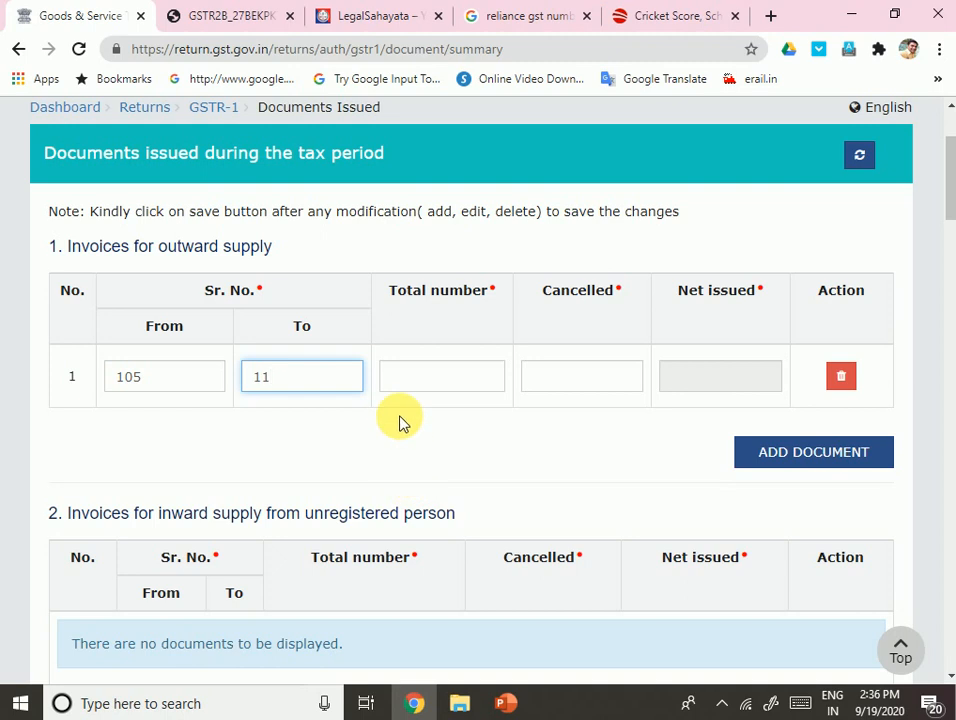
{"action": "type", "text": "1"}
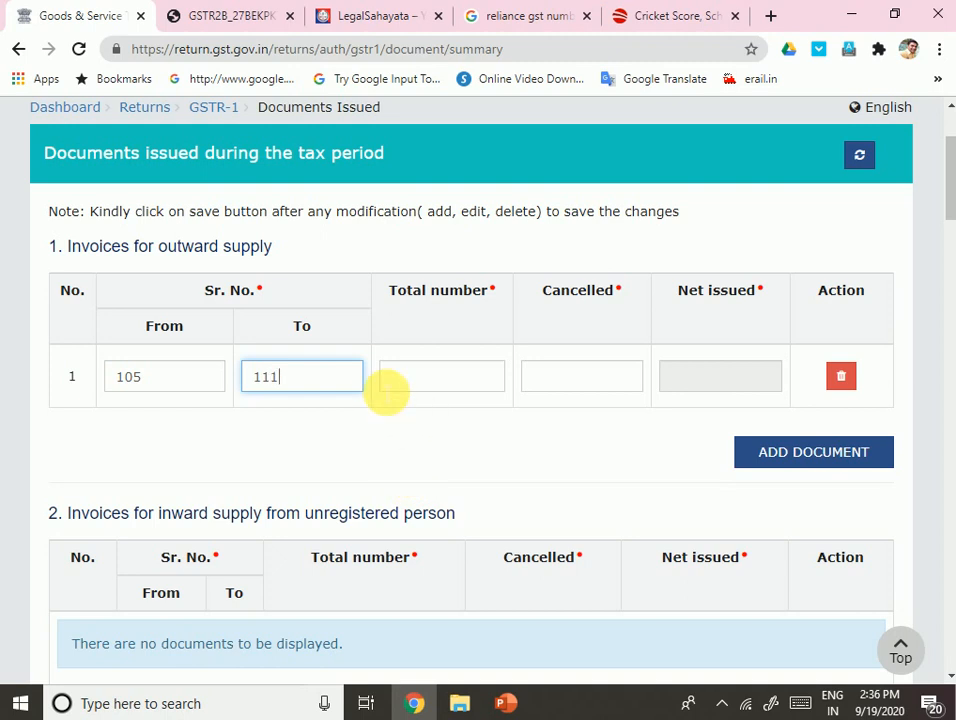
{"action": "left_click", "coordinate": [389, 388]}
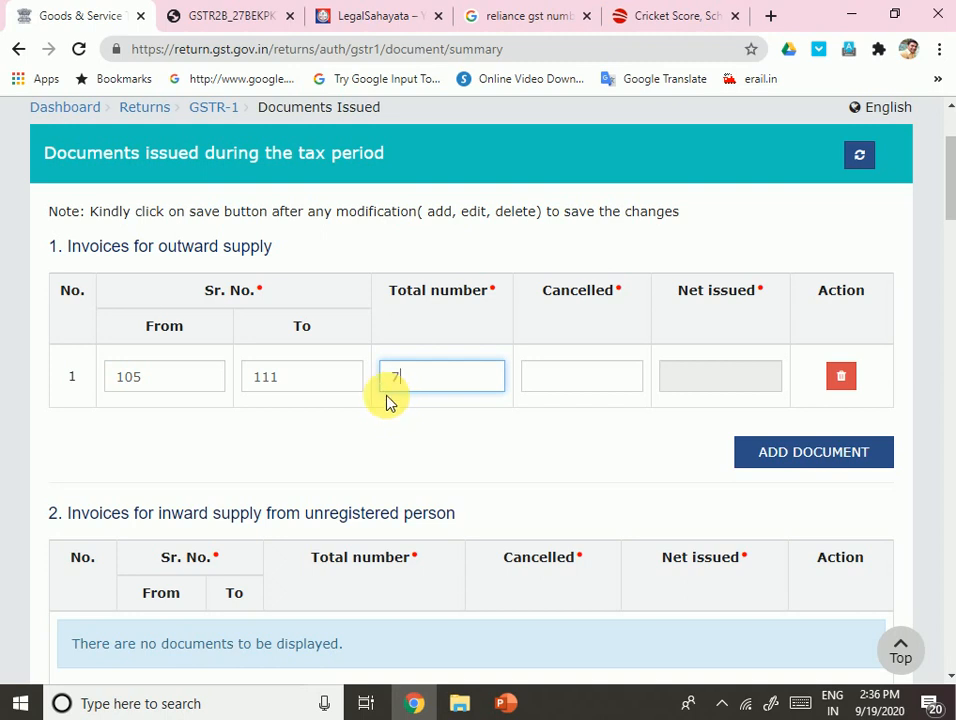
{"action": "key", "text": "Tab"}
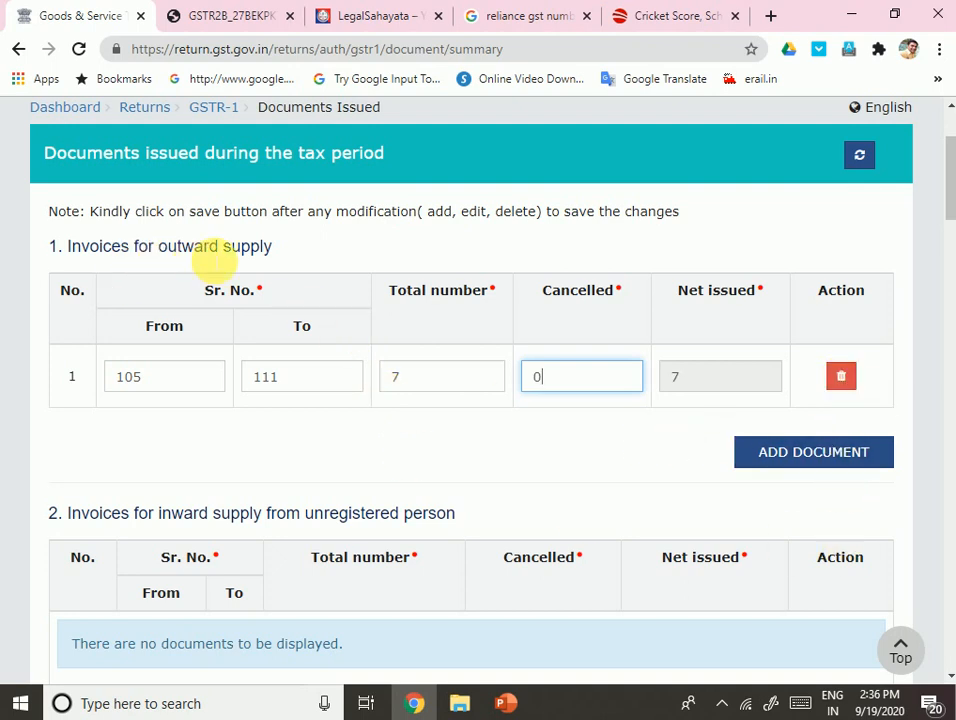
- Review the remaining document categories, from inward supply invoices and revised invoices through notes and vouchers to delivery challans
{"action": "scroll", "coordinate": [412, 395], "scroll_direction": "down", "scroll_amount": 1}
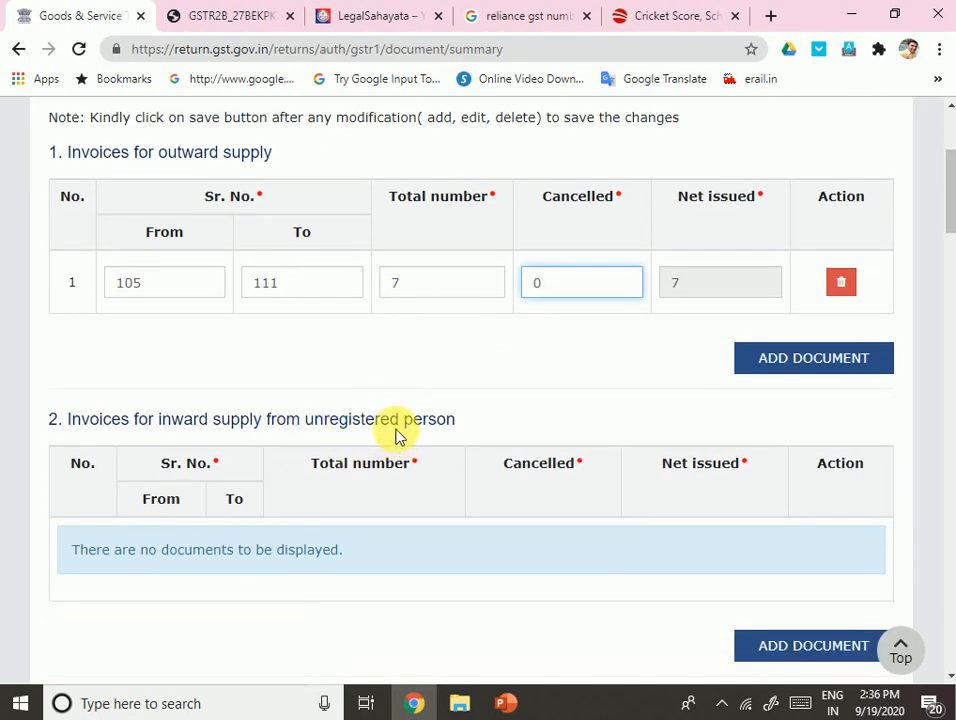
{"action": "scroll", "coordinate": [455, 465], "scroll_direction": "down", "scroll_amount": 5}
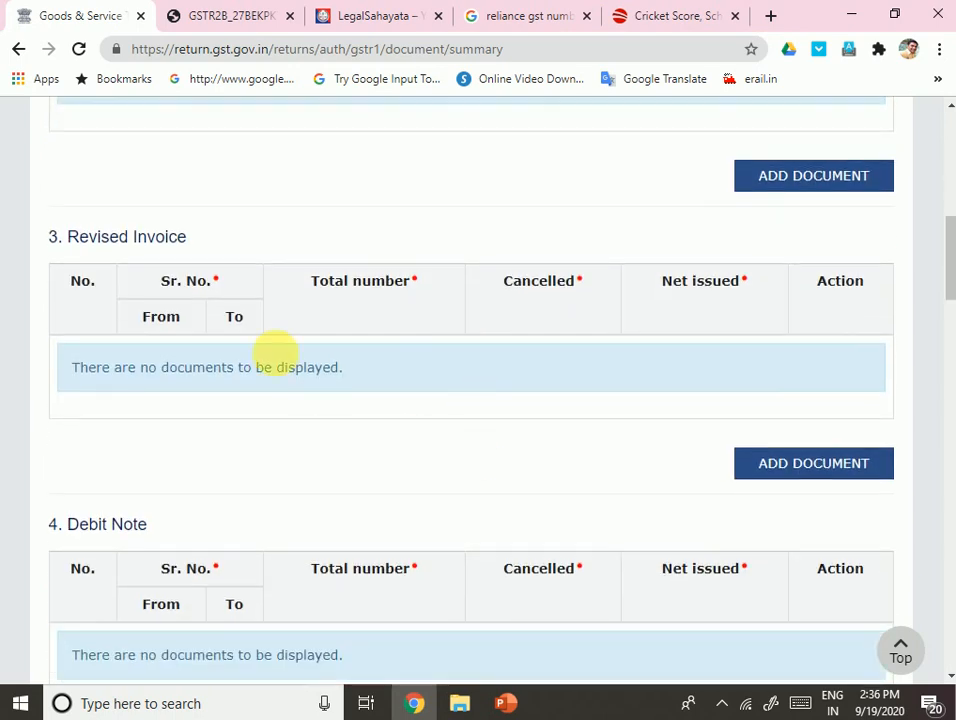
{"action": "scroll", "coordinate": [230, 330], "scroll_direction": "down", "scroll_amount": 4}
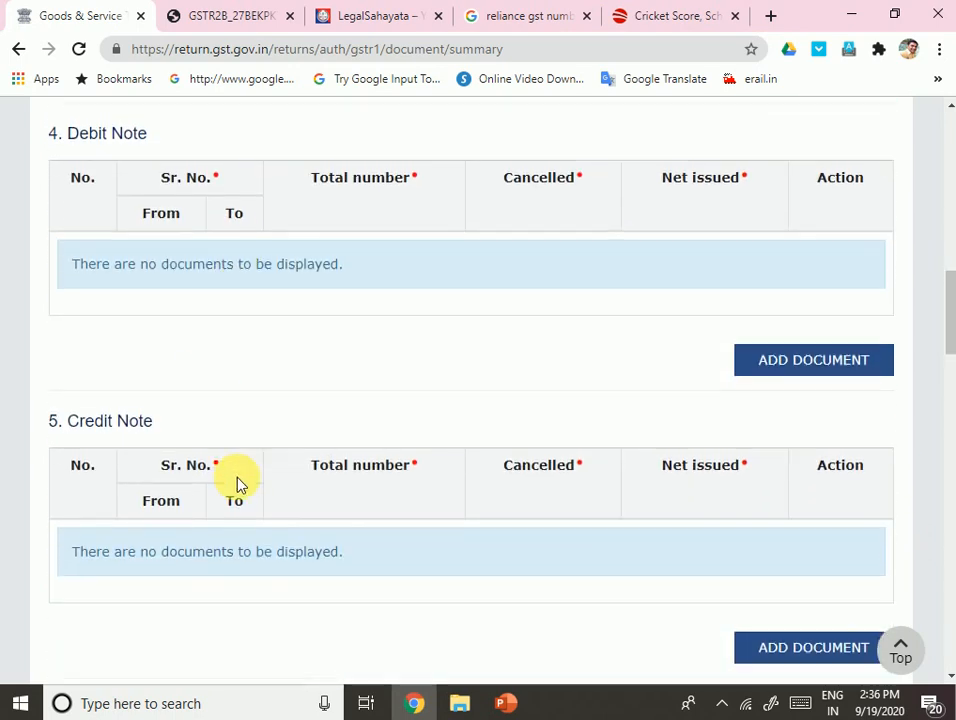
{"action": "scroll", "coordinate": [238, 483], "scroll_direction": "down", "scroll_amount": 6}
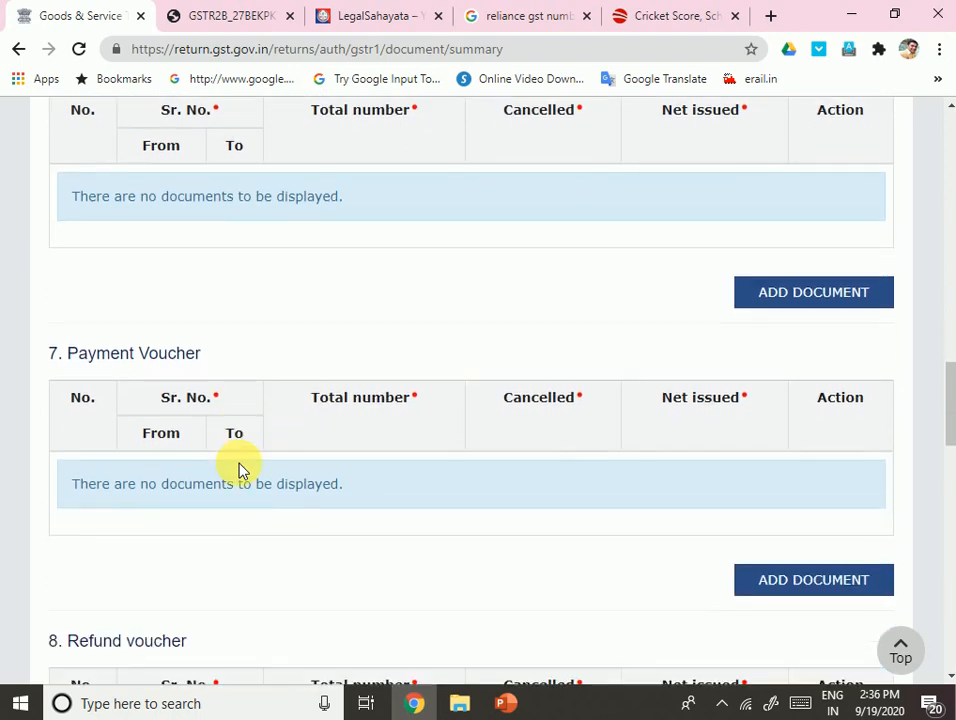
{"action": "scroll", "coordinate": [238, 470], "scroll_direction": "down", "scroll_amount": 3}
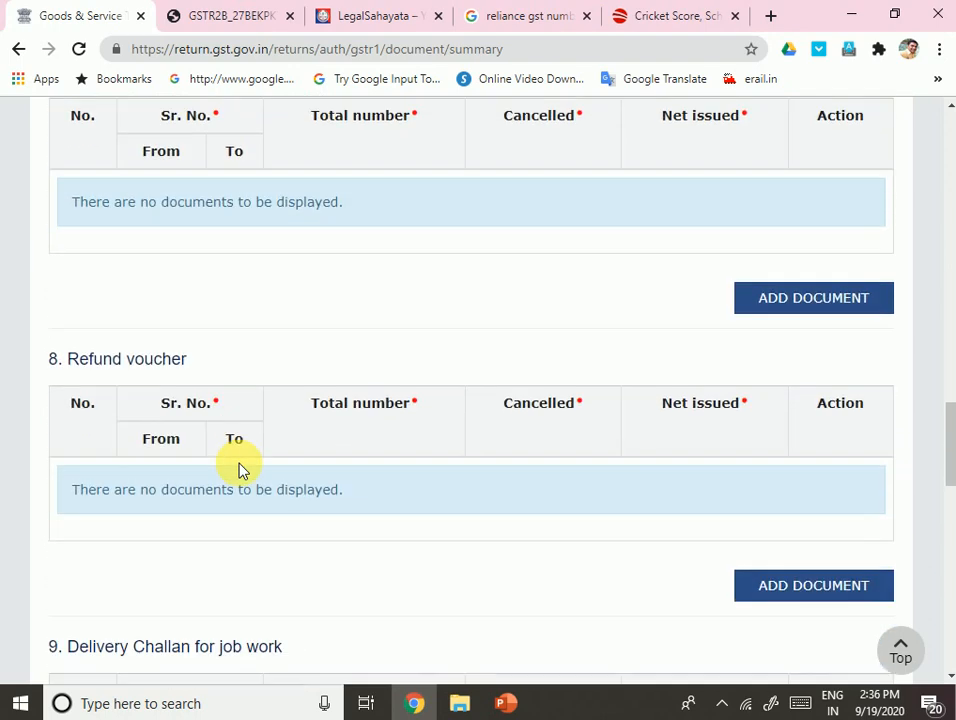
{"action": "scroll", "coordinate": [240, 470], "scroll_direction": "down", "scroll_amount": 4}
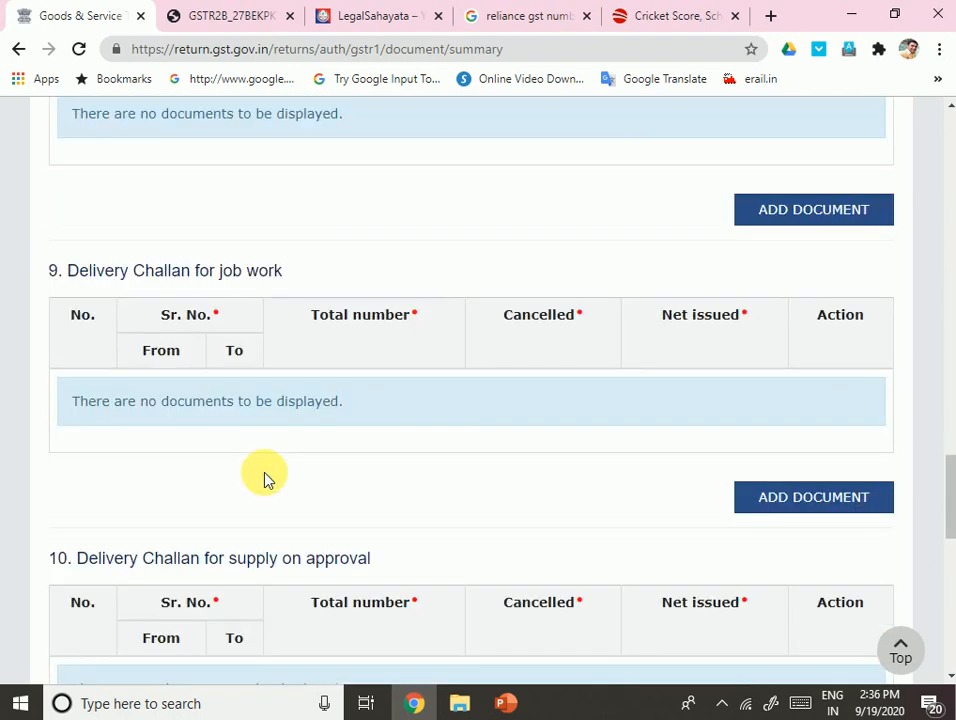
{"action": "scroll", "coordinate": [265, 480], "scroll_direction": "down", "scroll_amount": 9}
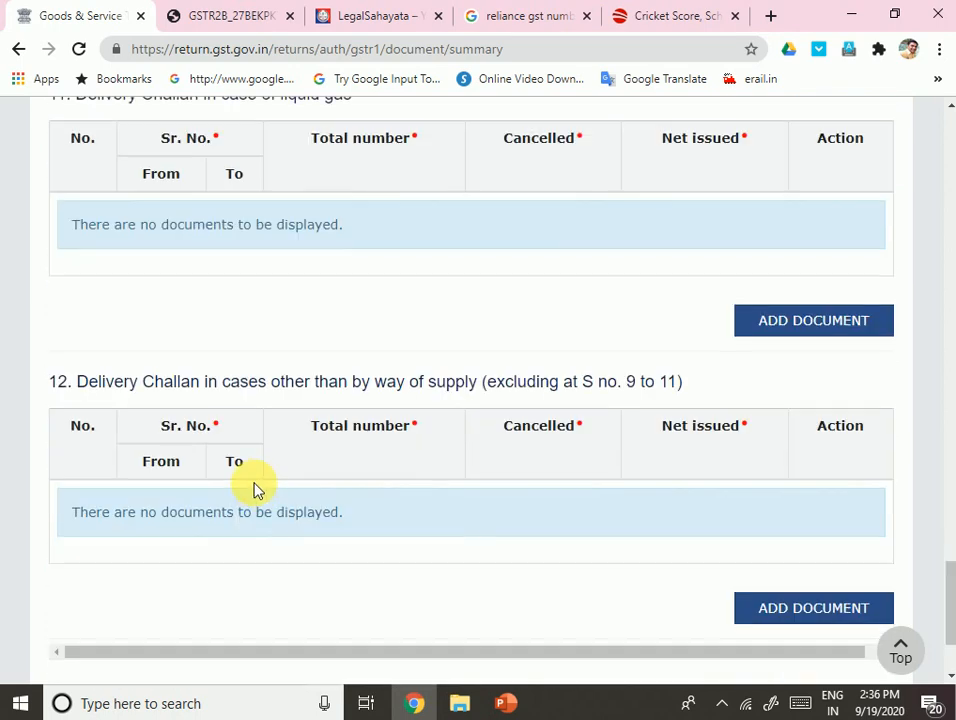
{"action": "scroll", "coordinate": [640, 487], "scroll_direction": "up", "scroll_amount": 18}
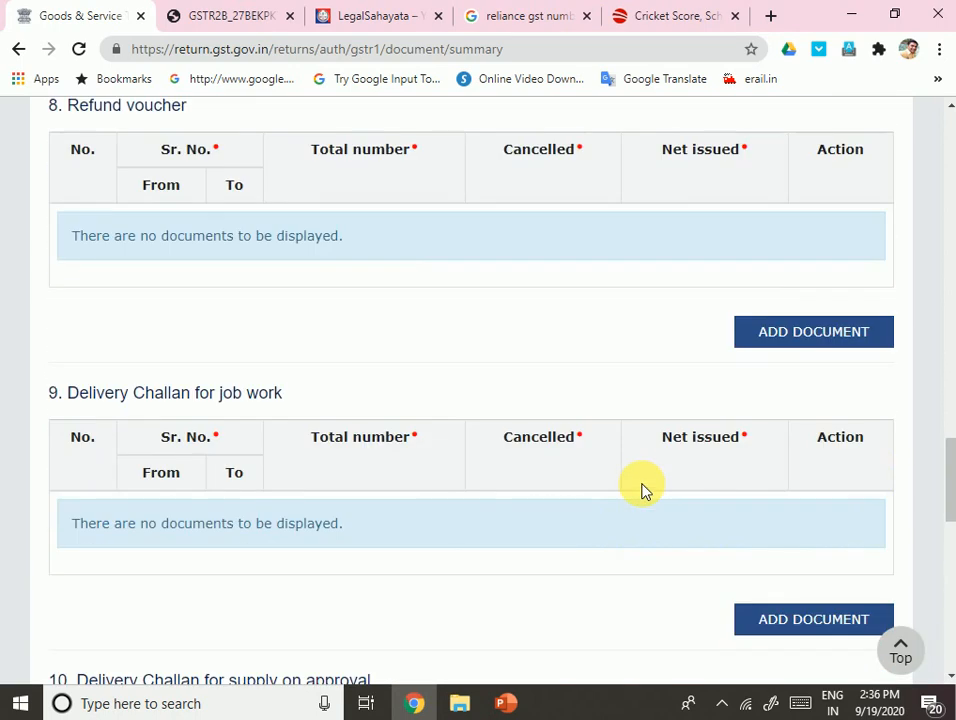
{"action": "scroll", "coordinate": [225, 328], "scroll_direction": "up", "scroll_amount": 10}
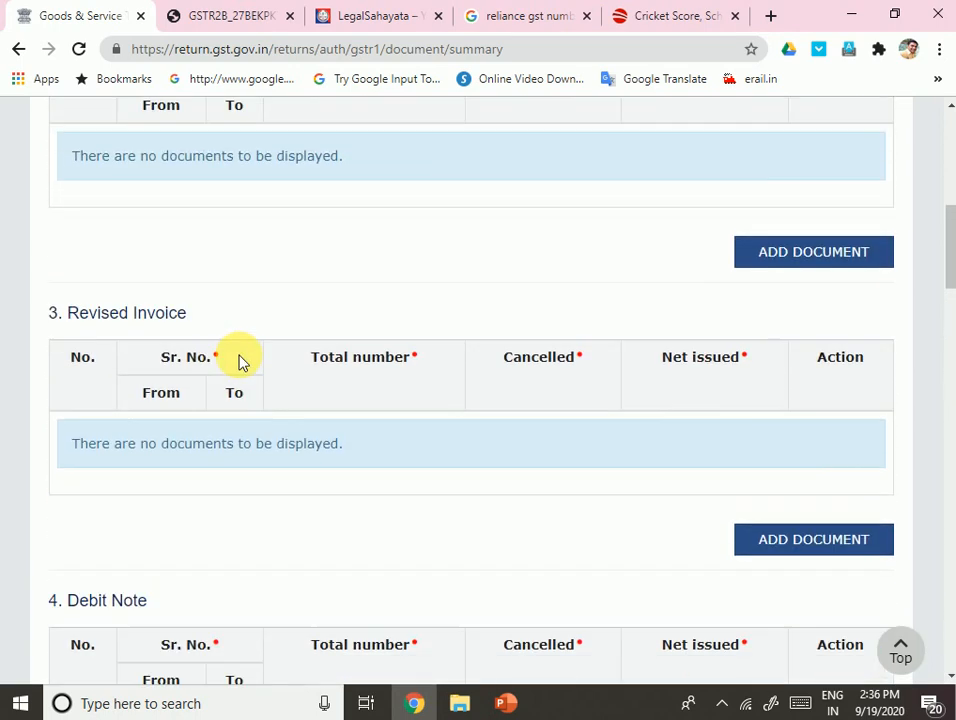
{"action": "scroll", "coordinate": [472, 455], "scroll_direction": "down", "scroll_amount": 4}
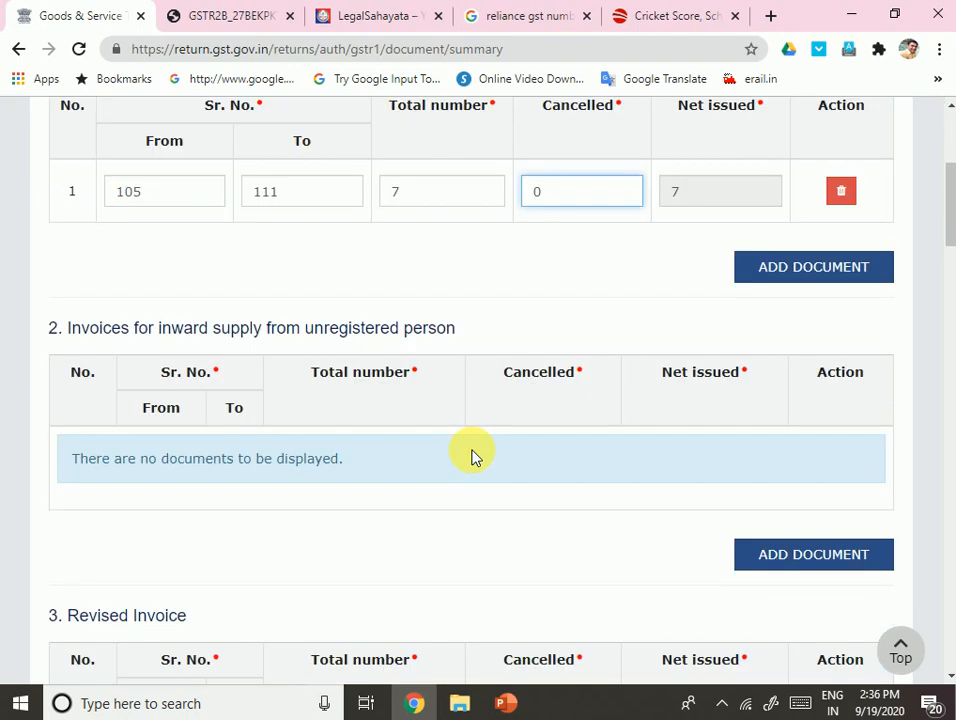
{"action": "scroll", "coordinate": [750, 350], "scroll_direction": "up", "scroll_amount": 4}
- Delete the outward supply invoice row and return to the GSTR-1 overview without saving
{"action": "left_click", "coordinate": [841, 405]}
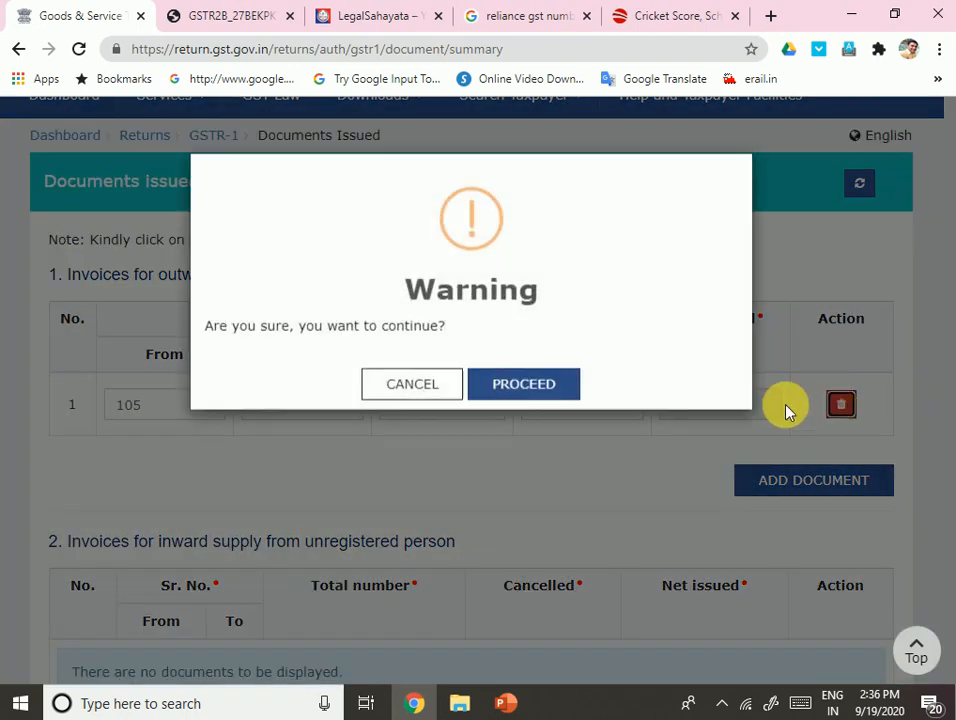
{"action": "left_click", "coordinate": [517, 390]}
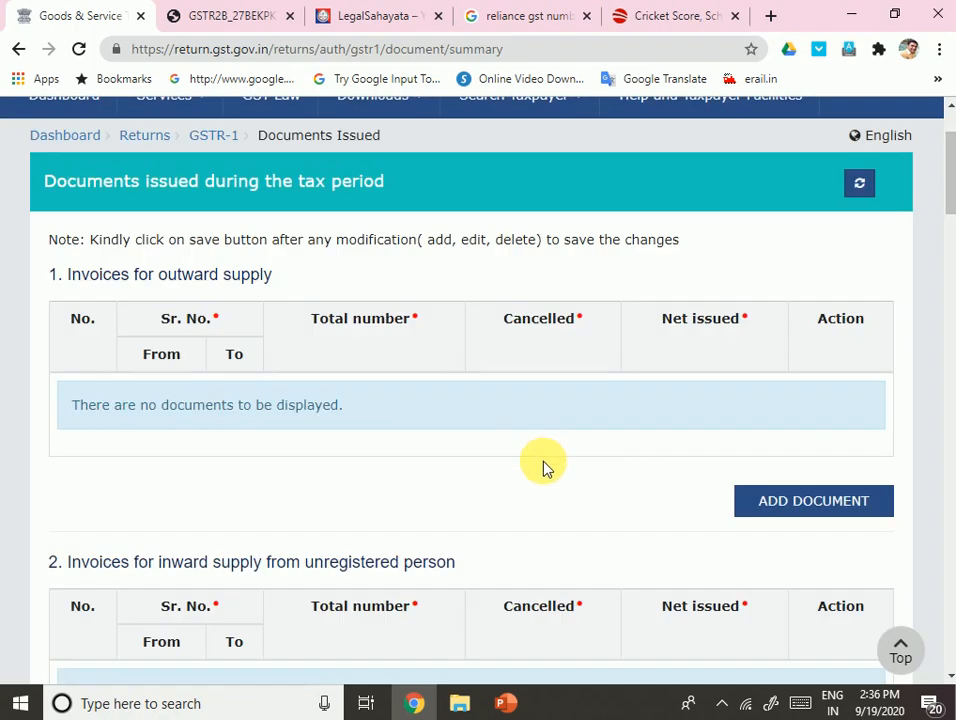
{"action": "scroll", "coordinate": [560, 500], "scroll_direction": "down", "scroll_amount": 20}
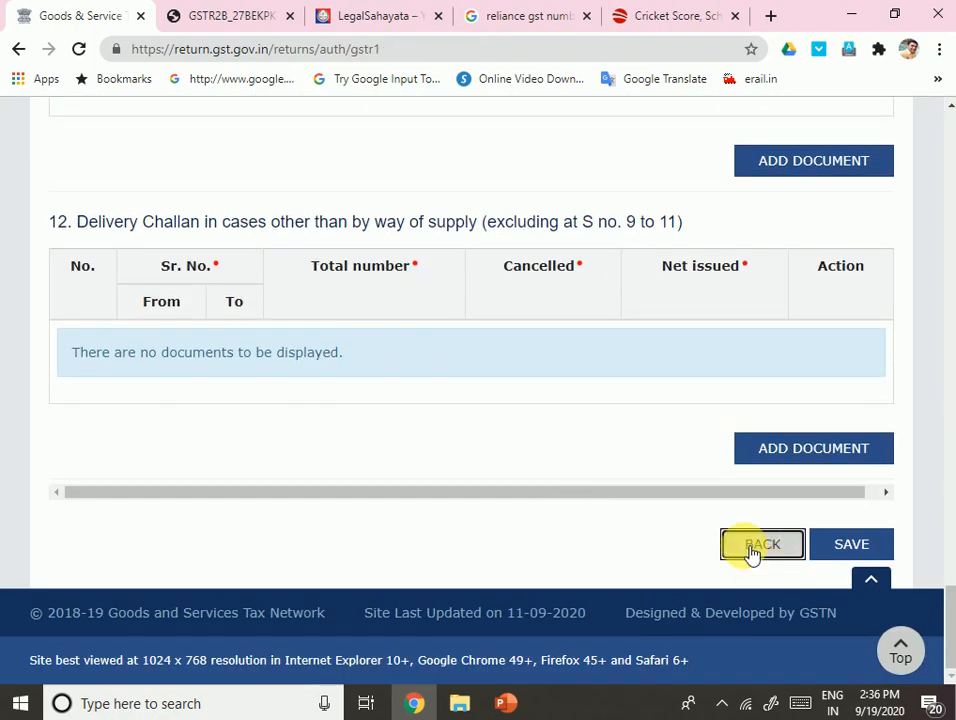
{"action": "left_click", "coordinate": [752, 549]}
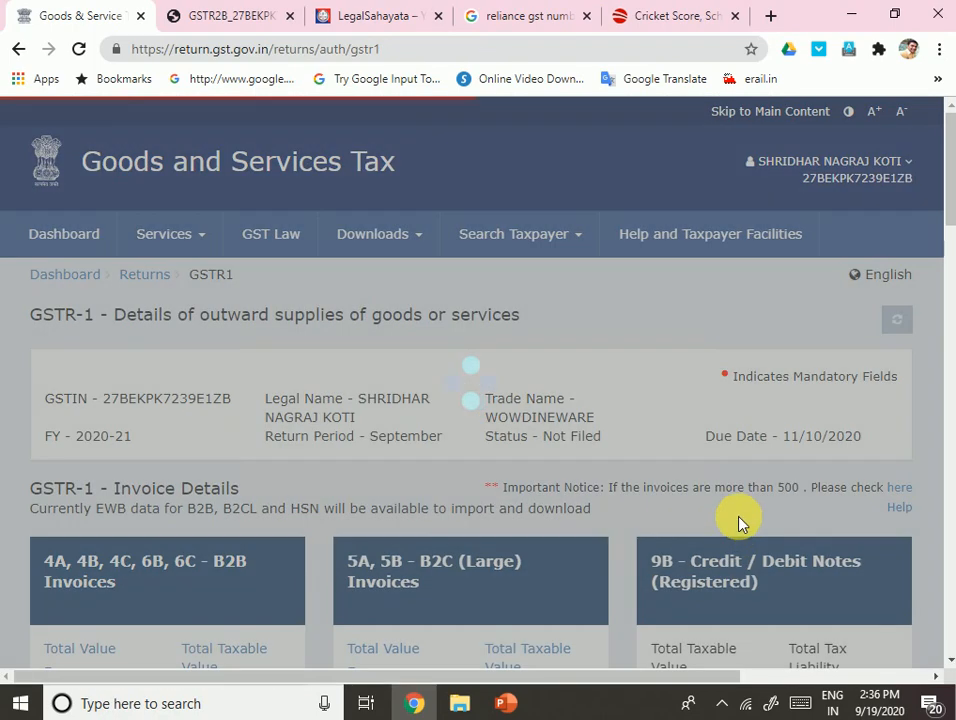
- Review the amendment sections 11A, 11B and 10 on the GSTR-1 overview, along with the summary generation and acknowledgement area
{"action": "scroll", "coordinate": [612, 416], "scroll_direction": "down", "scroll_amount": 10}
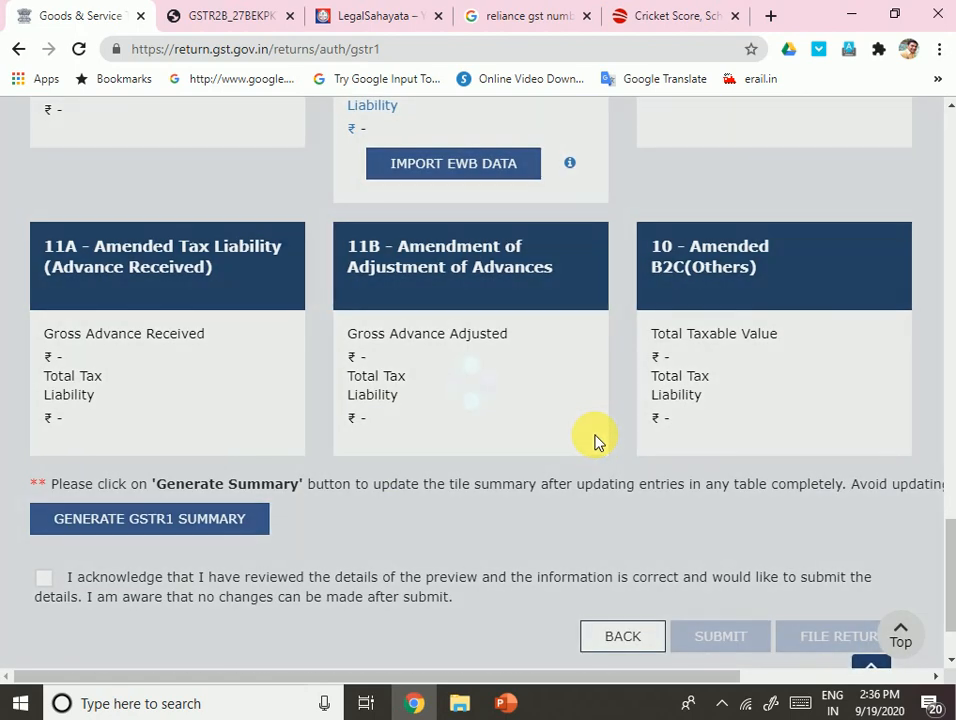
{"action": "scroll", "coordinate": [457, 490], "scroll_direction": "up", "scroll_amount": 4}
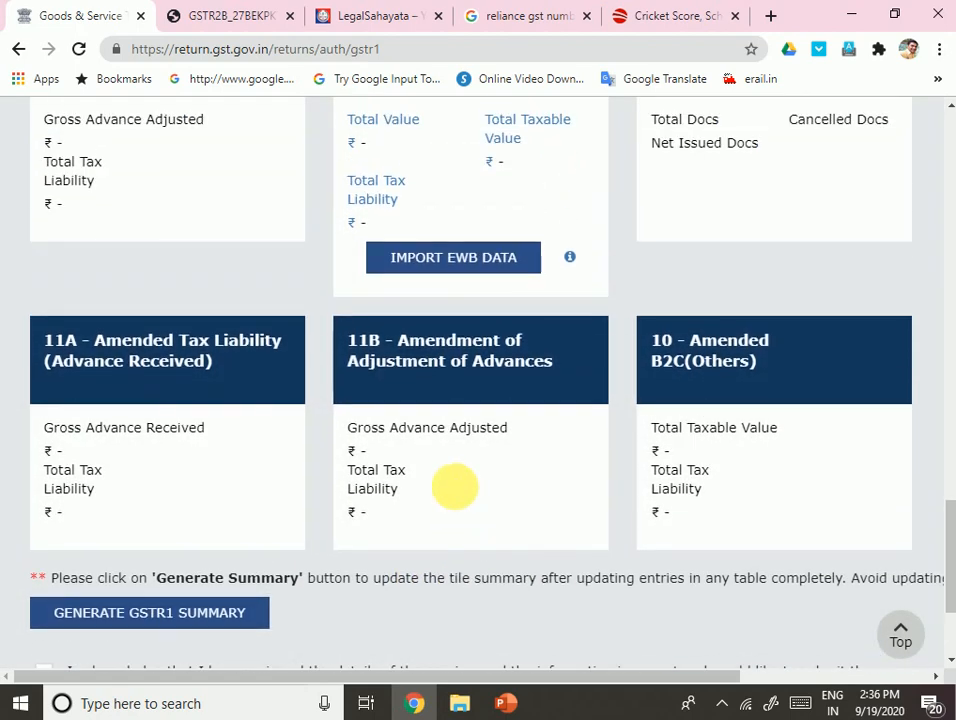
{"action": "scroll", "coordinate": [459, 499], "scroll_direction": "down", "scroll_amount": 2}
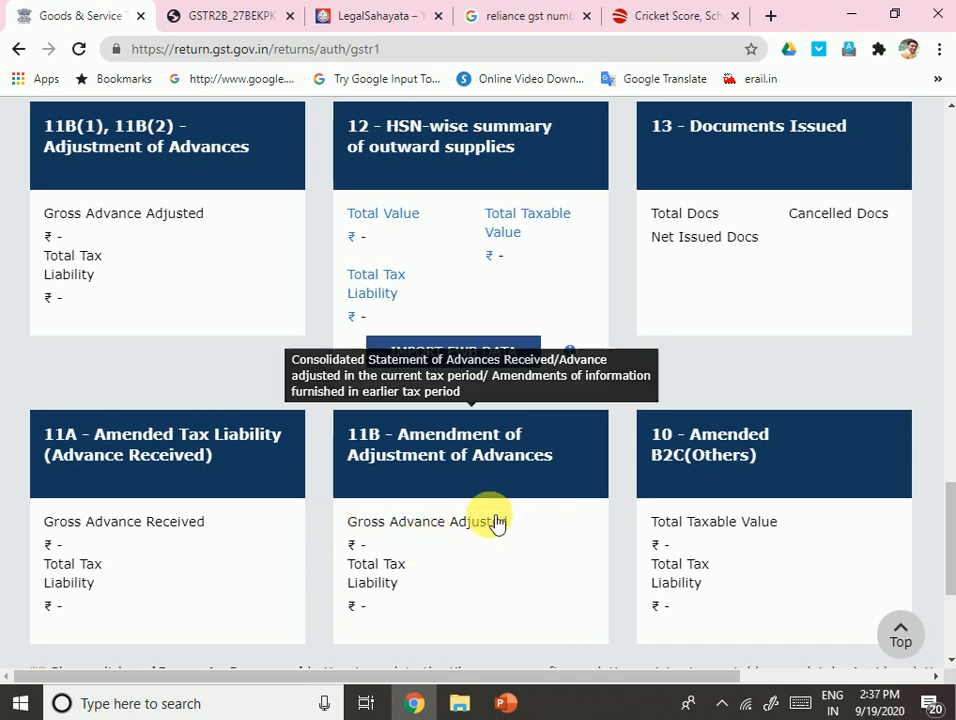
{"action": "scroll", "coordinate": [651, 516], "scroll_direction": "down", "scroll_amount": 3}
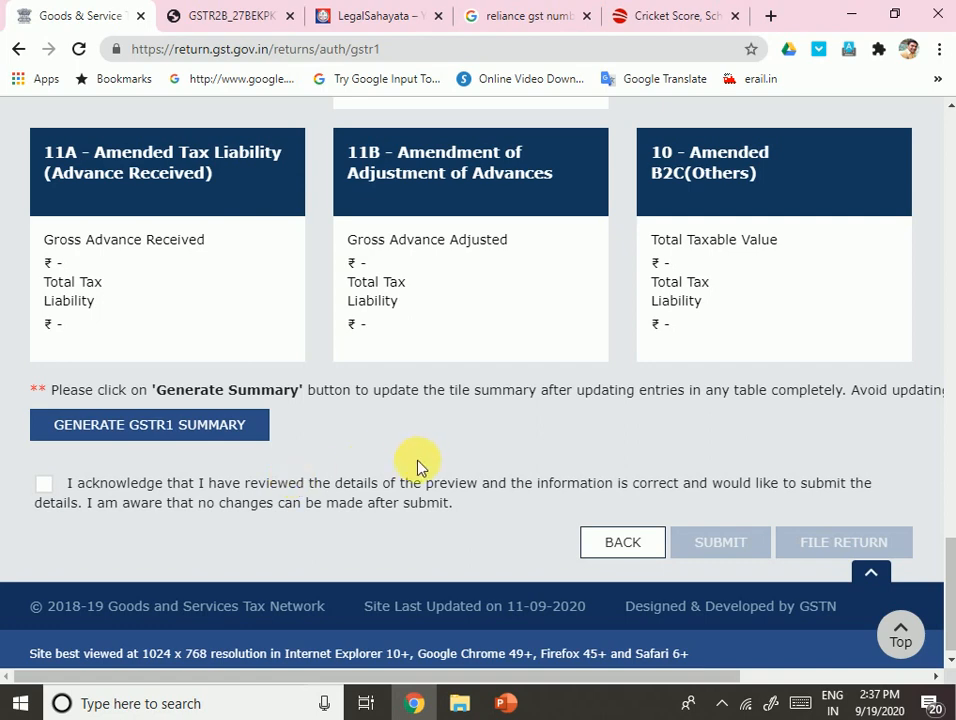
{"action": "scroll", "coordinate": [510, 465], "scroll_direction": "up", "scroll_amount": 5}
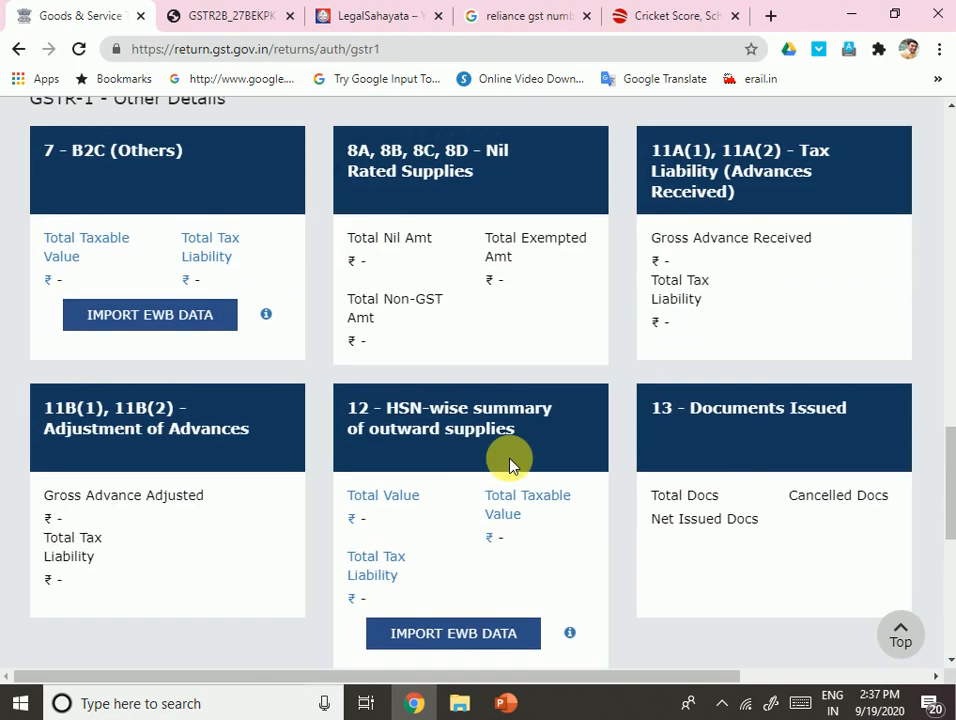
{"action": "scroll", "coordinate": [510, 464], "scroll_direction": "up", "scroll_amount": 10}
{"action": "scroll", "coordinate": [521, 465], "scroll_direction": "down", "scroll_amount": 11}
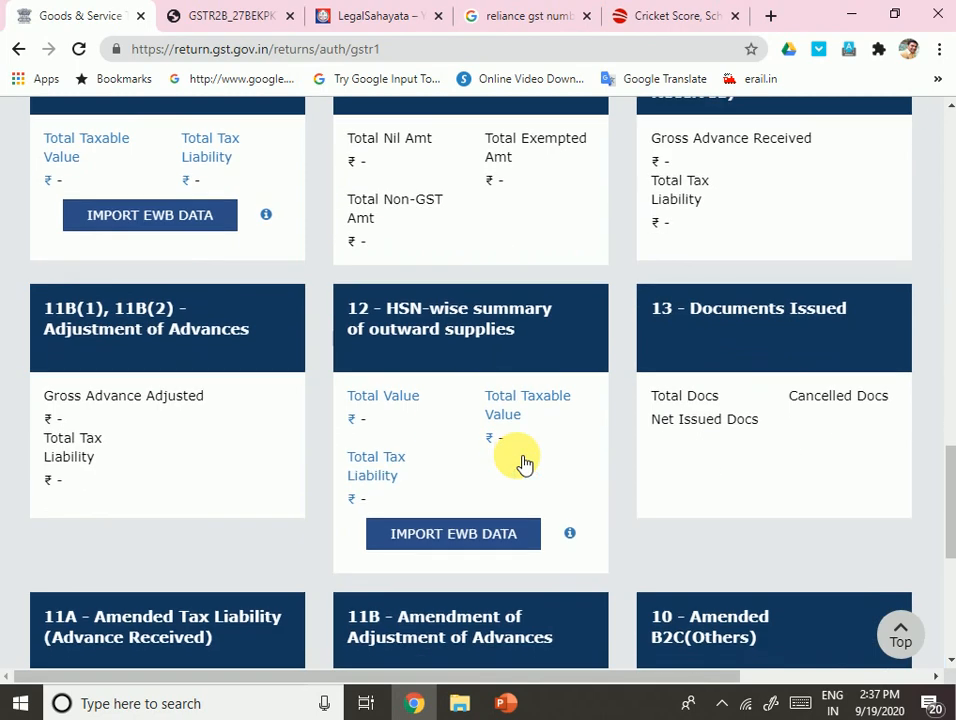
{"action": "scroll", "coordinate": [521, 465], "scroll_direction": "down", "scroll_amount": 4}
- Highlight the return period in the GSTR-1 header and look over the page down to the submit and file return options
{"action": "scroll", "coordinate": [515, 455], "scroll_direction": "up", "scroll_amount": 15}
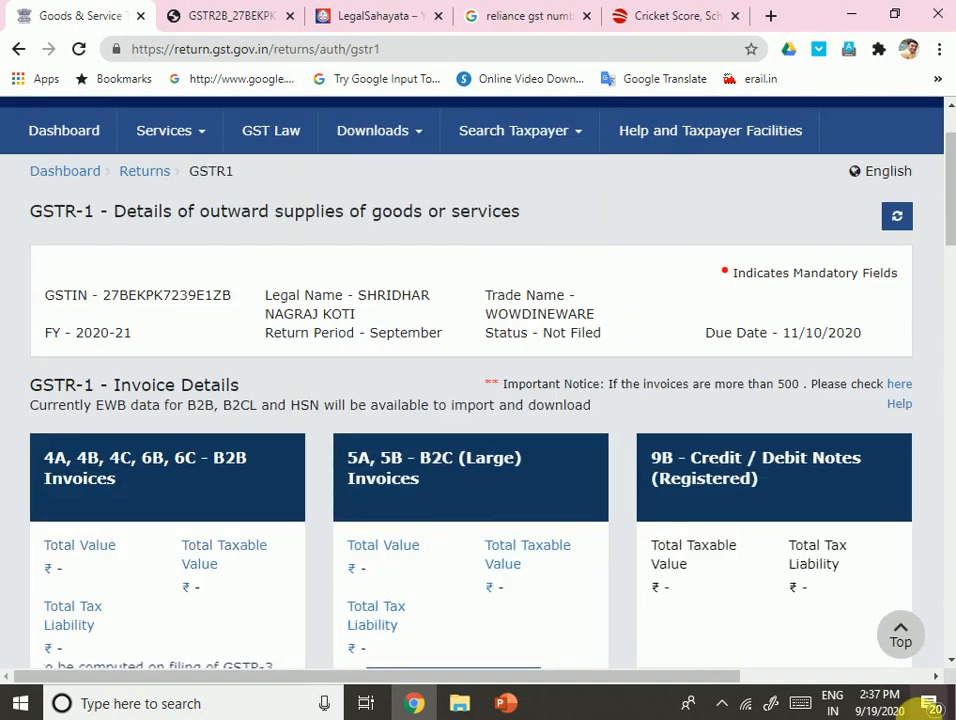
{"action": "scroll", "coordinate": [679, 523], "scroll_direction": "up", "scroll_amount": 1}
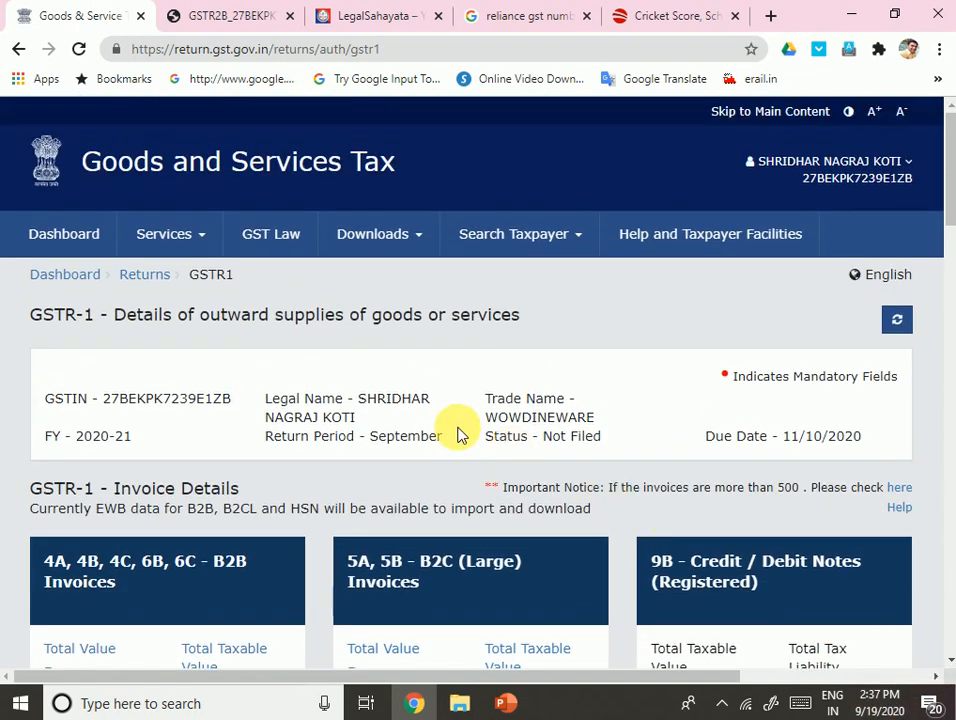
{"action": "double_click", "coordinate": [383, 446]}
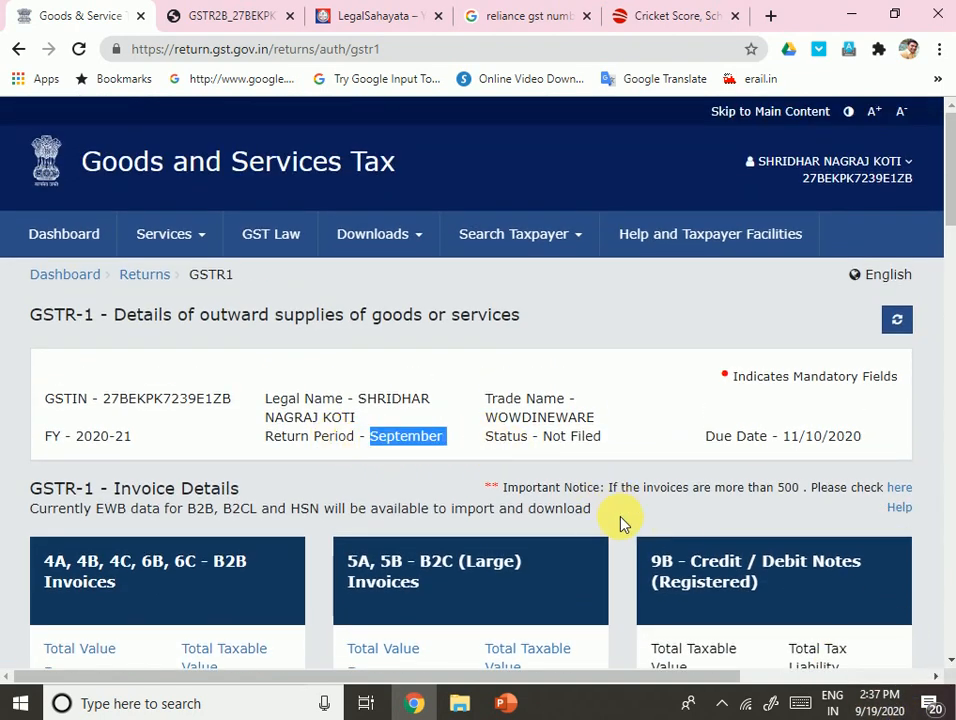
{"action": "scroll", "coordinate": [620, 522], "scroll_direction": "down", "scroll_amount": 15}
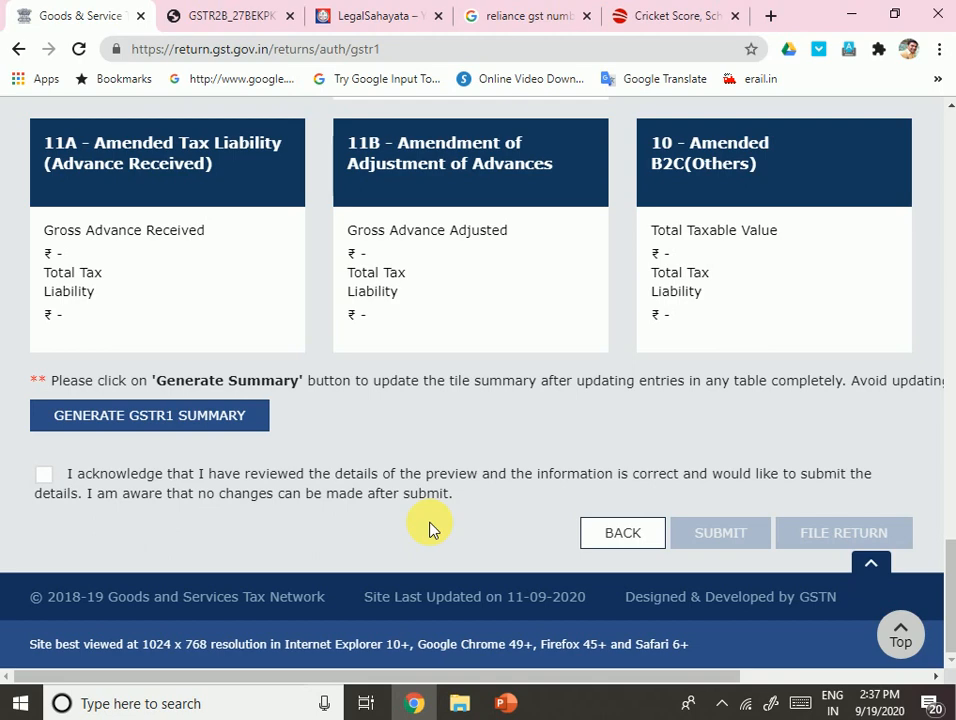
{"action": "scroll", "coordinate": [430, 528], "scroll_direction": "up", "scroll_amount": 15}
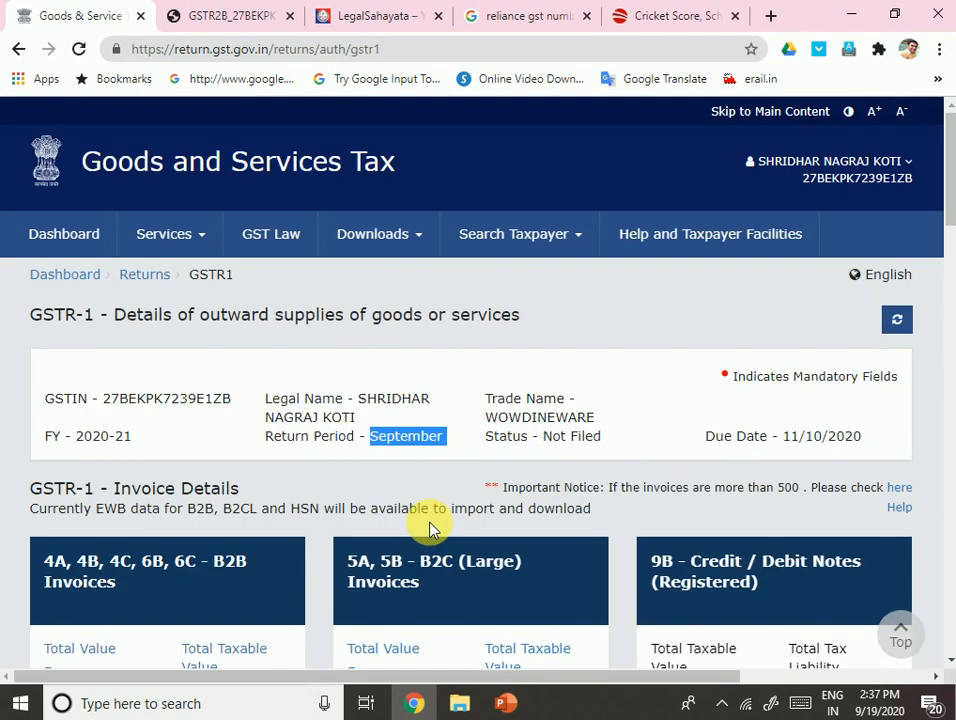
- Open the receiver-wise summary of B2B Invoices, and switch to the PowerPoint slide show
{"action": "scroll", "coordinate": [430, 528], "scroll_direction": "down", "scroll_amount": 4}
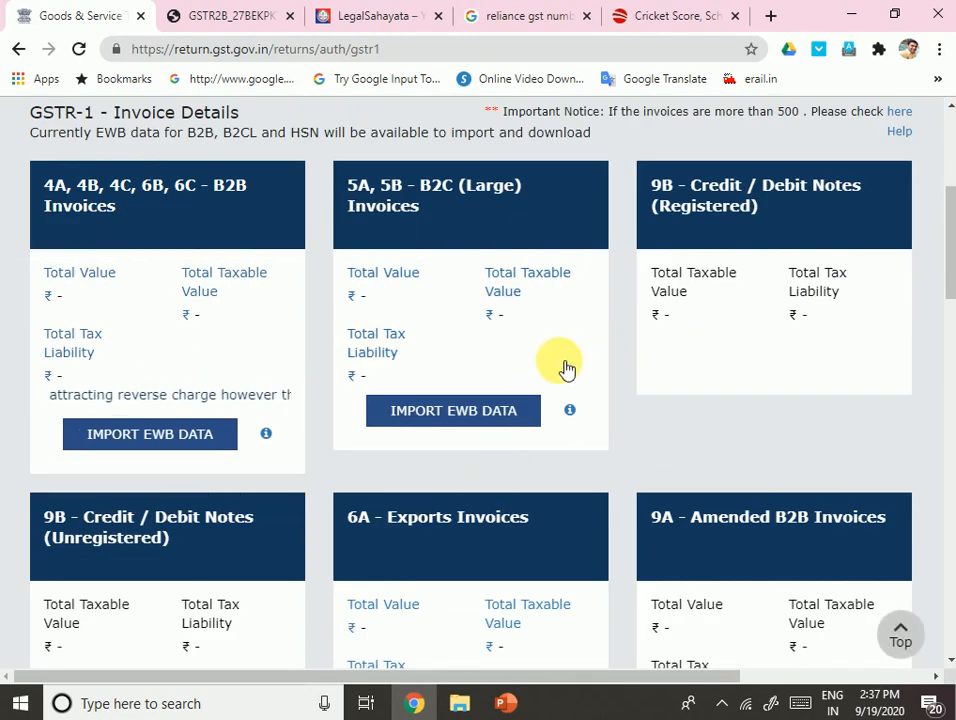
{"action": "left_click", "coordinate": [141, 305]}
{"action": "scroll", "coordinate": [501, 452], "scroll_direction": "down", "scroll_amount": 3}
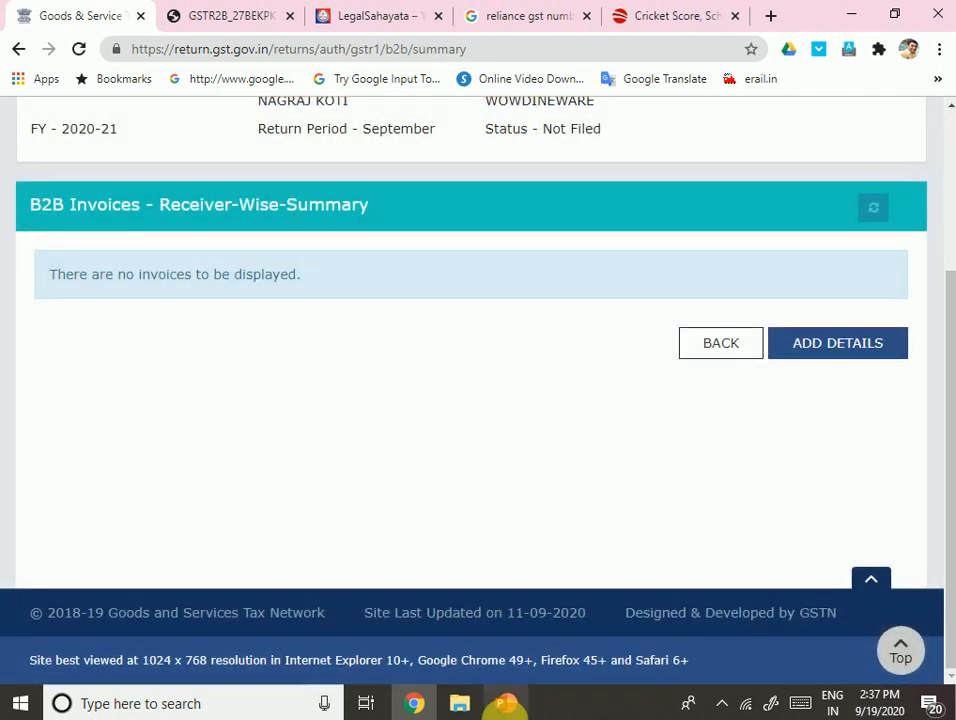
{"action": "left_click", "coordinate": [496, 709]}
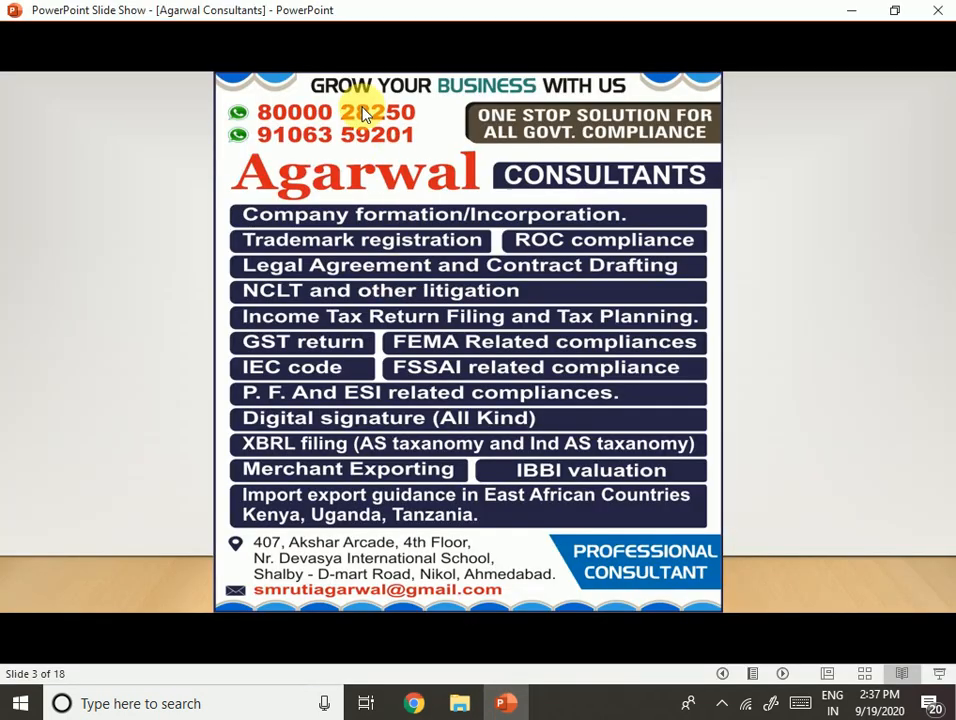